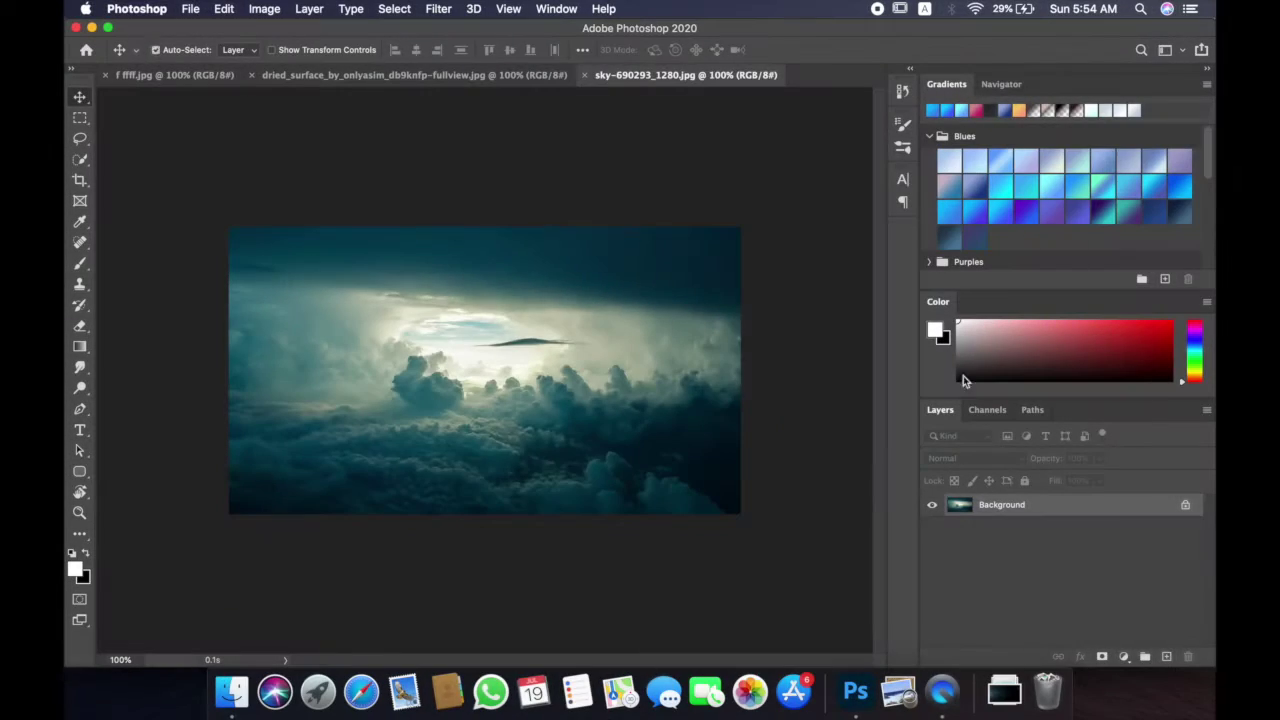
# Step: Duplicate the sky layer and warp it into a vortex with Polar Coordinates
pyautogui.press('super+j')
pyautogui.click(438, 8)
pyautogui.click(744, 265)
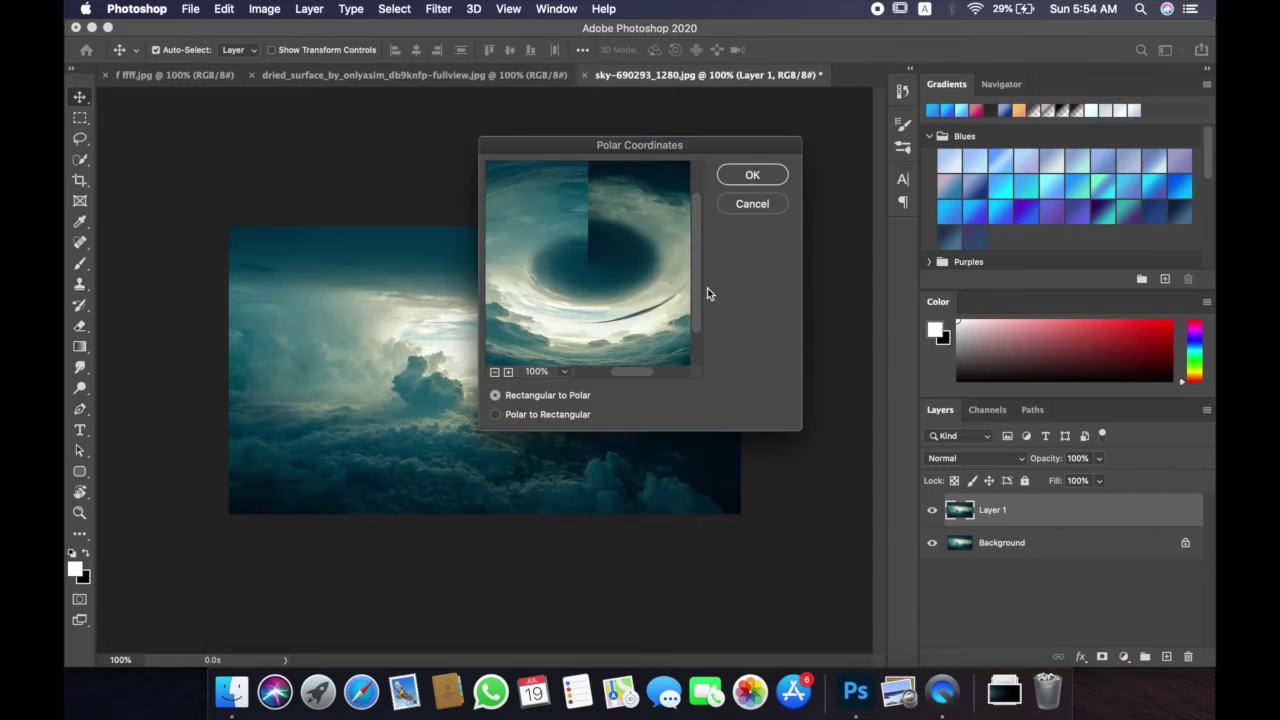
pyautogui.press('Return')
# Step: Blend the vortex's vertical seam with Spot Healing Brush and Clone Stamp
pyautogui.scroll(2, 561, 382)
pyautogui.press('j')
pyautogui.hotkey('shift', 'j')
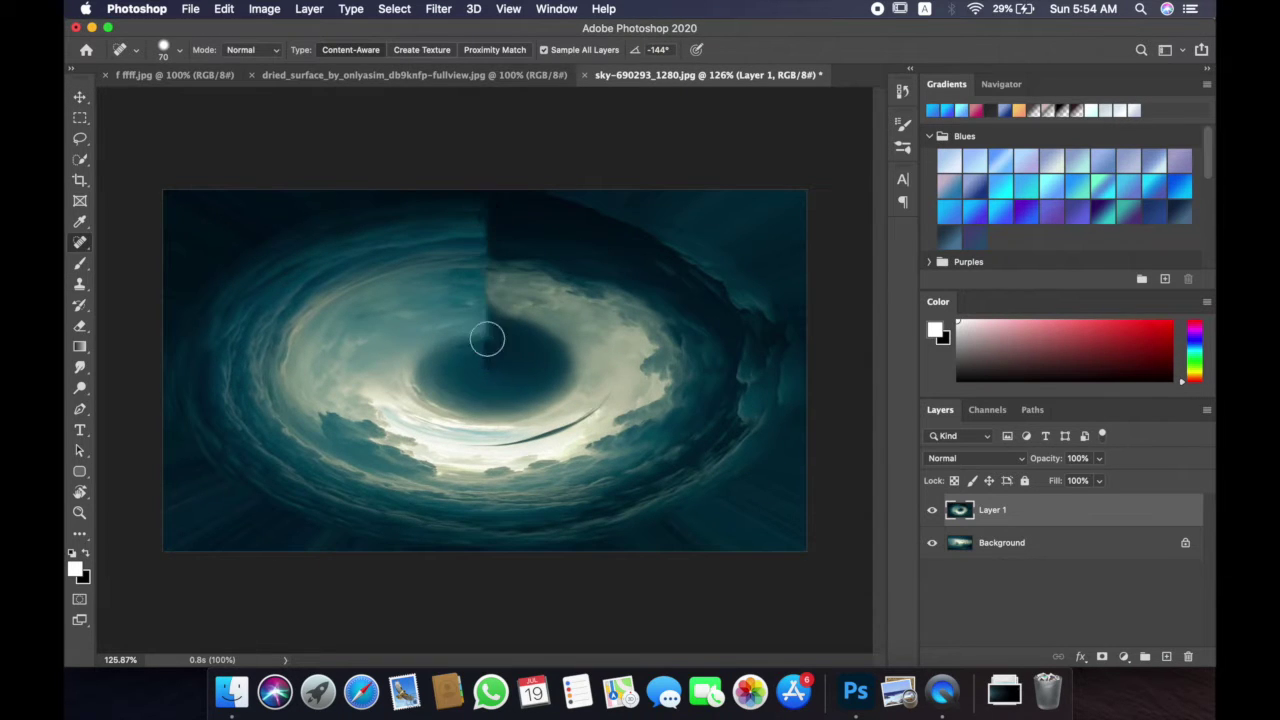
pyautogui.press('s')
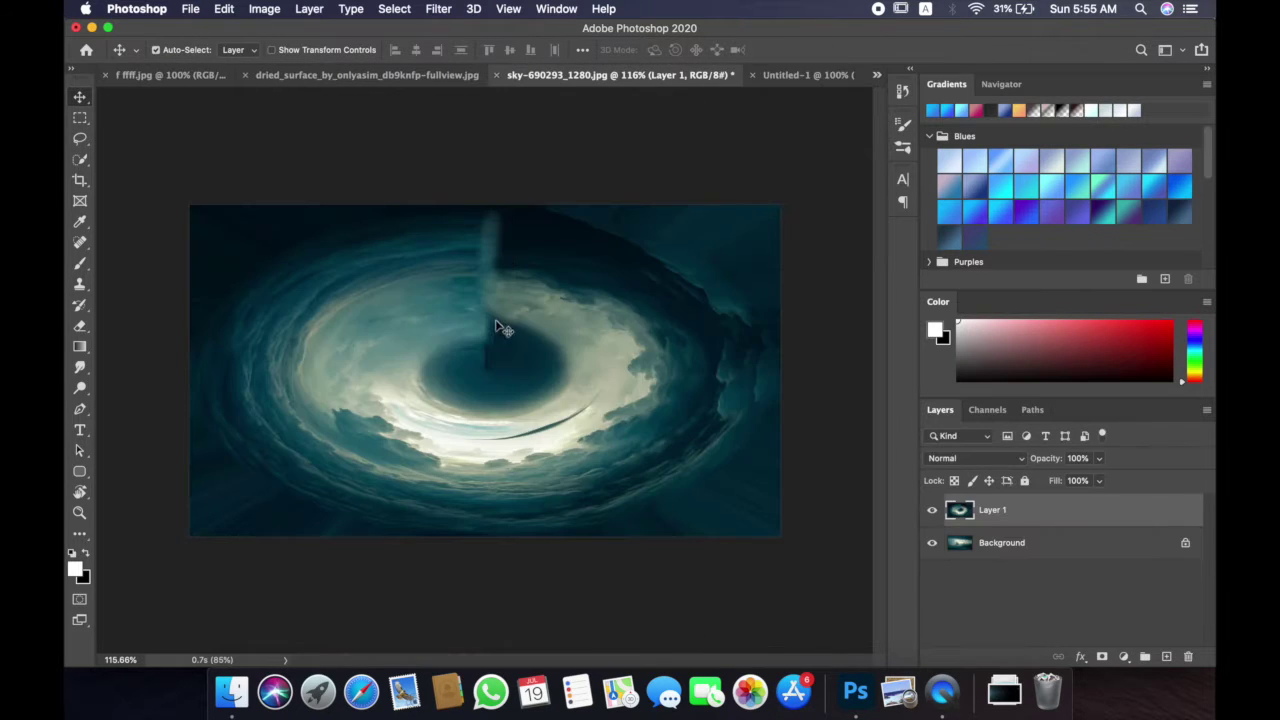
pyautogui.keyDown('shift'); pyautogui.click(1035, 550); pyautogui.keyUp('shift')
# Step: Unlock Background as Layer 0 and content-aware fill the dark crescent
pyautogui.doubleClick(1052, 554)
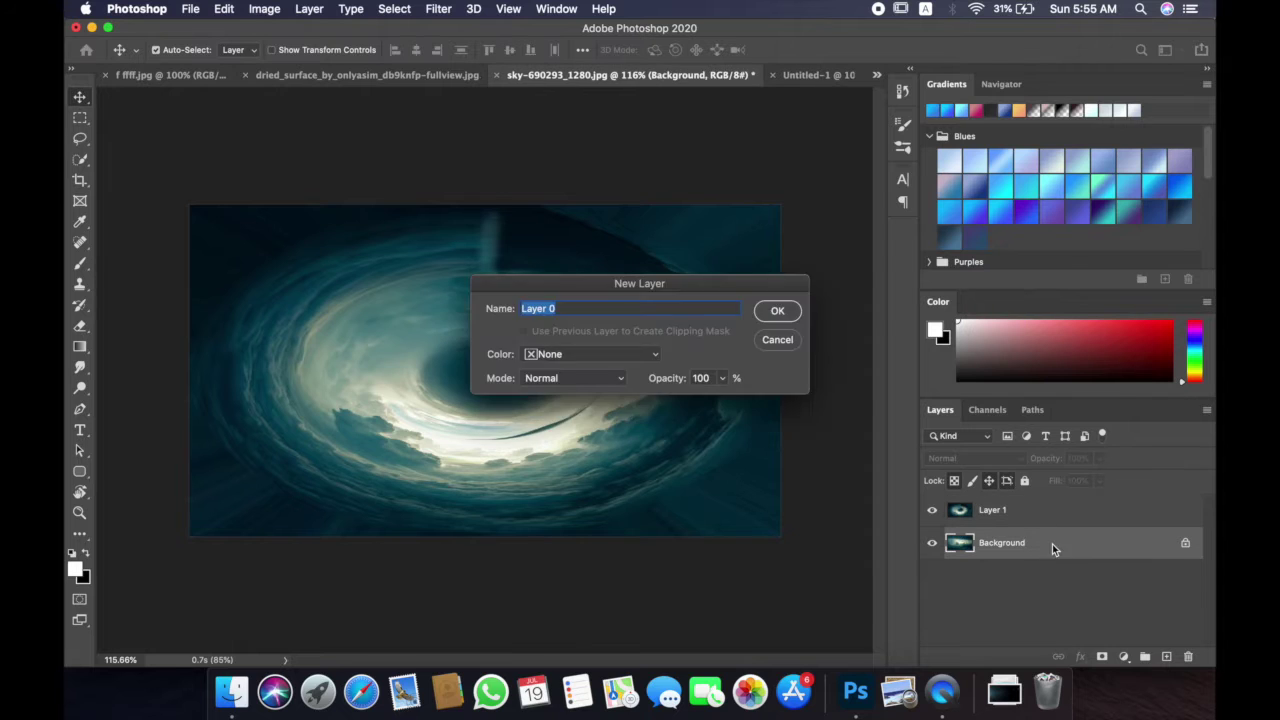
pyautogui.press('Return')
pyautogui.scroll(3, 505, 300)
pyautogui.press('l')
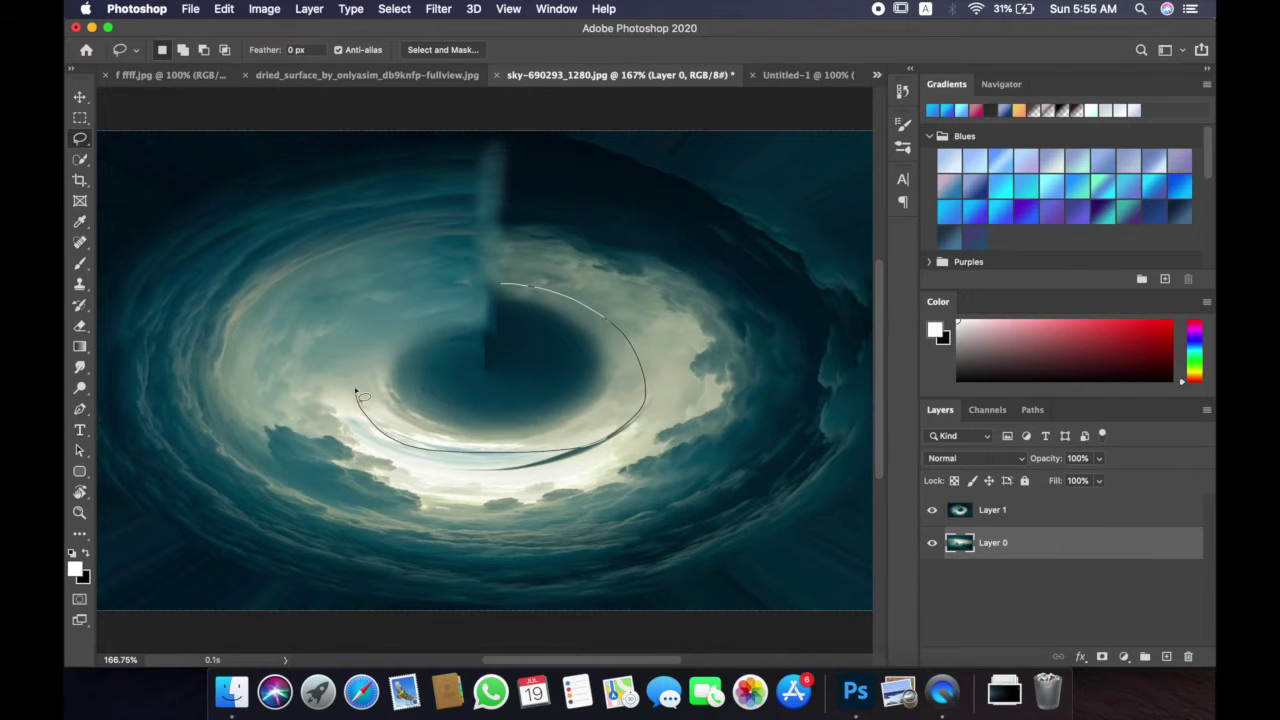
pyautogui.moveTo(514, 288); pyautogui.dragTo(506, 283)
pyautogui.hotkey('shift', 'BackSpace')
pyautogui.press('Return')
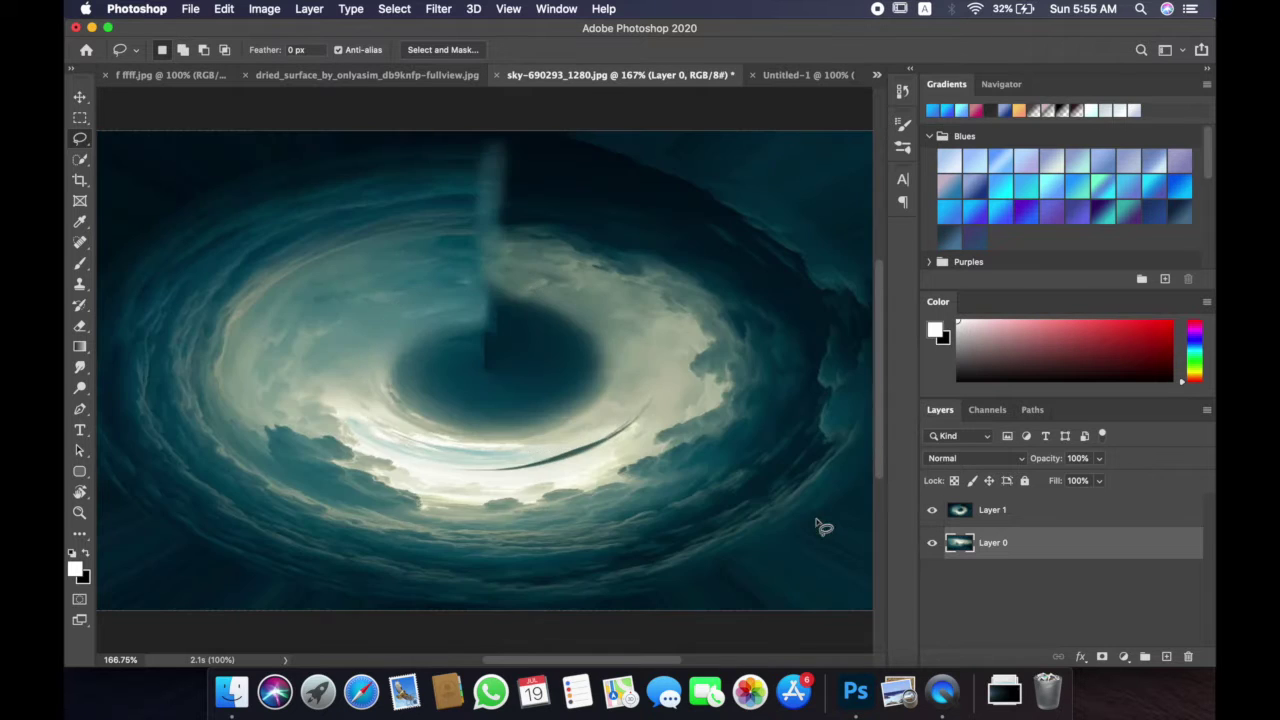
# Step: Merge the two sky layers into one and deselect
pyautogui.scroll(-2, 820, 526)
pyautogui.click(1000, 510)
pyautogui.keyDown('shift'); pyautogui.click(1086, 540); pyautogui.keyUp('shift')
pyautogui.press('super+e')
pyautogui.press('super+d')
# Step: Lasso the vortex's dark centre and remove it with Content-Aware Fill
pyautogui.scroll(2, 508, 300)
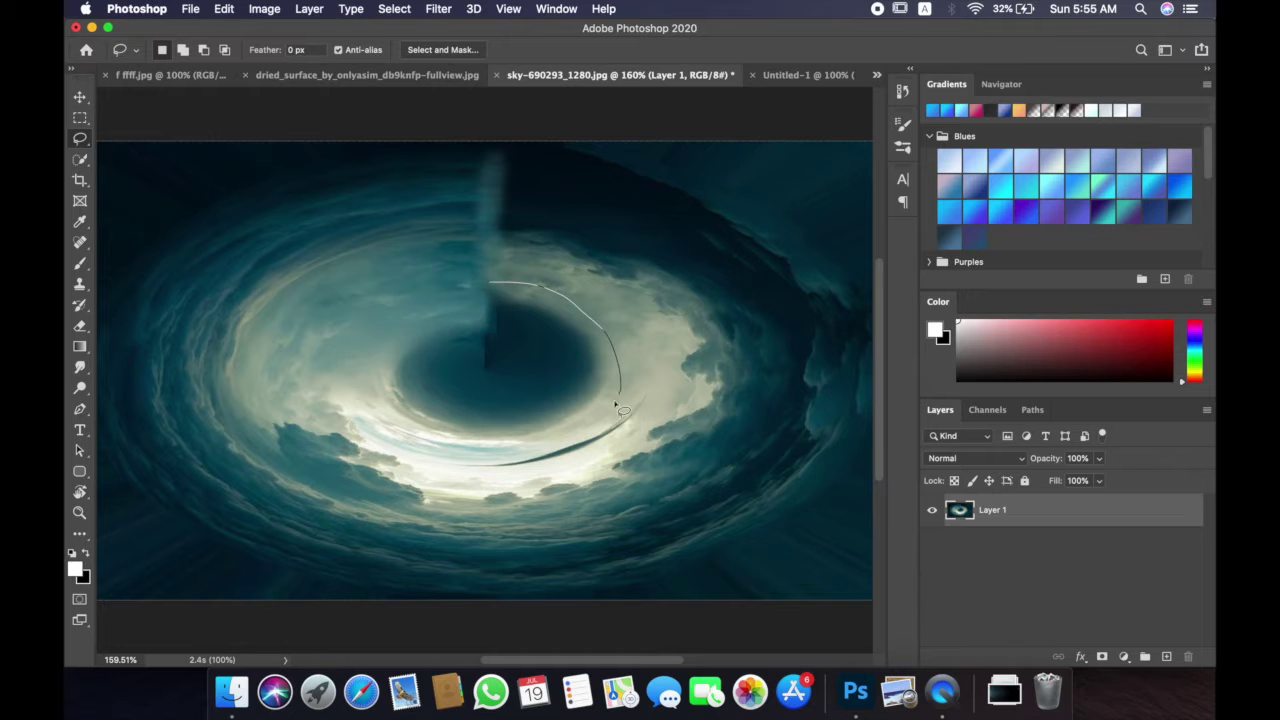
pyautogui.moveTo(423, 305); pyautogui.dragTo(430, 300)
pyautogui.hotkey('shift', 'BackSpace')
pyautogui.press('Return')
pyautogui.press('super+d')
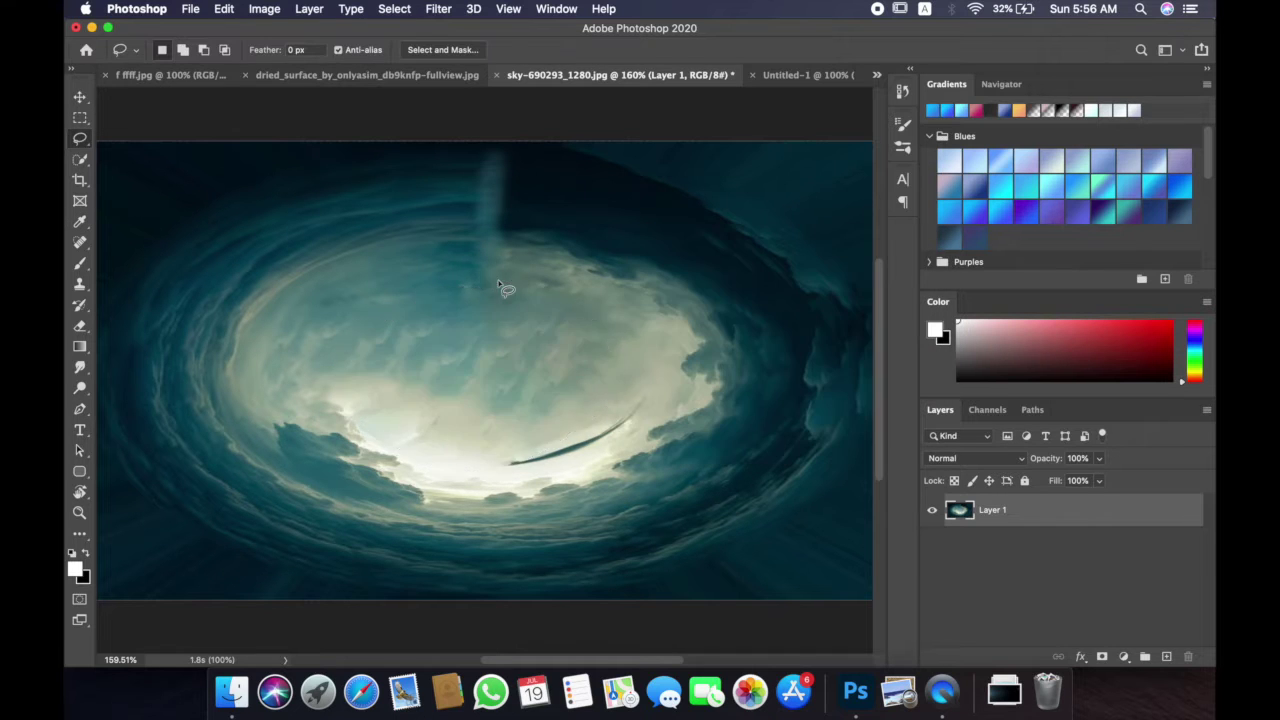
# Step: Move the vortex sky into the top half of Untitled-1
pyautogui.press('v')
pyautogui.scroll(-2, 500, 287)
pyautogui.moveTo(500, 288)
pyautogui.mouseDown()
pyautogui.moveTo(514, 366)
pyautogui.moveTo(503, 250)
pyautogui.mouseUp()
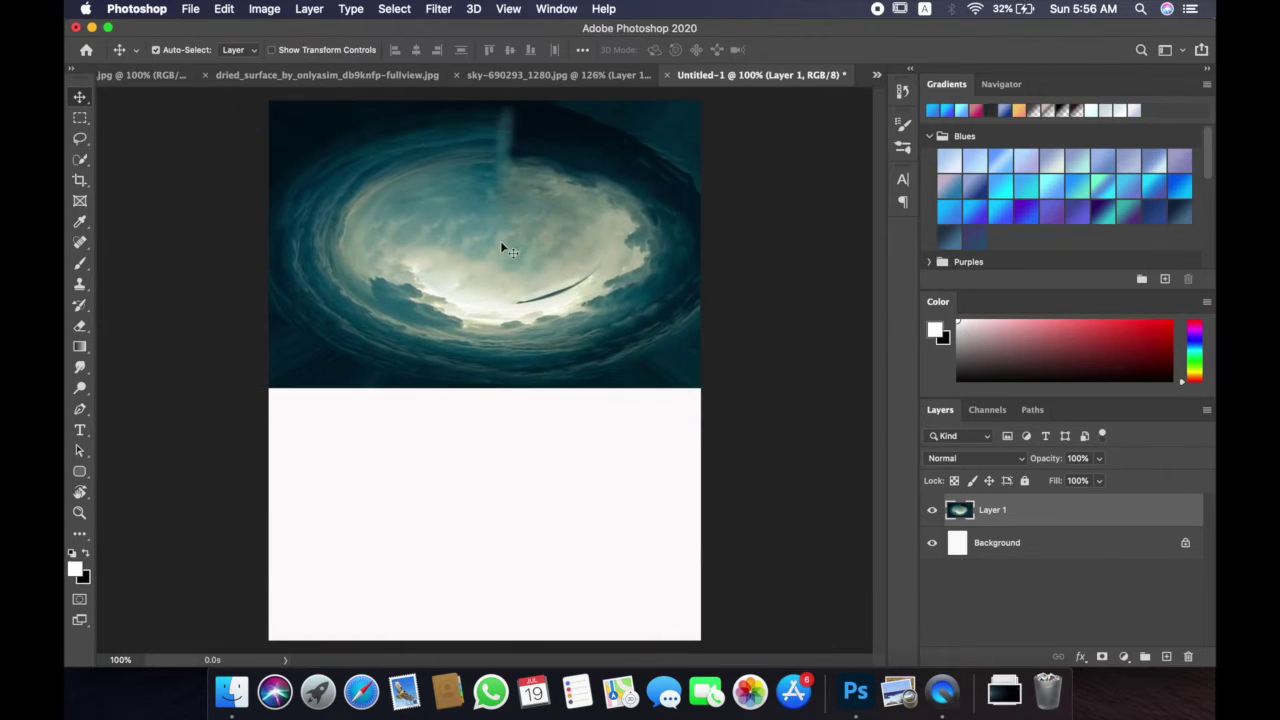
# Step: Close the sky image document without saving
pyautogui.click(508, 79)
pyautogui.press('super+w')
pyautogui.click(586, 248)
# Step: Place the dried-ground photo in Untitled-1 and stretch it to the canvas's right edge
pyautogui.click(441, 80)
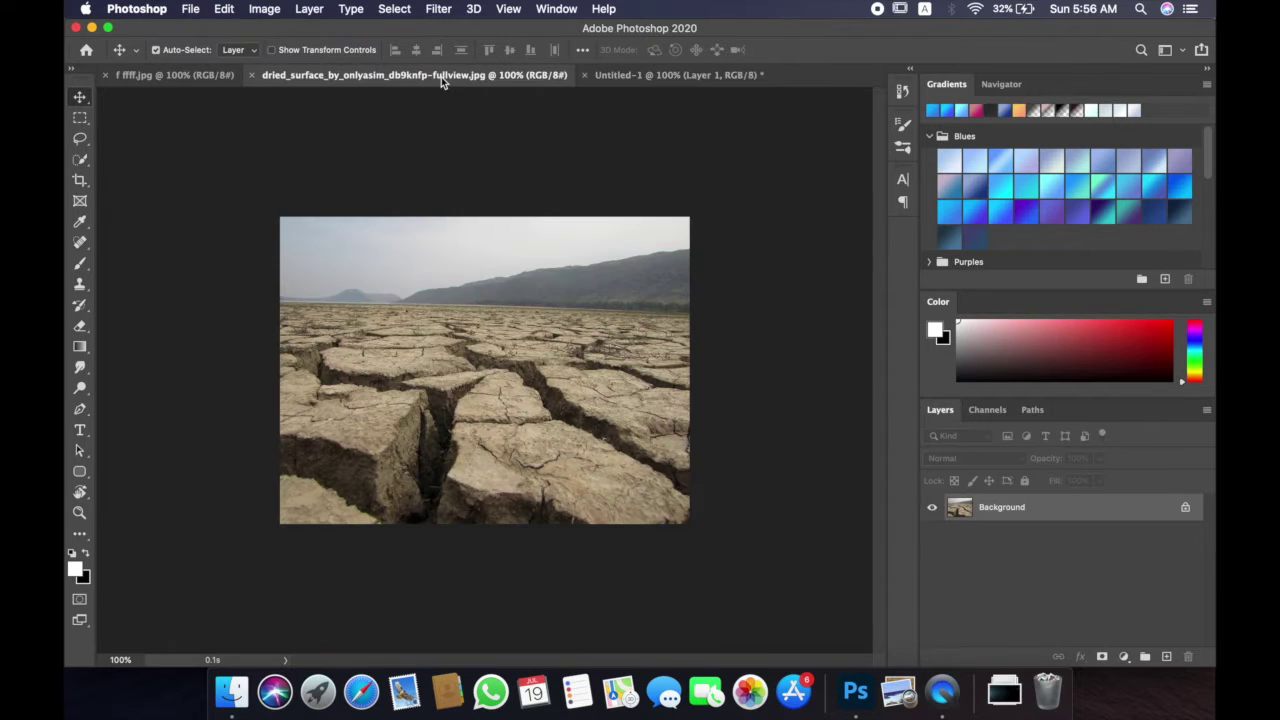
pyautogui.moveTo(632, 62); pyautogui.dragTo(521, 449)
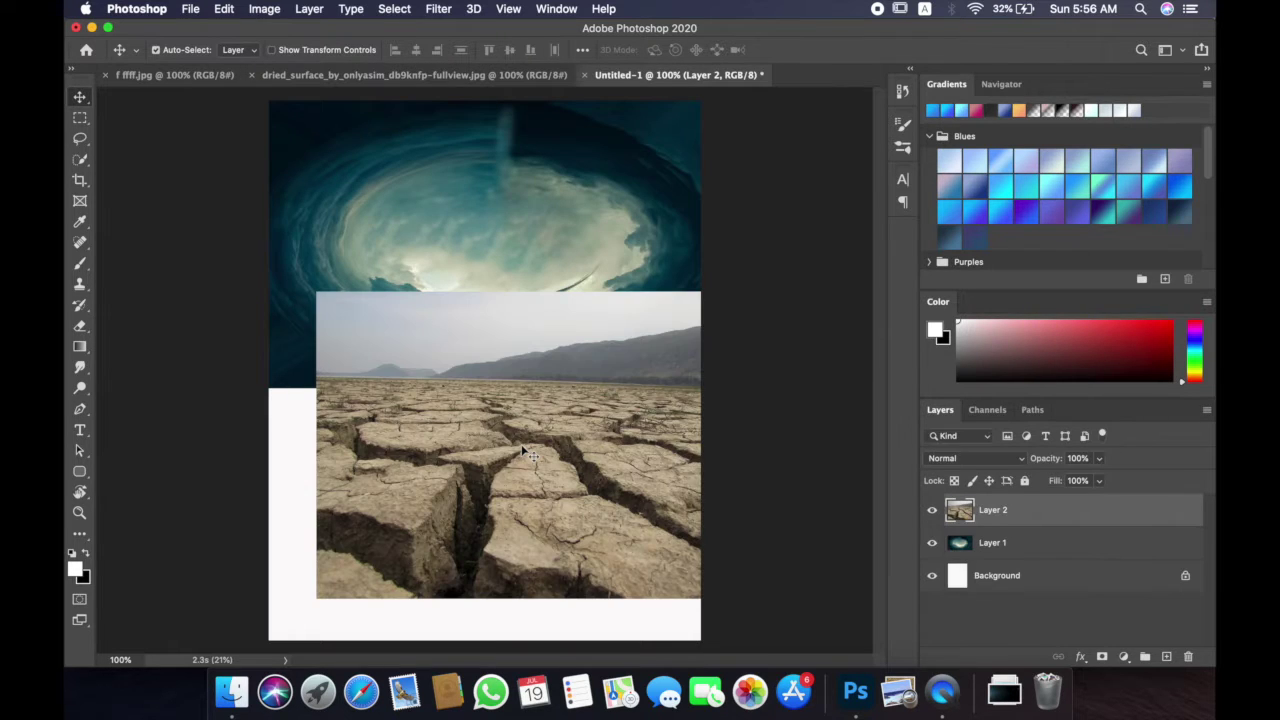
pyautogui.moveTo(521, 449); pyautogui.dragTo(474, 488)
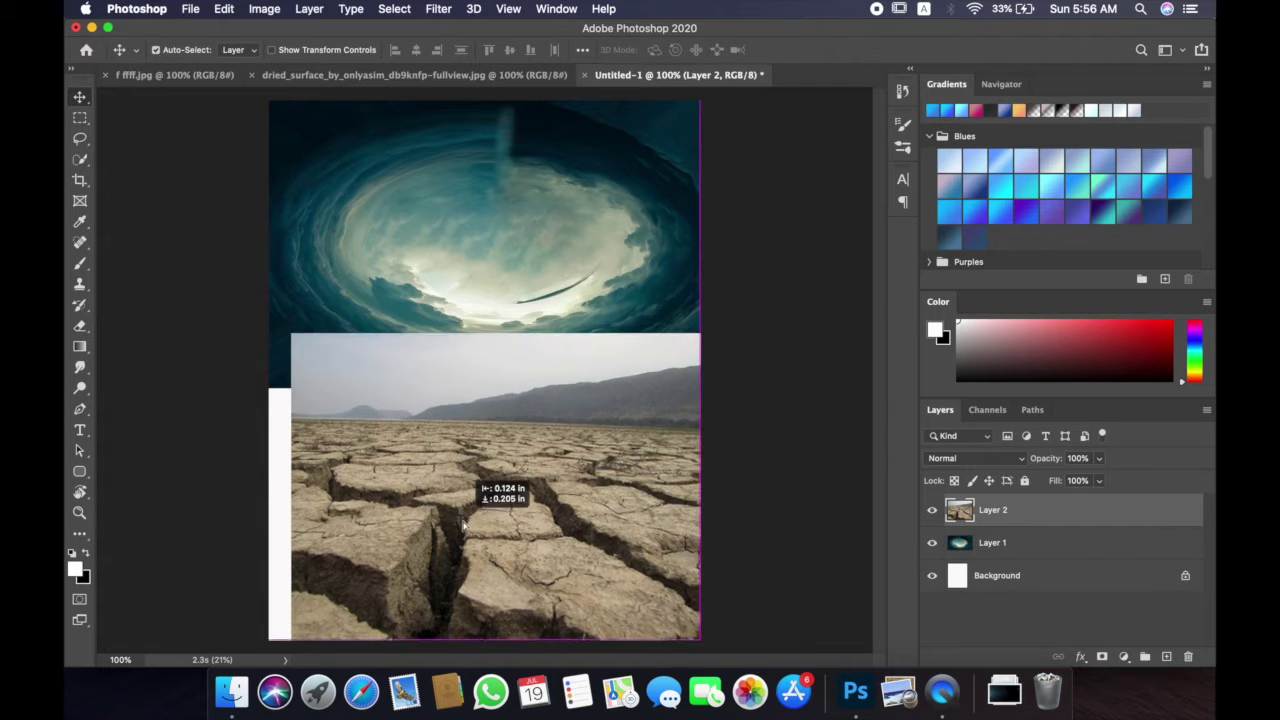
pyautogui.press('super+t')
pyautogui.press('super+0')
pyautogui.moveTo(643, 489); pyautogui.dragTo(671, 489)
pyautogui.press('Return')
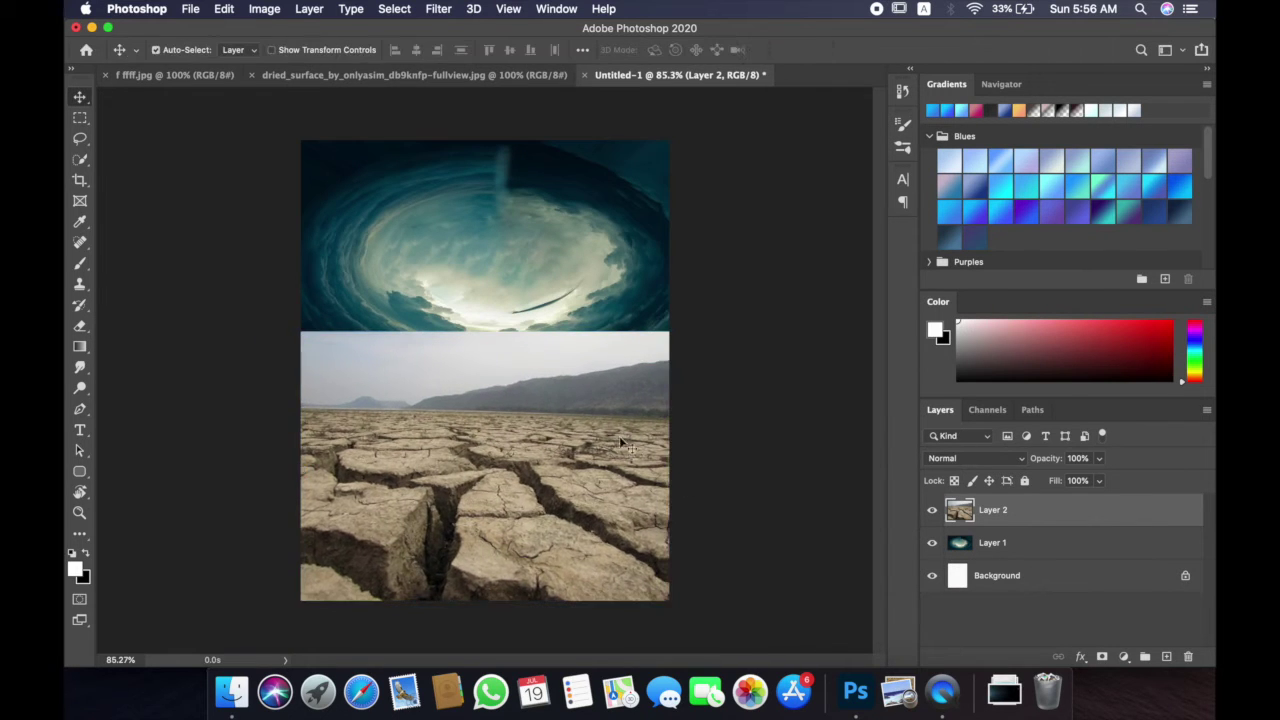
pyautogui.press('super+0')
# Step: Marquee-select the ground photo's grey sky and hills band
pyautogui.press('m')
pyautogui.scroll(3, 559, 399)
pyautogui.moveTo(800, 251); pyautogui.dragTo(159, 382)
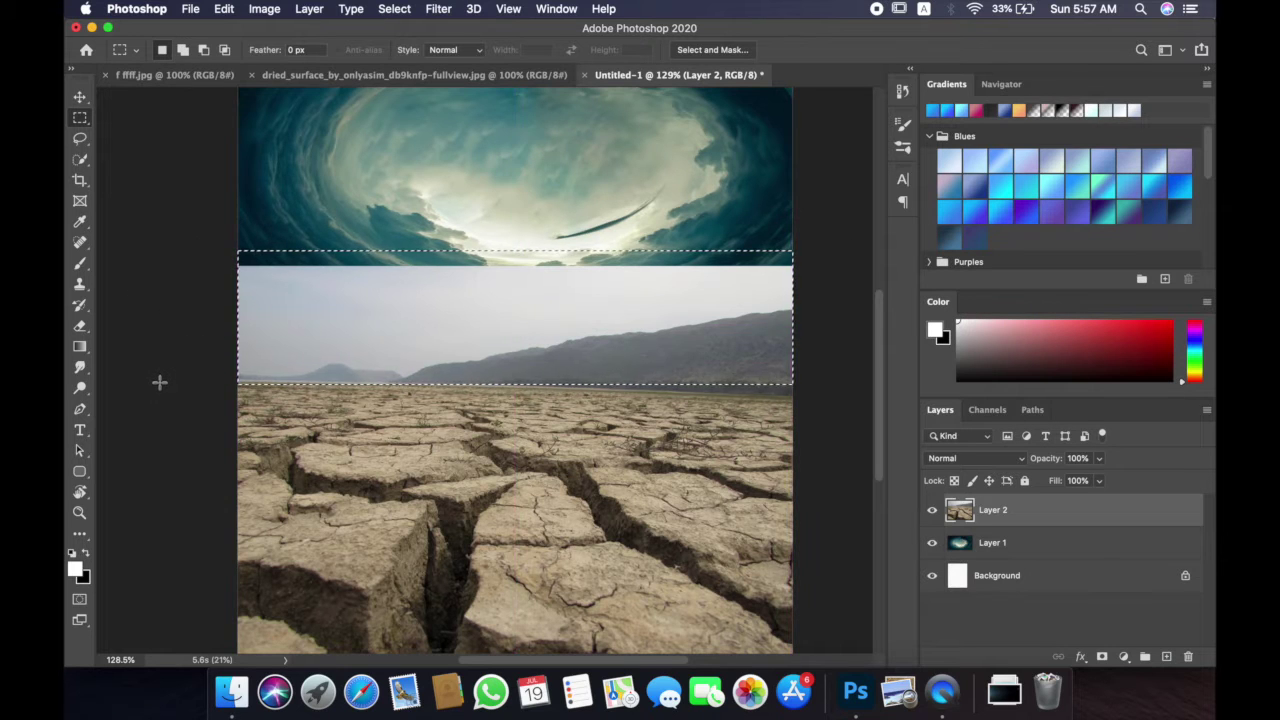
# Step: Delete the ground photo's sky band and copy the ground upward over the white strip
pyautogui.press('BackSpace')
pyautogui.scroll(-2, 823, 457)
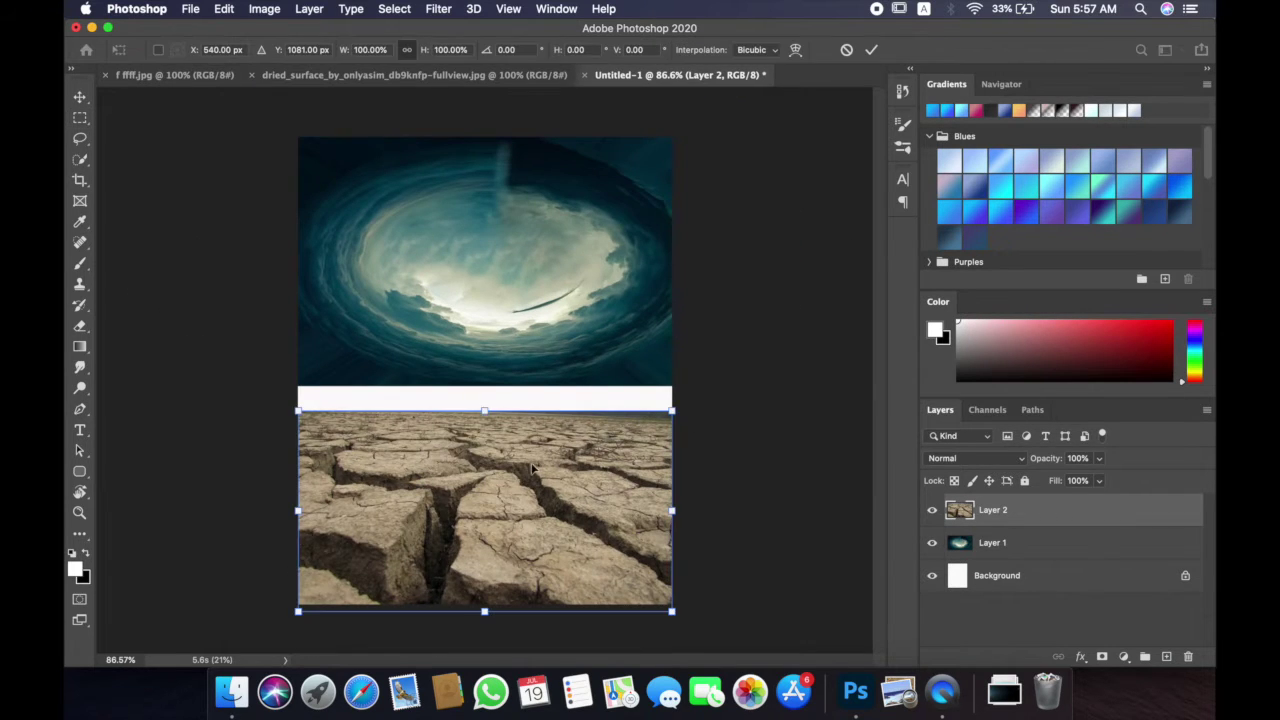
pyautogui.moveTo(483, 410); pyautogui.dragTo(483, 383)
# Step: Soften the ground's top edge along the horizon with a black soft brush
pyautogui.scroll(1, 483, 383)
pyautogui.scroll(2, 483, 383)
pyautogui.press('b')
pyautogui.press('d')
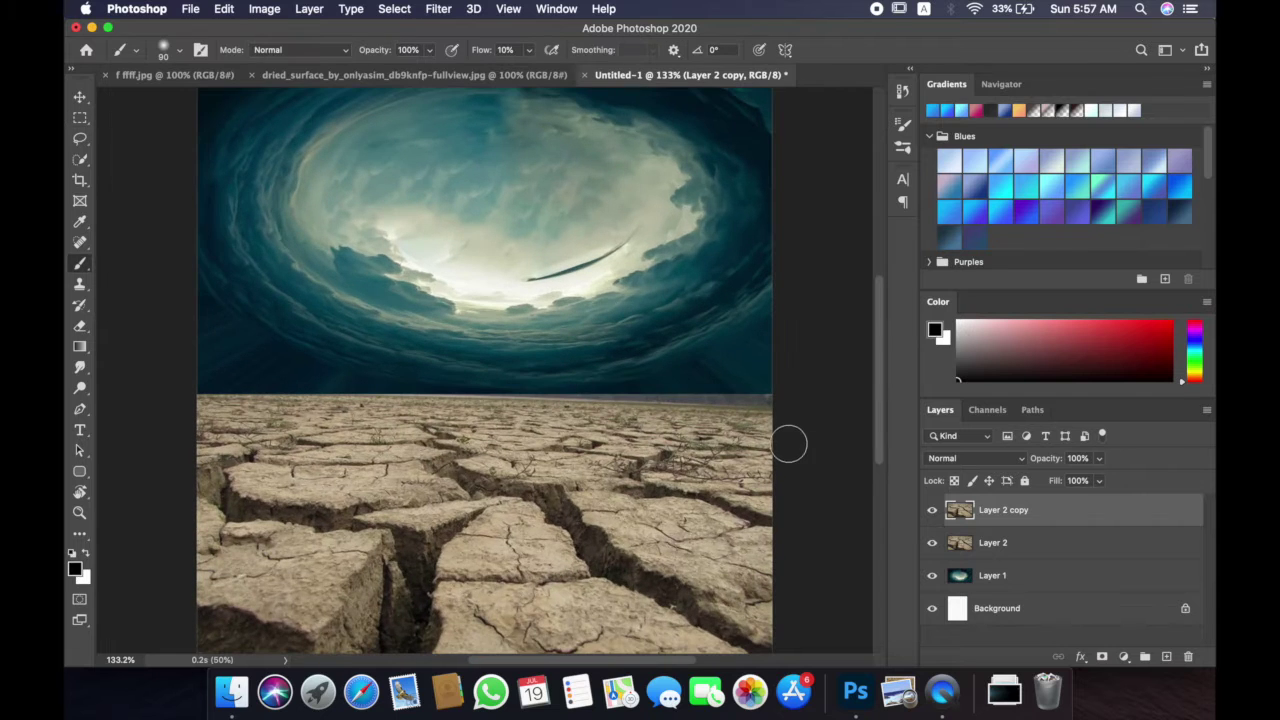
pyautogui.moveTo(759, 389); pyautogui.dragTo(300, 384)
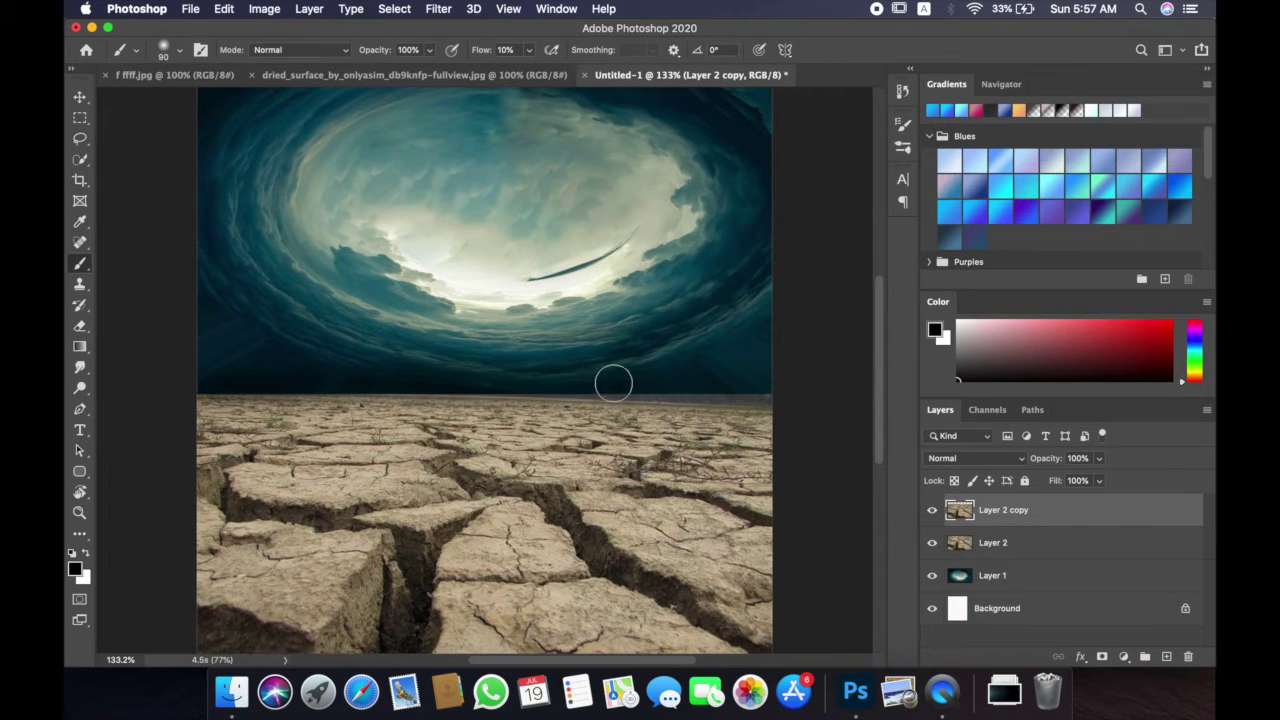
pyautogui.moveTo(630, 381); pyautogui.dragTo(134, 386)
# Step: Check coverage, delete the original Layer 2, and keep Layer 2 copy selected
pyautogui.scroll(-2, 134, 386)
pyautogui.scroll(1, 134, 386)
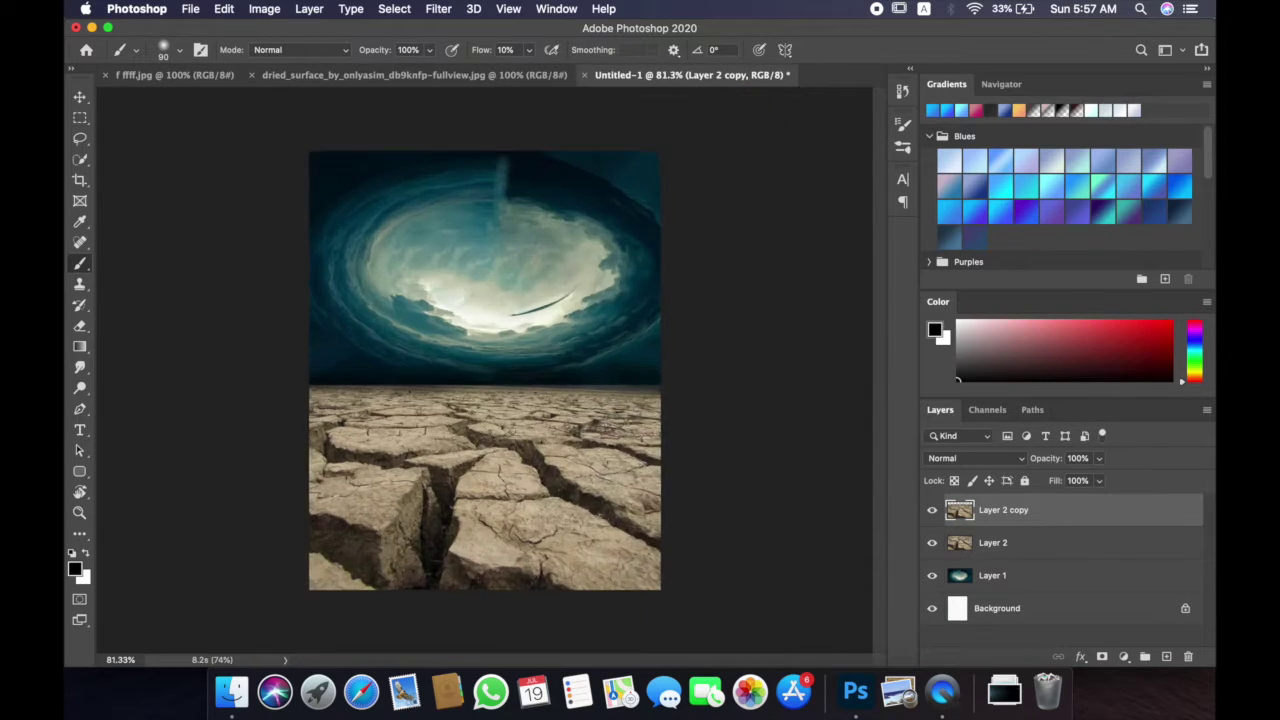
pyautogui.scroll(1, 134, 386)
pyautogui.click(1033, 549)
pyautogui.click(1010, 512)
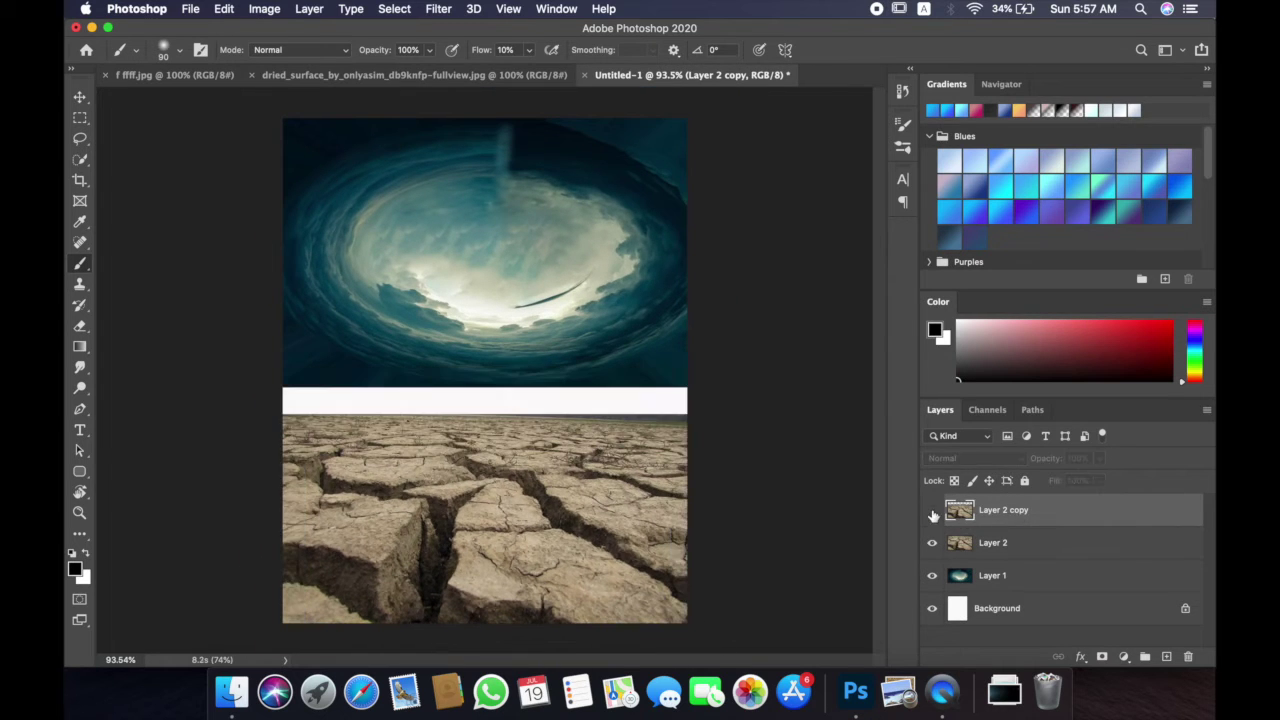
pyautogui.click(1007, 542)
pyautogui.press('Delete')
pyautogui.click(1055, 518)
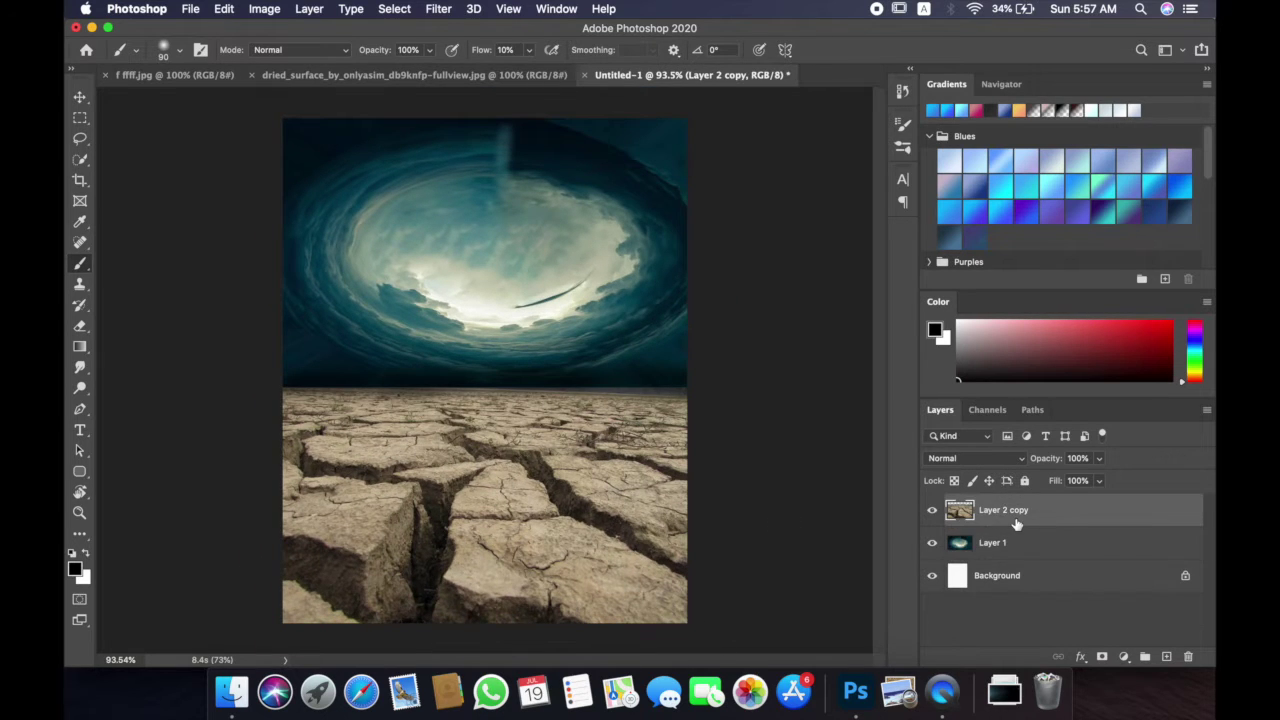
# Step: Add a Curves adjustment that darkens the cracked ground
pyautogui.press('v')
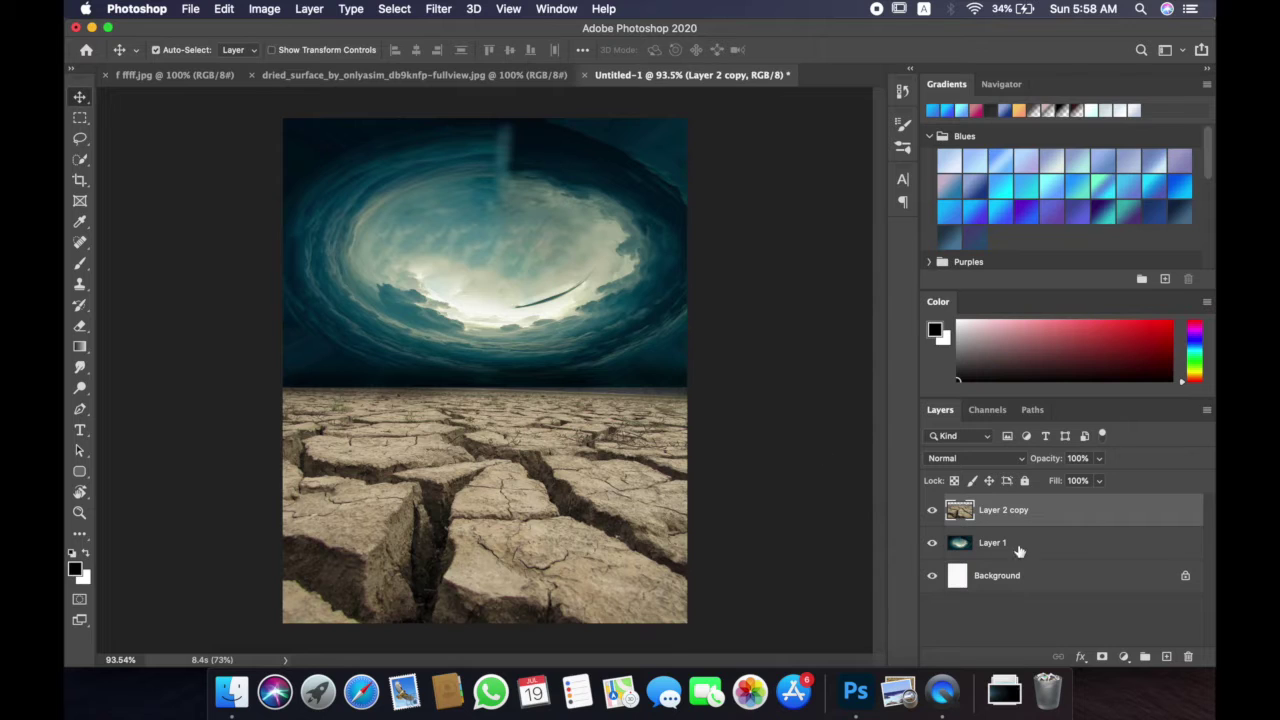
pyautogui.click(1010, 545)
pyautogui.click(1123, 656)
pyautogui.click(1110, 425)
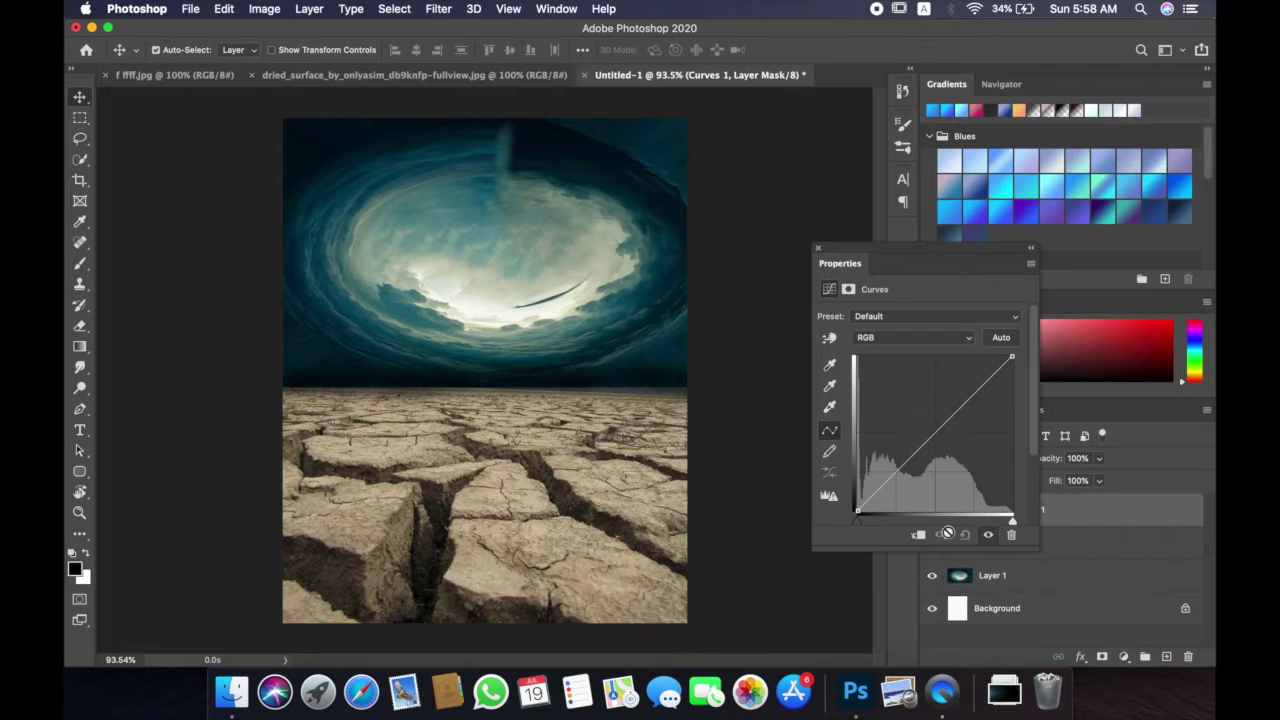
pyautogui.moveTo(942, 432); pyautogui.dragTo(1035, 430)
pyautogui.moveTo(1012, 358); pyautogui.dragTo(1022, 414)
pyautogui.moveTo(940, 461); pyautogui.dragTo(953, 466)
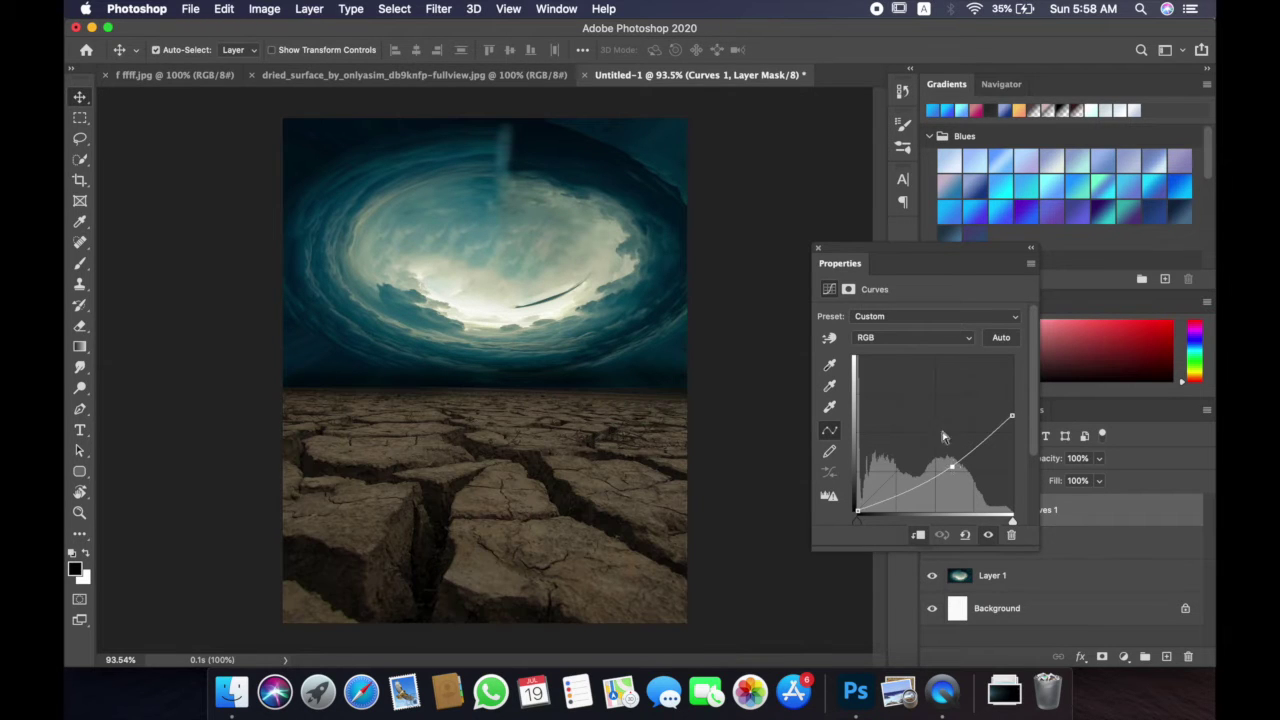
# Step: Add a Curves adjustment lifting the midtones to brighten the vortex sky
pyautogui.click(1020, 580)
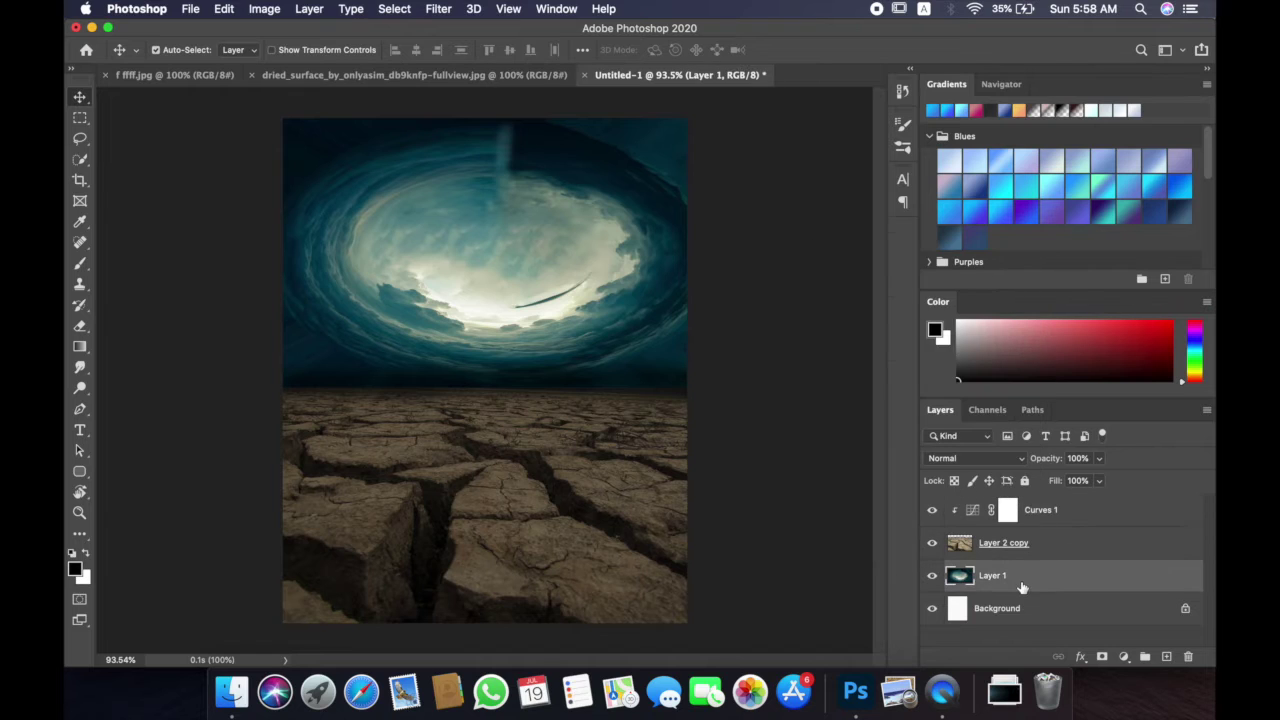
pyautogui.click(1124, 656)
pyautogui.click(1137, 429)
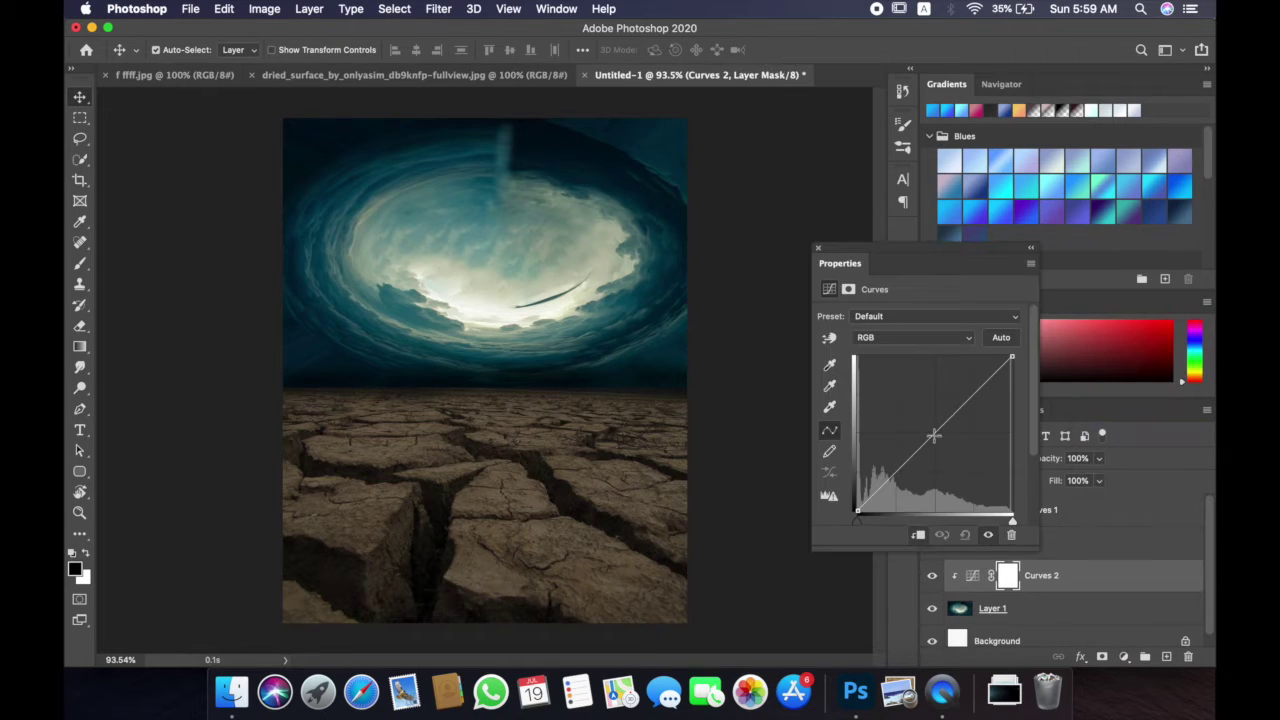
pyautogui.moveTo(923, 446); pyautogui.dragTo(923, 419)
# Step: Close the cracked-ground source image and fit the castle photo to the window
pyautogui.click(415, 74)
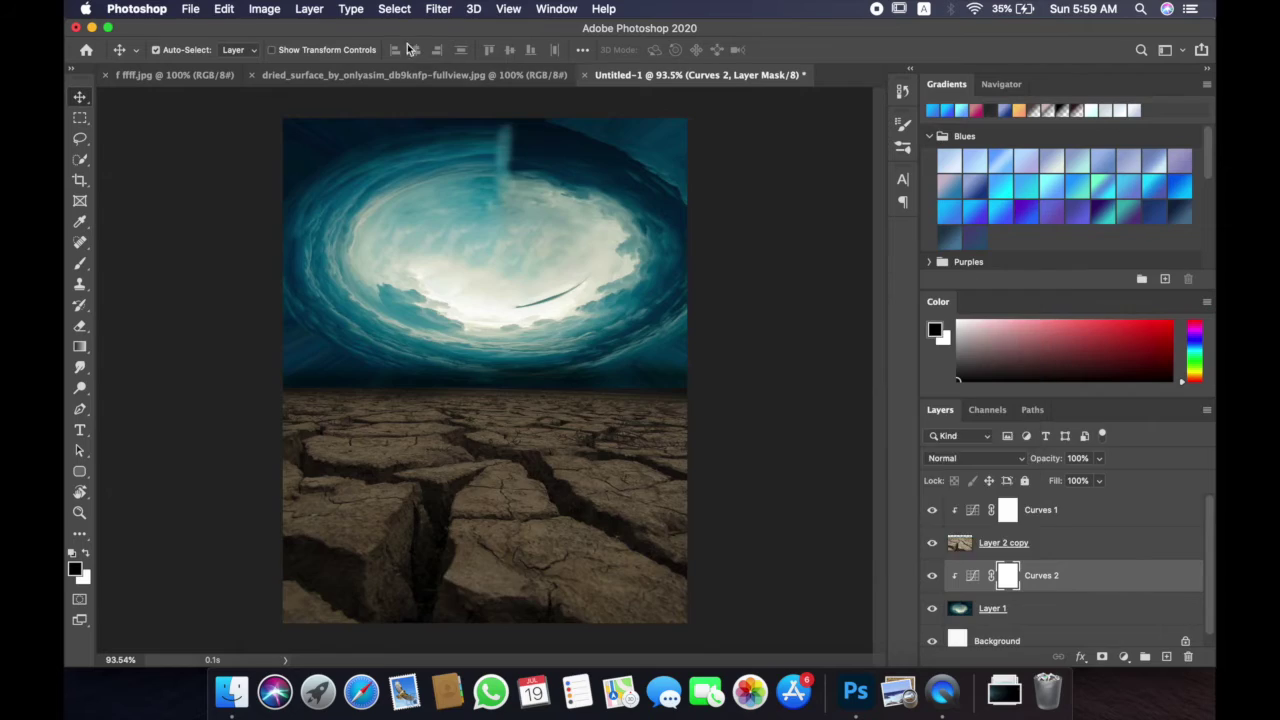
pyautogui.click(251, 74)
pyautogui.press('super+0')
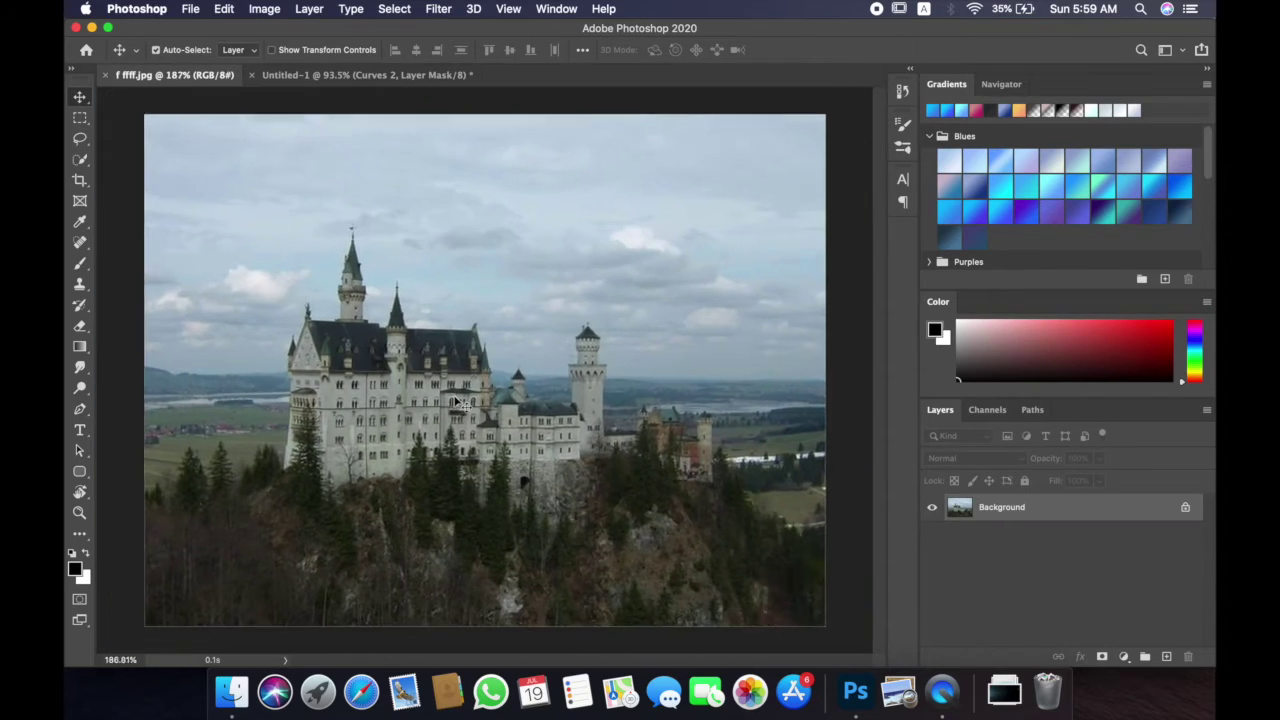
# Step: Select the castle in its photo with Quick Selection
pyautogui.press('w')
pyautogui.scroll(3, 461, 413)
pyautogui.scroll(-3, 461, 413)
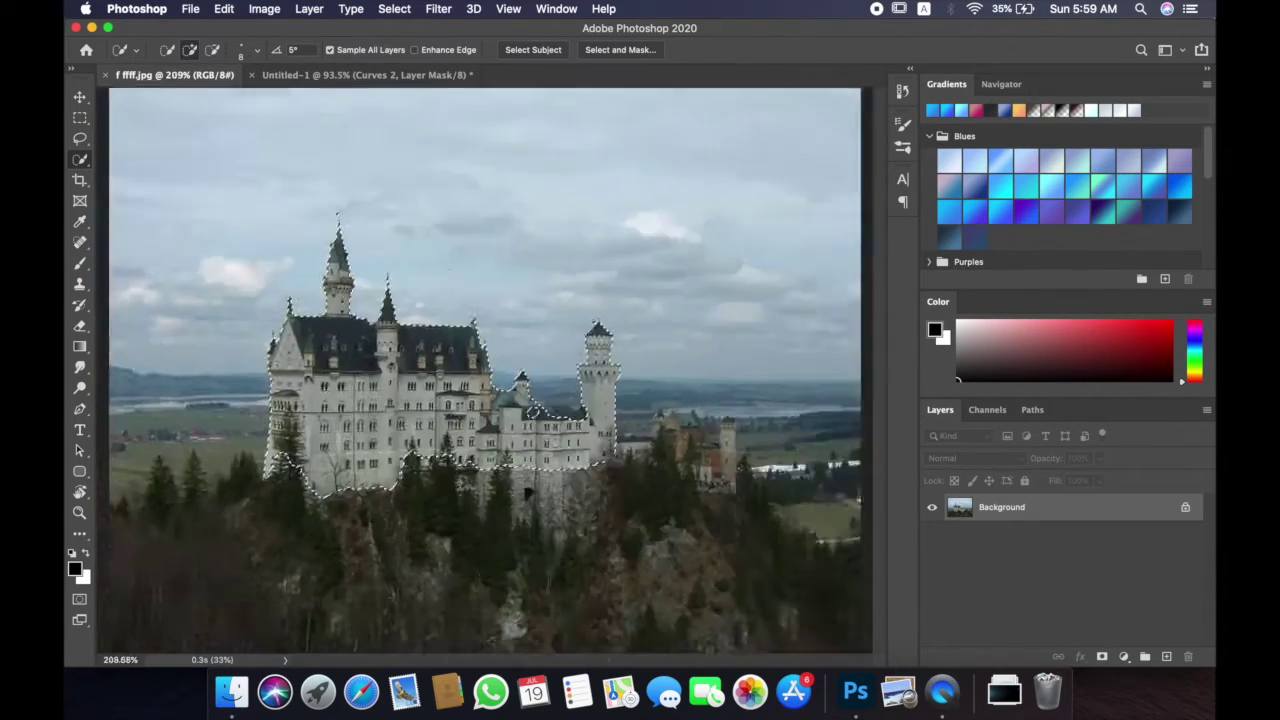
pyautogui.scroll(3, 461, 413)
pyautogui.click(461, 413)
pyautogui.press('super+0')
# Step: Drag the castle into the composite and bring its layer to the top
pyautogui.press('v')
pyautogui.moveTo(409, 366)
pyautogui.mouseDown()
pyautogui.moveTo(493, 262)
pyautogui.moveTo(379, 327)
pyautogui.mouseUp()
pyautogui.press('super+t')
pyautogui.press('Return')
pyautogui.press('super+shift+bracketright')
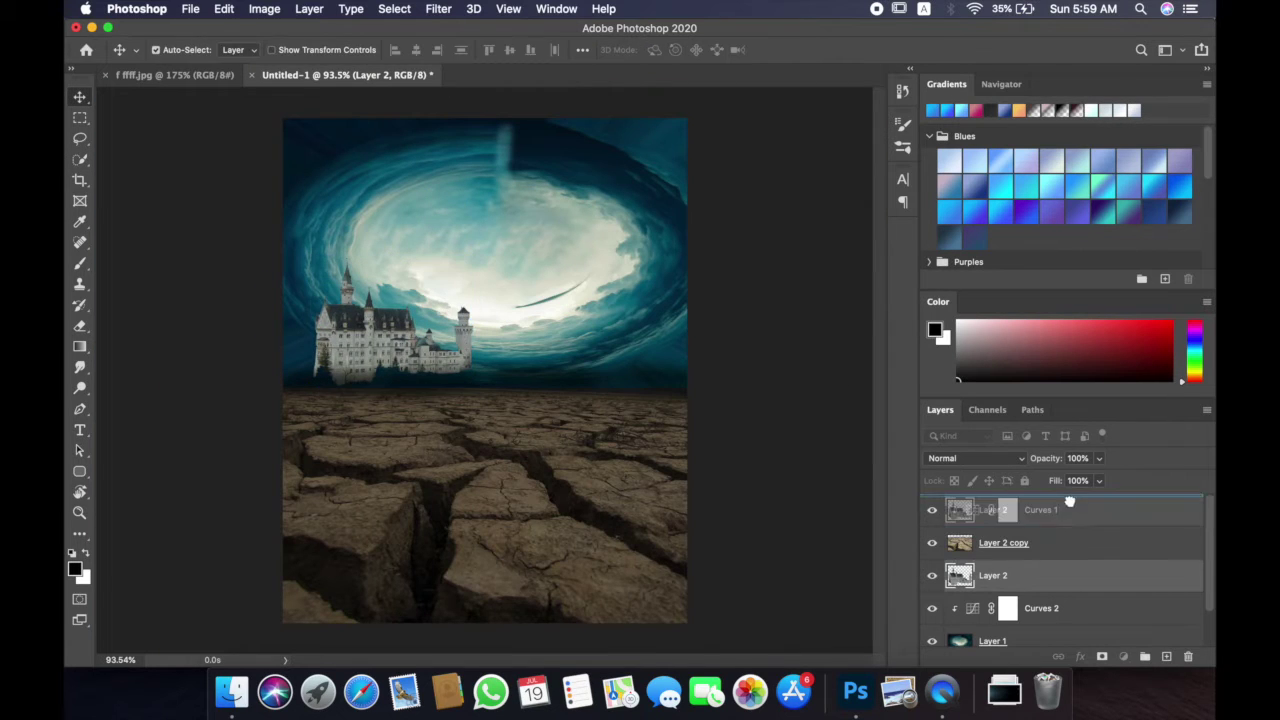
# Step: Scale the castle up slightly and nudge it up and to the right
pyautogui.press('super+t')
pyautogui.press('super+equal')
pyautogui.moveTo(507, 405); pyautogui.dragTo(545, 440)
pyautogui.scroll(-2, 483, 268)
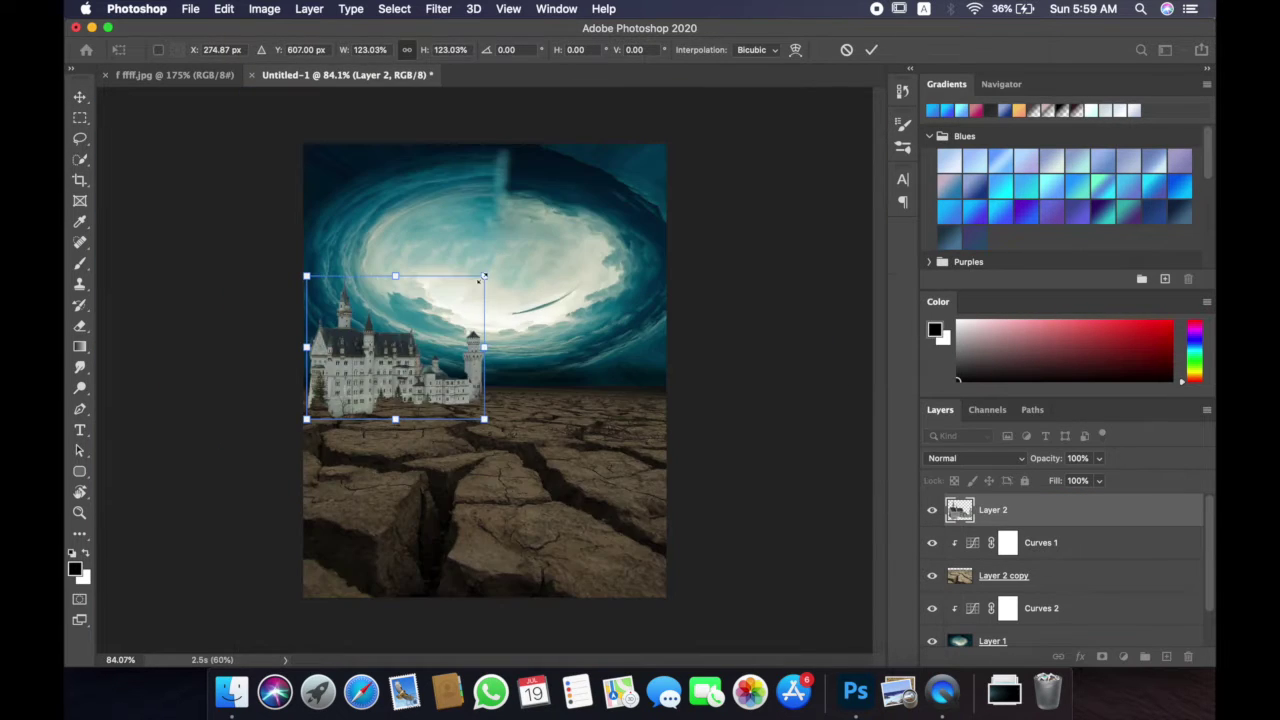
pyautogui.scroll(2, 483, 268)
pyautogui.scroll(1, 483, 268)
pyautogui.press('Return')
pyautogui.hotkey('shift', 'Up')
pyautogui.press('Right')
pyautogui.press('Right')
pyautogui.press('Right')
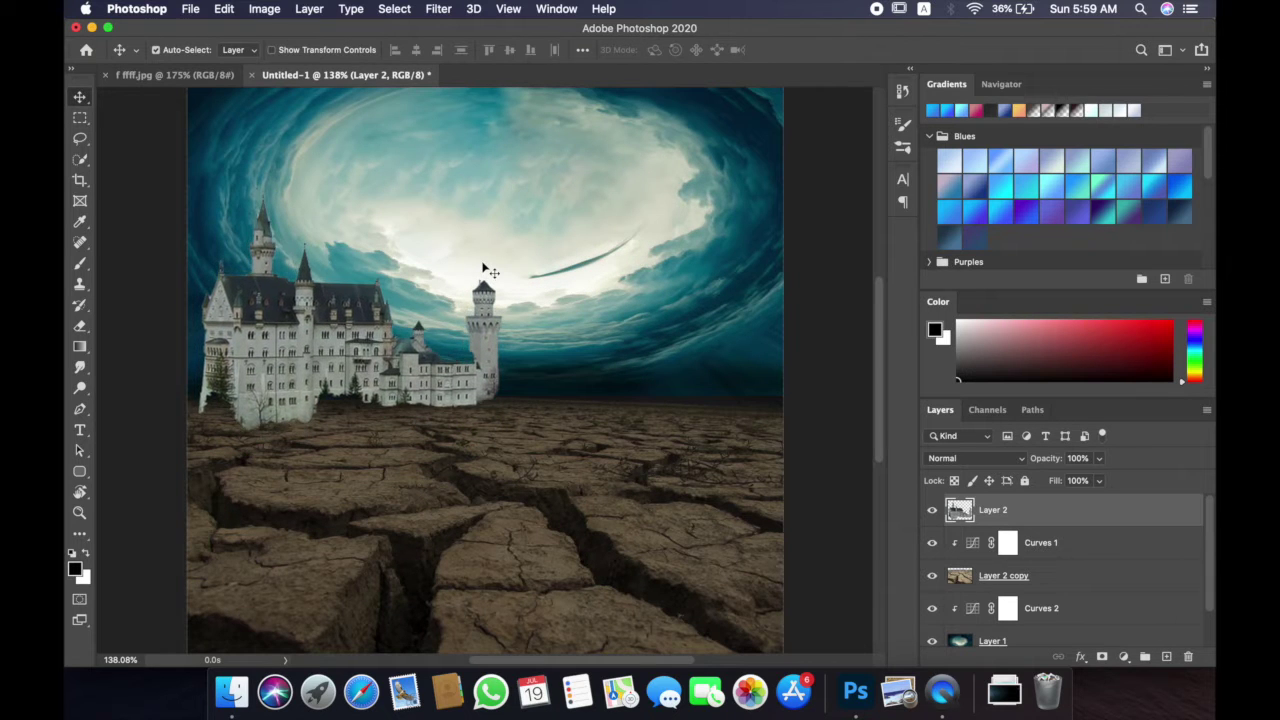
# Step: Create a new layer and brush a soft shadow along the castle's base
pyautogui.scroll(2, 483, 268)
pyautogui.press('b')
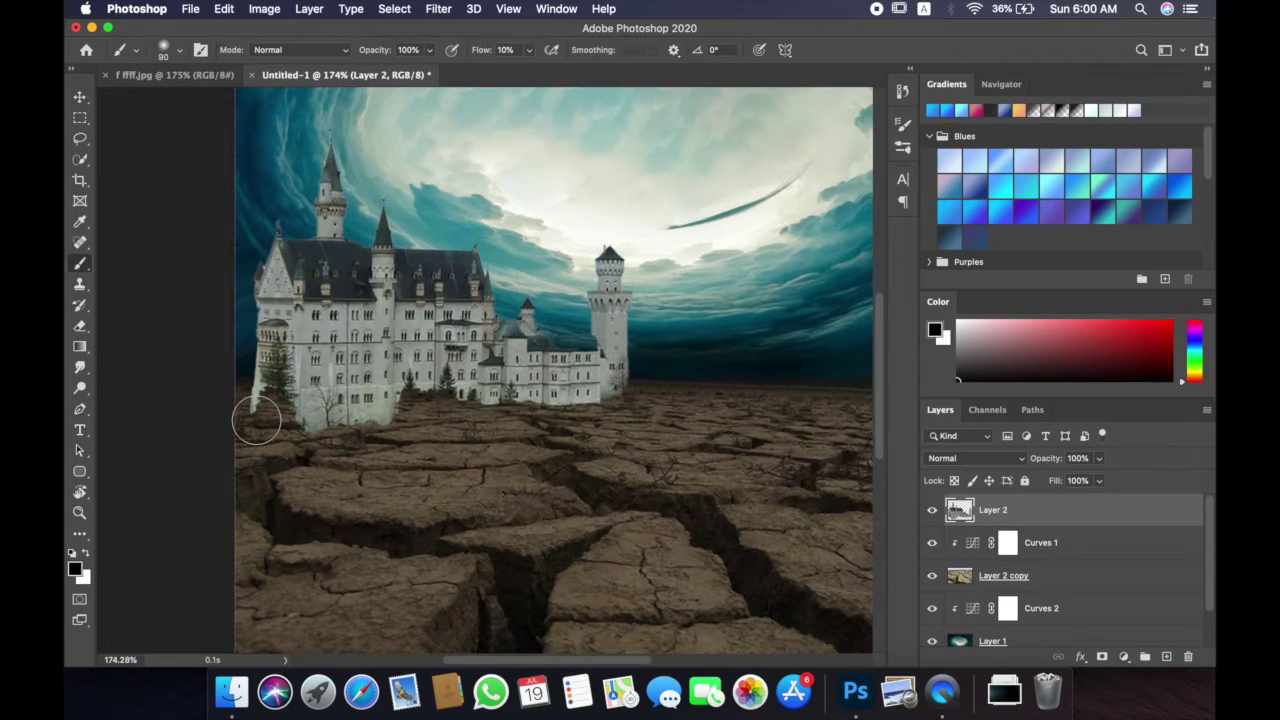
pyautogui.scroll(2, 250, 412)
pyautogui.press('super+alt+shift+n')
pyautogui.moveTo(248, 412); pyautogui.dragTo(299, 455)
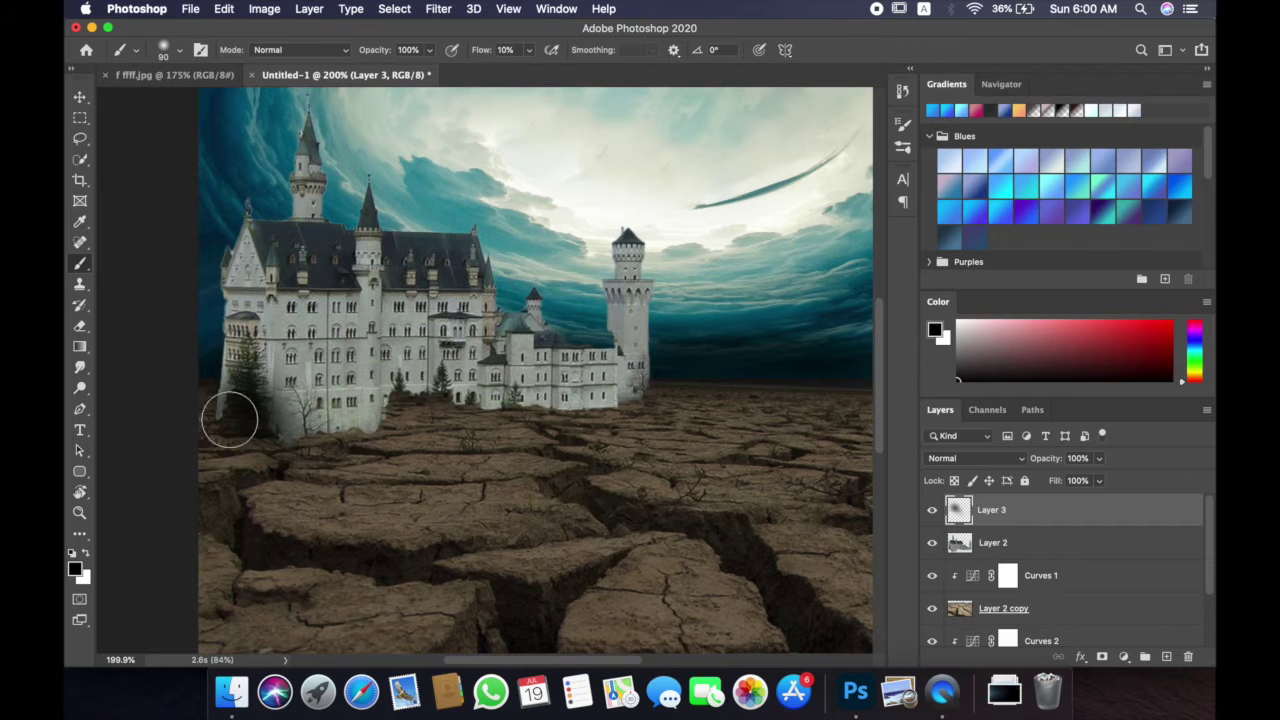
pyautogui.moveTo(453, 401); pyautogui.dragTo(476, 427)
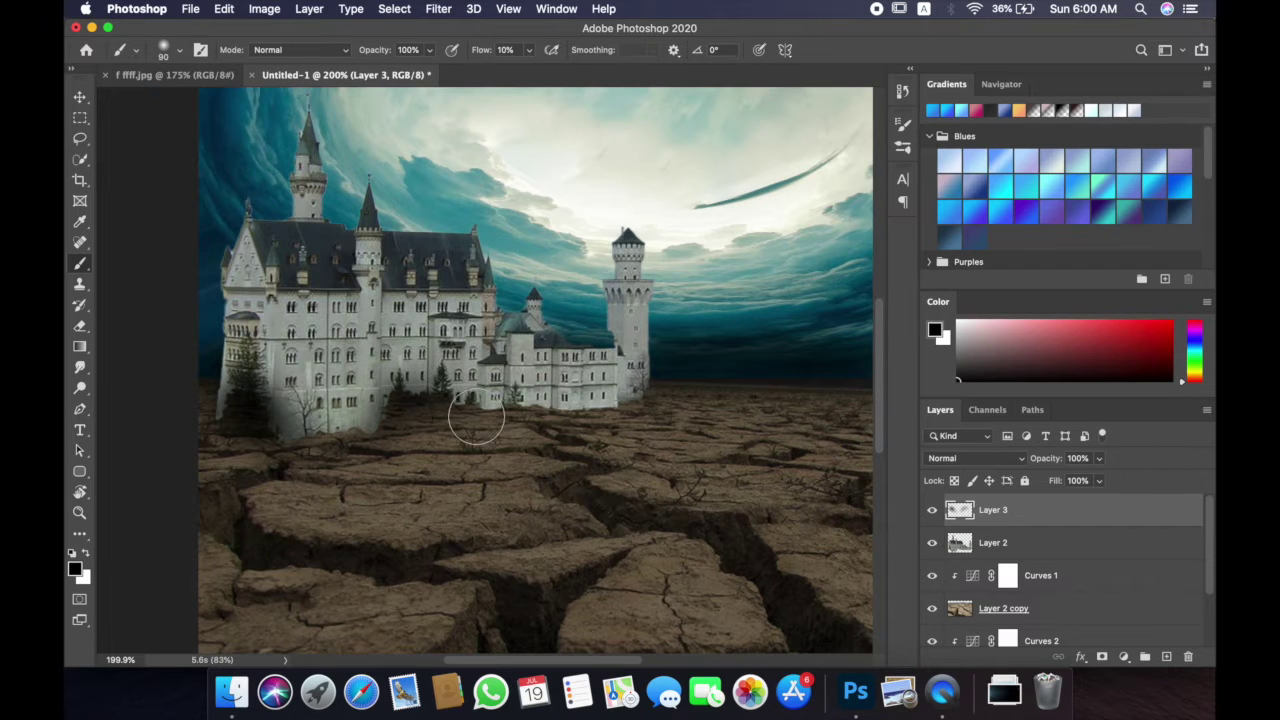
pyautogui.scroll(2, 476, 420)
pyautogui.press('[')
pyautogui.press('[')
pyautogui.scroll(-3, 586, 494)
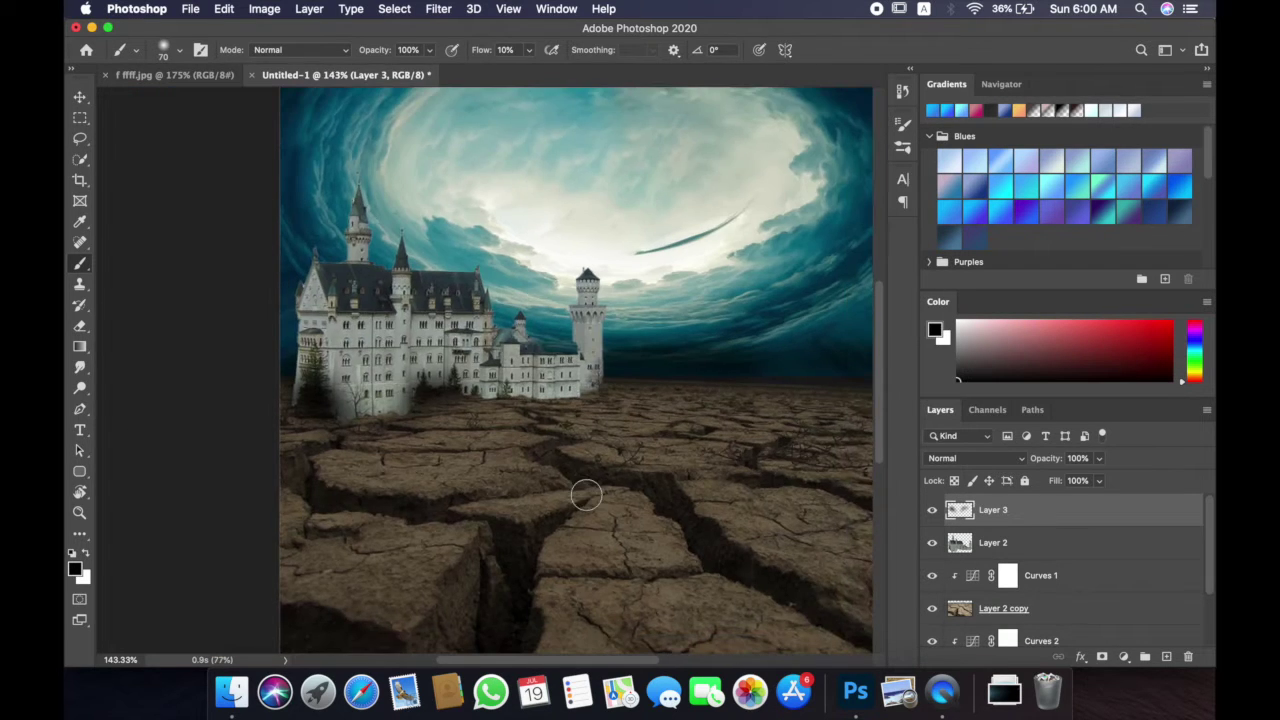
# Step: Pen a shadow shape on the ground below the castle and fill it black
pyautogui.press('p')
pyautogui.click(631, 395)
pyautogui.click(741, 493)
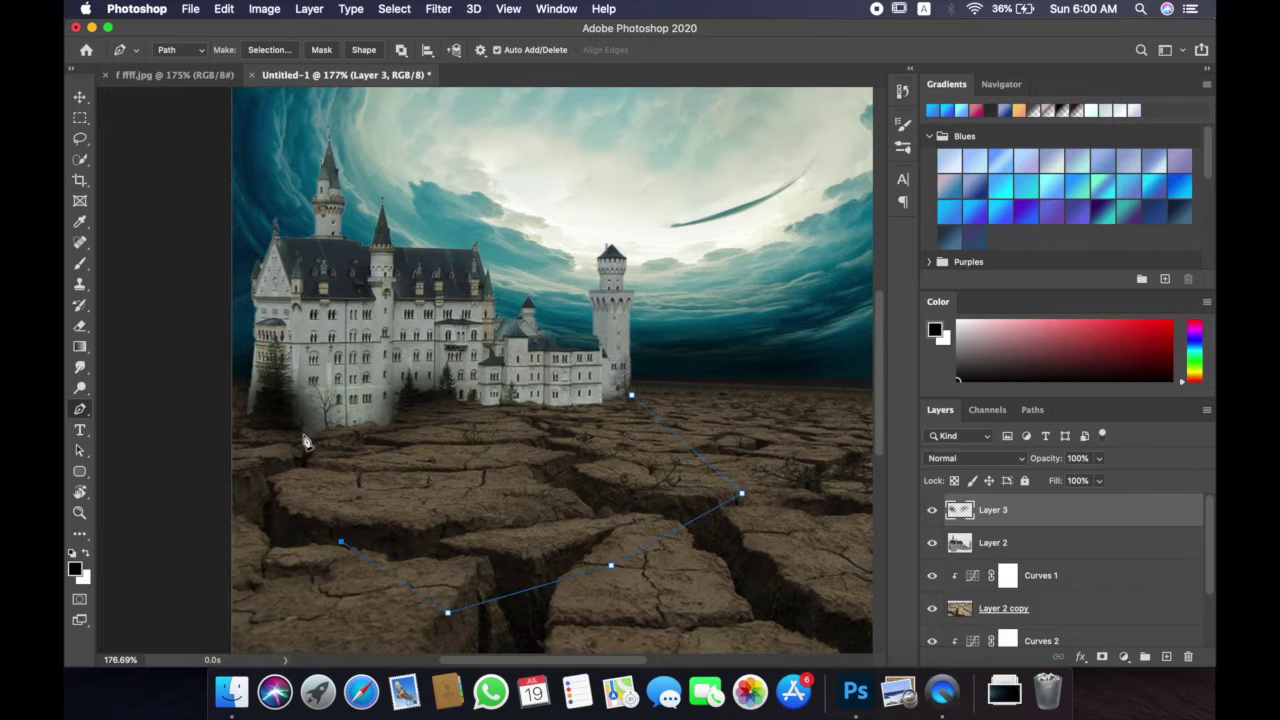
pyautogui.rightClick(597, 460)
pyautogui.click(628, 517)
pyautogui.press('Return')
pyautogui.press('b')
pyautogui.moveTo(820, 445)
pyautogui.mouseDown()
pyautogui.moveTo(214, 471)
pyautogui.moveTo(386, 514)
pyautogui.moveTo(614, 486)
pyautogui.moveTo(506, 508)
pyautogui.mouseUp()
pyautogui.hotkey('ctrl', 'd')
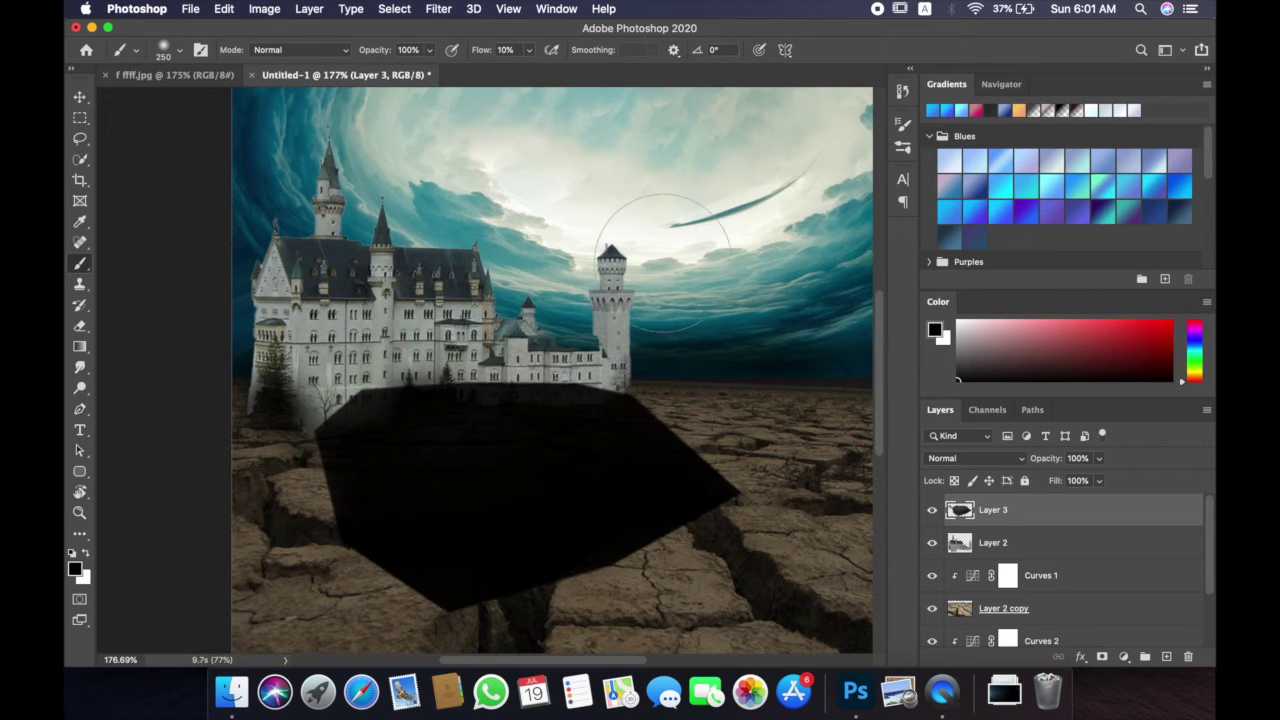
# Step: Gaussian-blur the shadow and lower the layer's opacity to 39%
pyautogui.press('h')
pyautogui.click(438, 8)
pyautogui.click(729, 263)
pyautogui.click(973, 163)
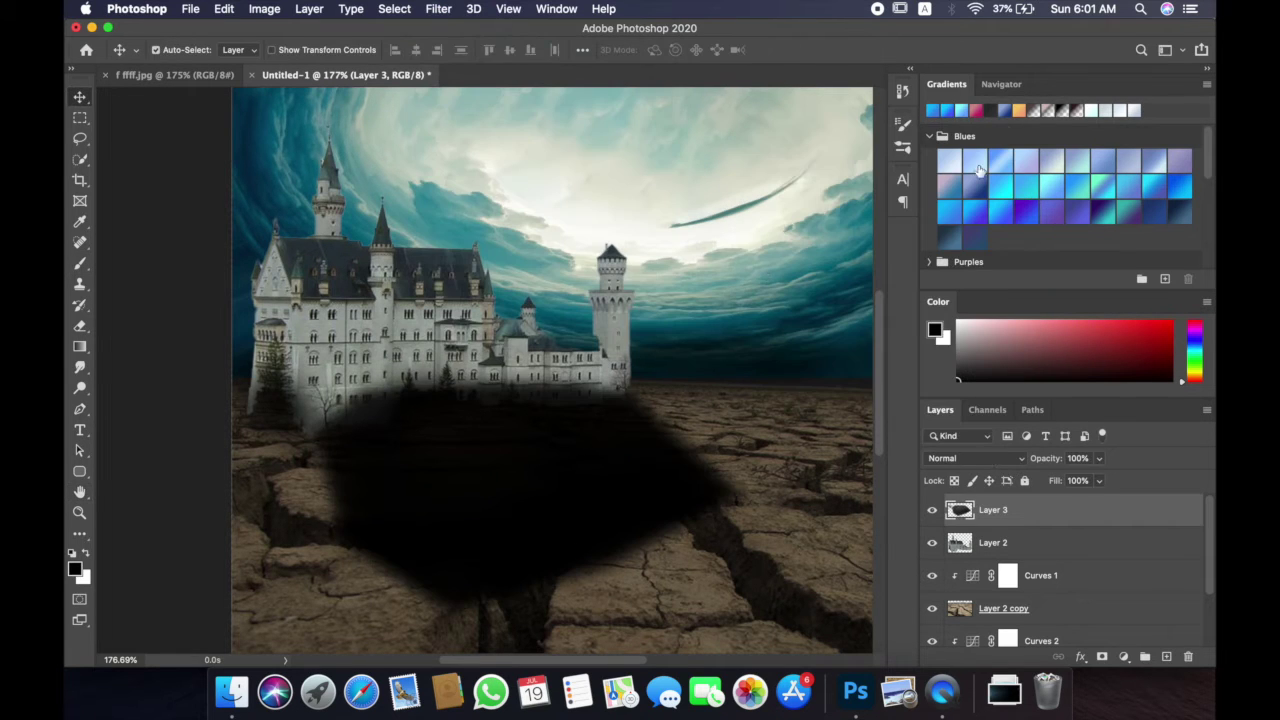
pyautogui.moveTo(1099, 458); pyautogui.dragTo(1055, 477)
# Step: Add a layer mask and paint away excess shadow over the open ground
pyautogui.press('b')
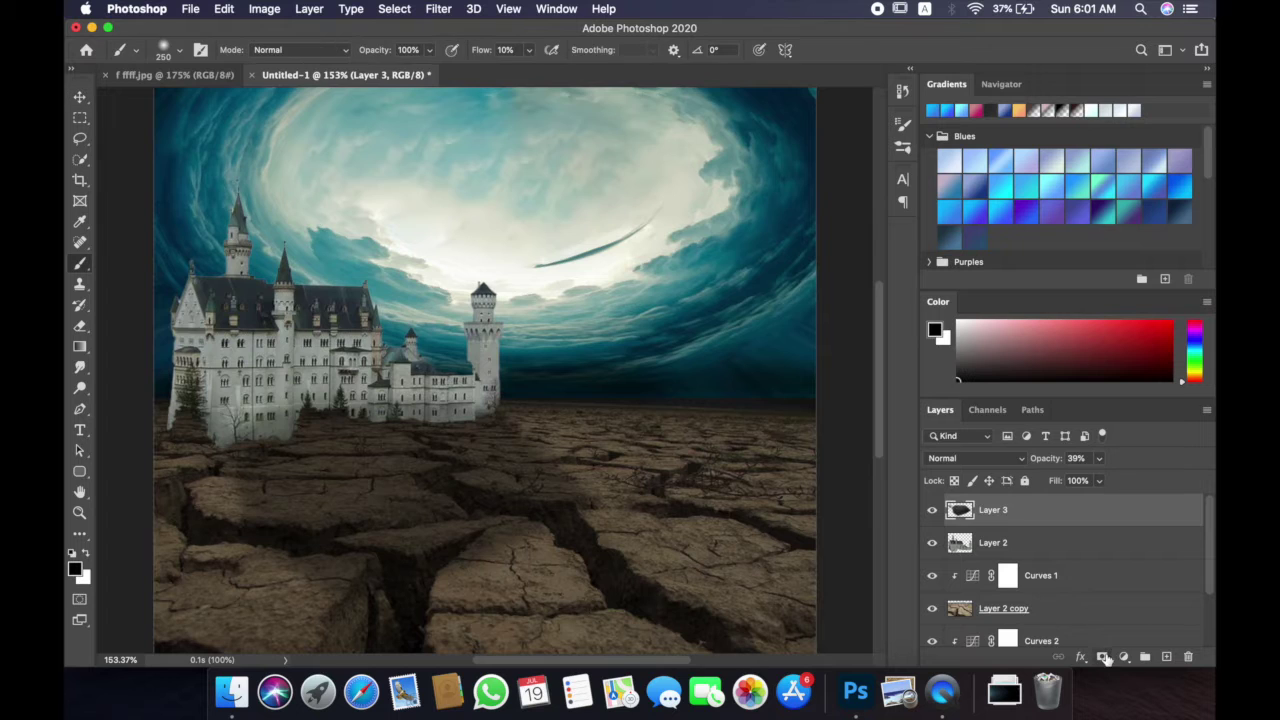
pyautogui.click(1104, 656)
pyautogui.keyDown('alt'); pyautogui.scroll(2, 531, 514); pyautogui.keyUp('alt')
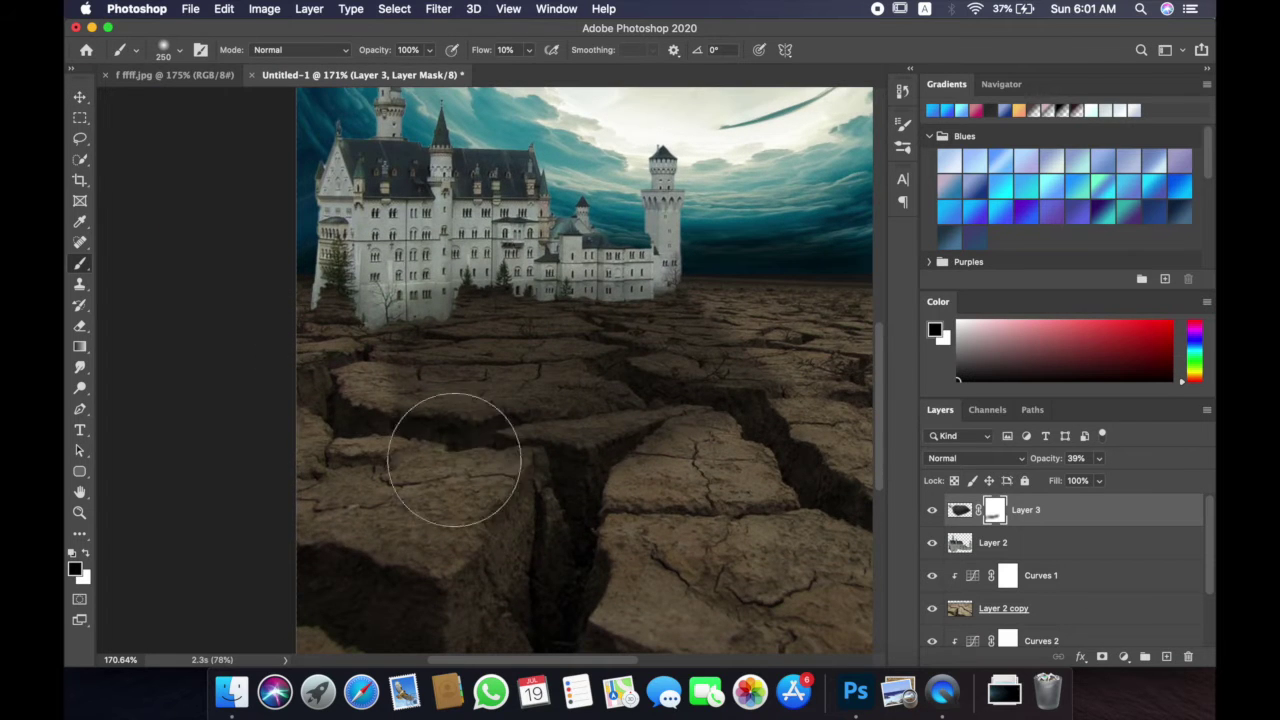
pyautogui.moveTo(794, 414); pyautogui.dragTo(690, 360)
pyautogui.moveTo(336, 287); pyautogui.dragTo(414, 325)
pyautogui.keyDown('alt'); pyautogui.scroll(-5, 680, 430); pyautogui.keyUp('alt')
# Step: Add a Curves adjustment to the castle layer, adjusting its highlight and midtone points
pyautogui.press('v')
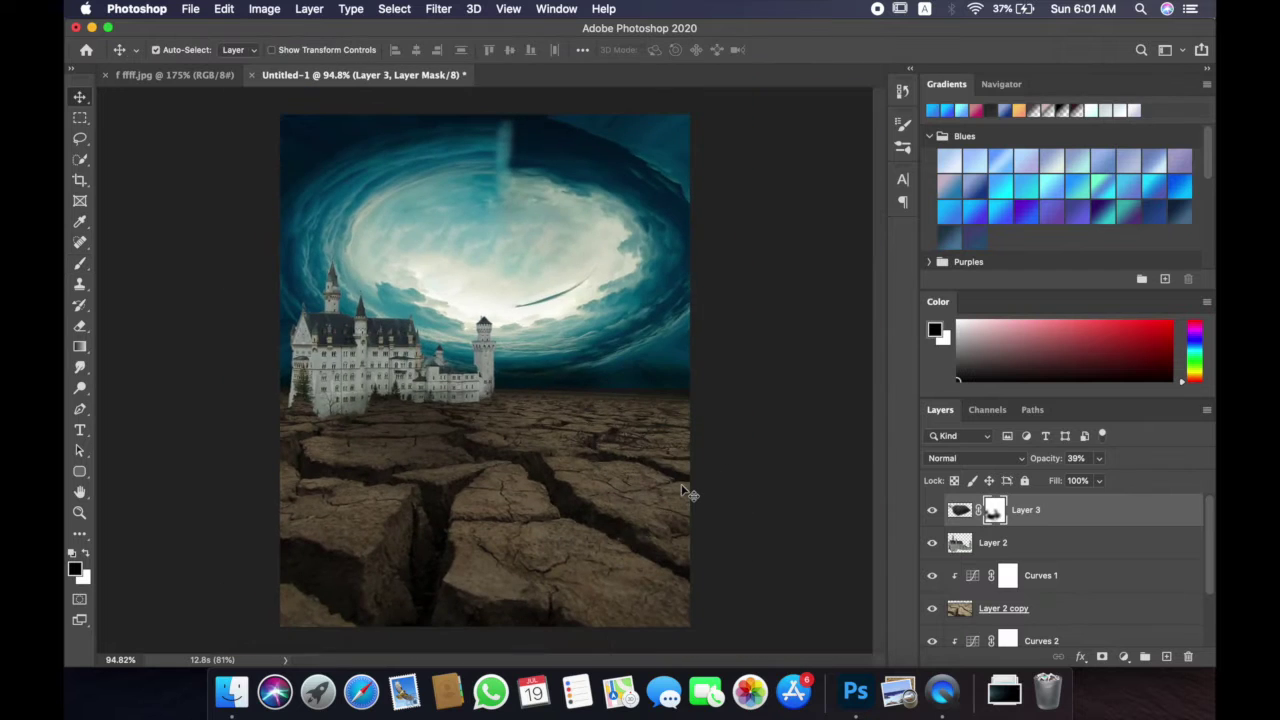
pyautogui.scroll(3, 686, 491)
pyautogui.hscroll(-2, 686, 491)
pyautogui.scroll(-4, 686, 430)
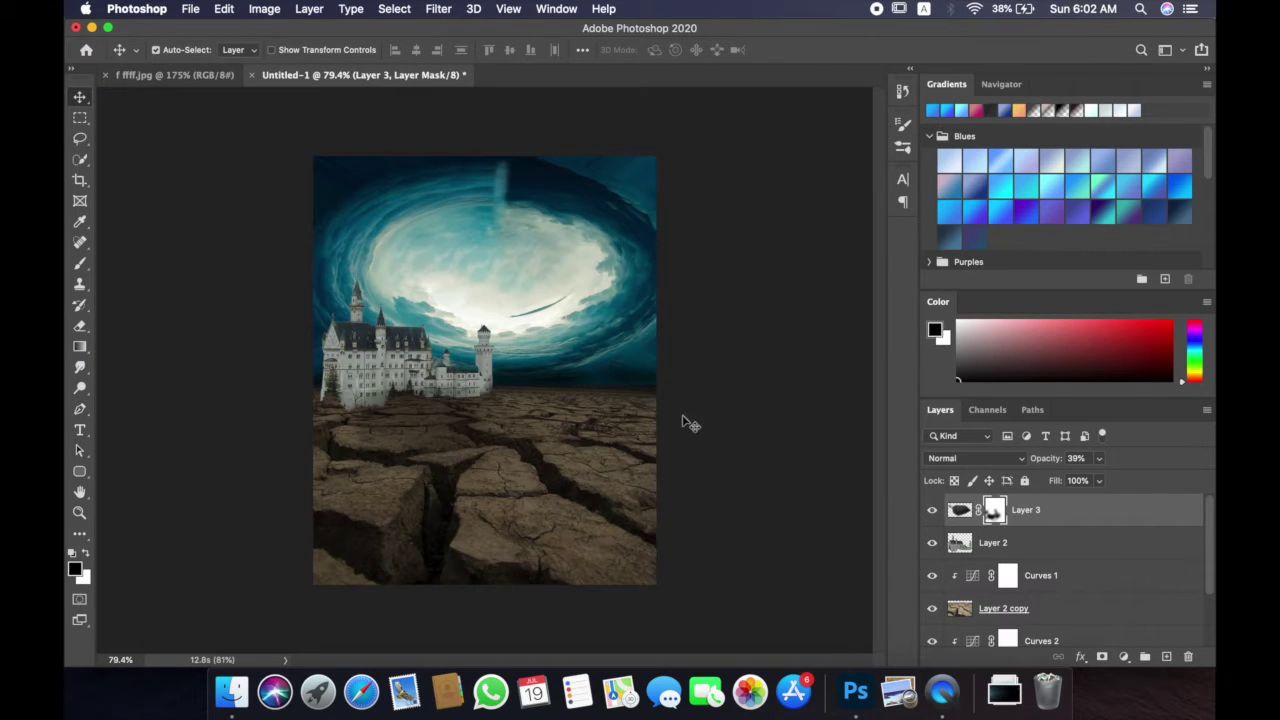
pyautogui.click(993, 542)
pyautogui.click(1123, 656)
pyautogui.click(1115, 429)
pyautogui.moveTo(1013, 357); pyautogui.dragTo(1010, 403)
pyautogui.keyDown('alt'); pyautogui.scroll(3, 1010, 403); pyautogui.keyUp('alt')
pyautogui.moveTo(941, 459)
pyautogui.mouseDown()
pyautogui.moveTo(943, 471)
pyautogui.moveTo(940, 456)
pyautogui.mouseUp()
pyautogui.moveTo(1018, 381); pyautogui.dragTo(1012, 357)
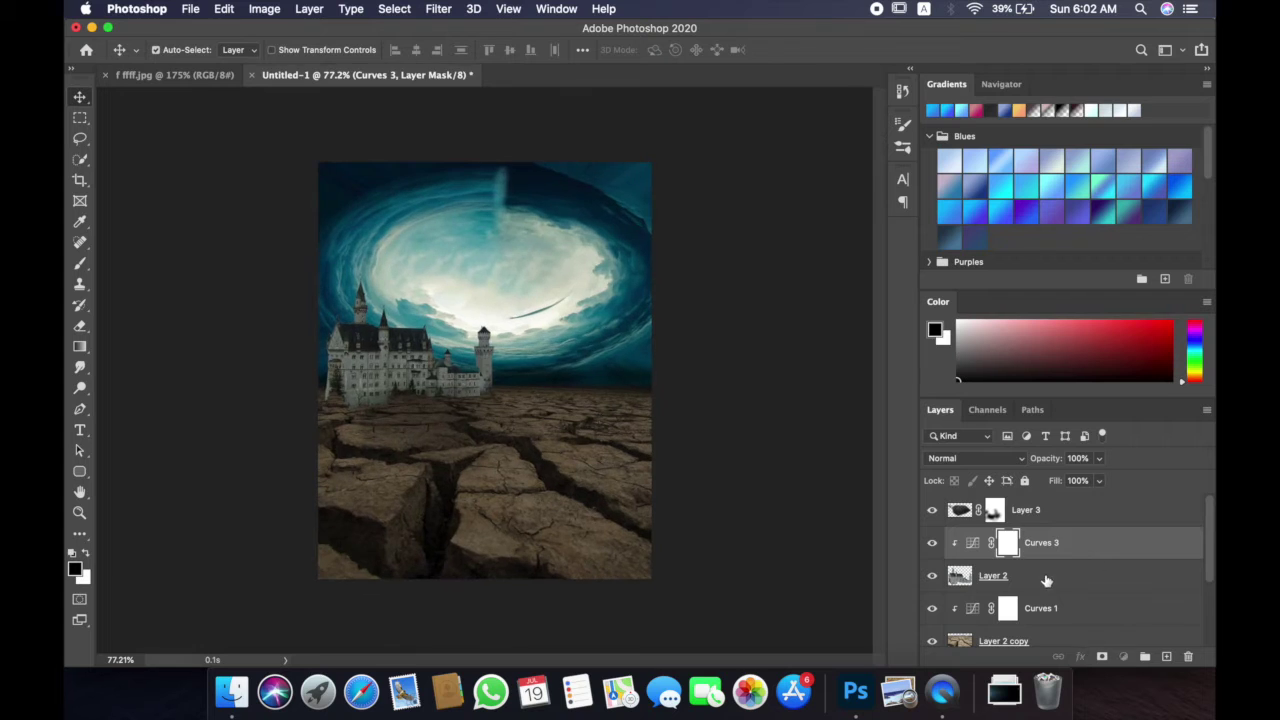
# Step: Lasso the left dead tree, drag it into Untitled-1 and move its layer to the top
pyautogui.press('l')
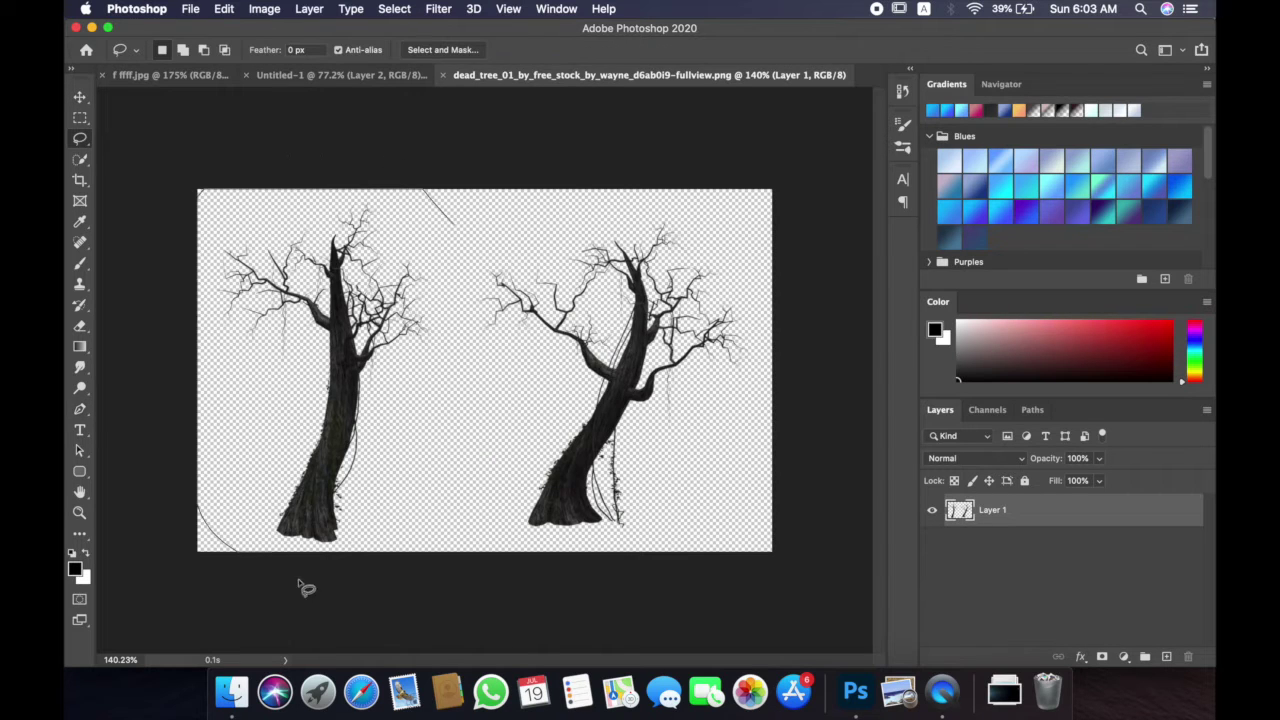
pyautogui.moveTo(457, 268); pyautogui.dragTo(440, 215)
pyautogui.press('v')
pyautogui.moveTo(330, 330); pyautogui.dragTo(640, 452)
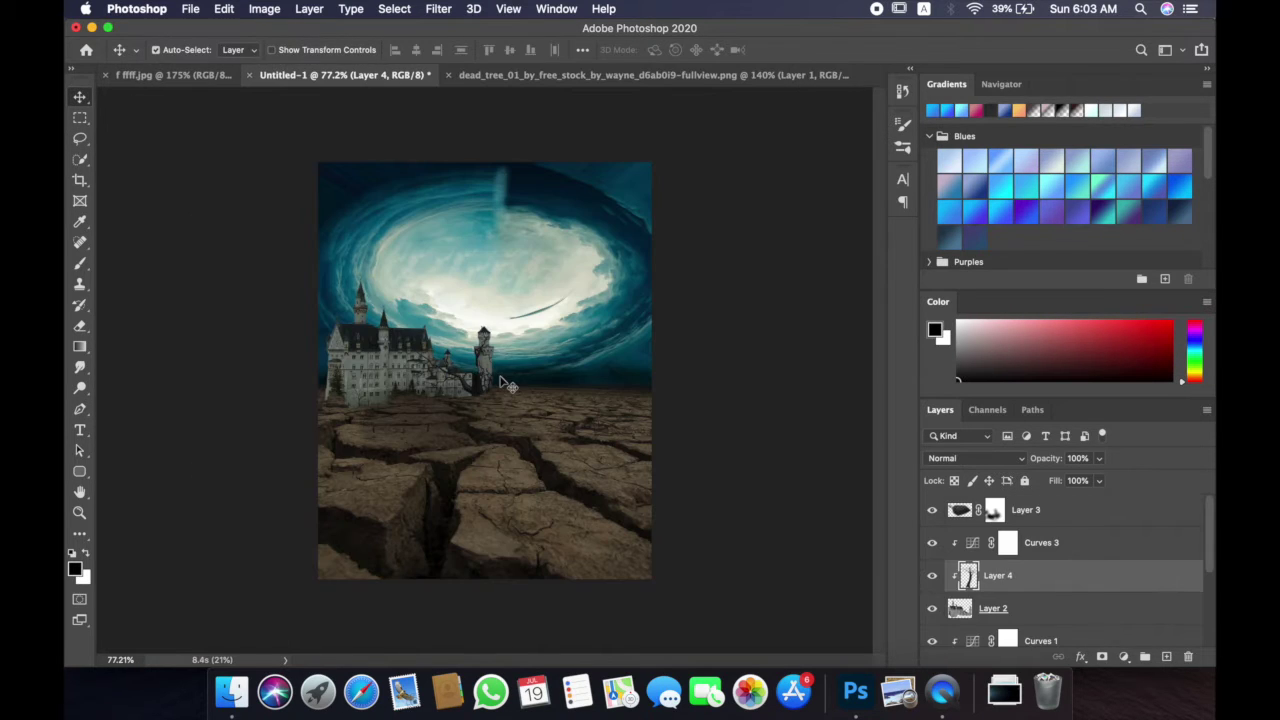
pyautogui.moveTo(998, 575); pyautogui.dragTo(985, 505)
# Step: Scale the tree up at the right edge, its top stretched into the sky
pyautogui.hotkey('ctrl', 't')
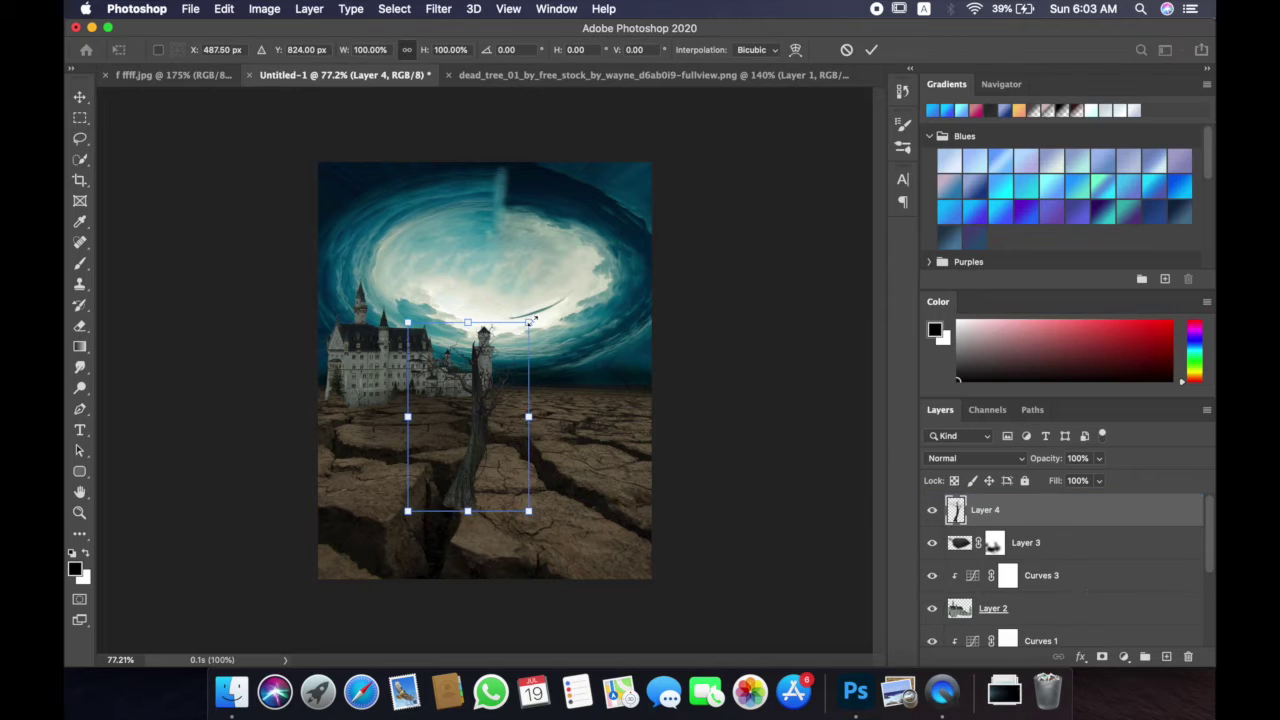
pyautogui.moveTo(531, 417); pyautogui.dragTo(621, 177)
pyautogui.moveTo(592, 459); pyautogui.dragTo(728, 470)
pyautogui.moveTo(647, 228); pyautogui.dragTo(647, 200)
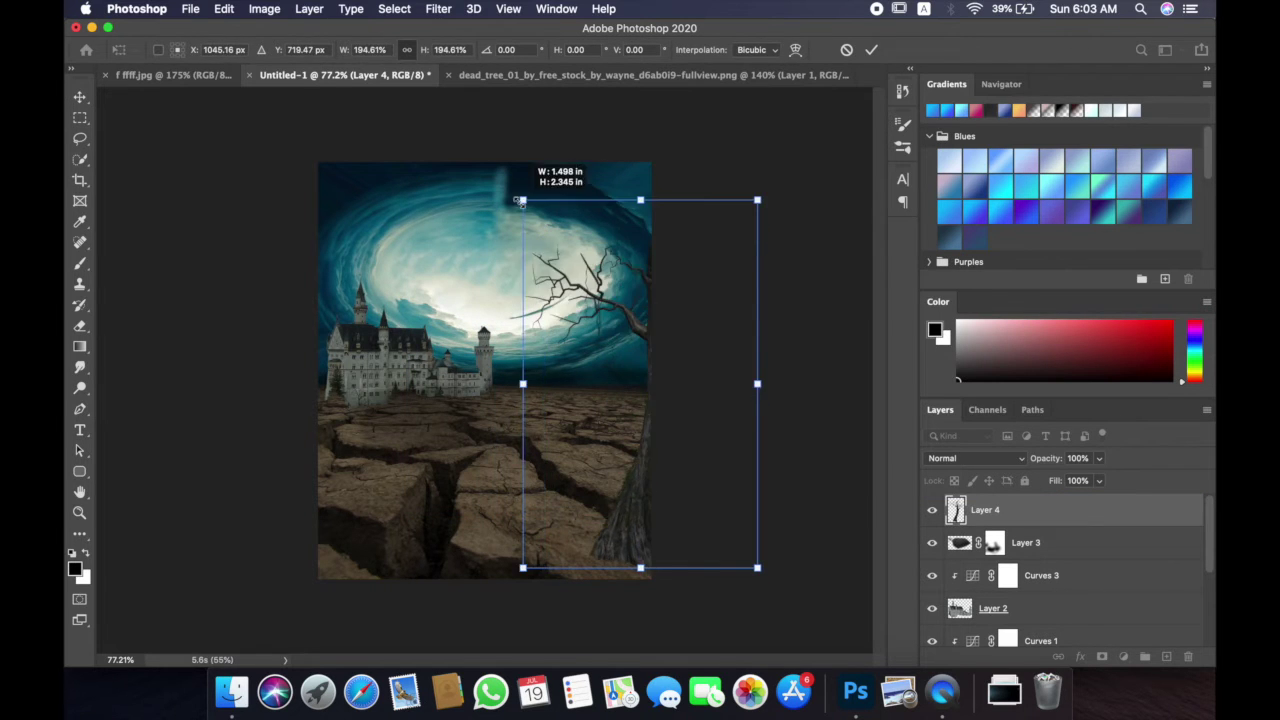
pyautogui.press('Return')
# Step: Add empty Layer 5 above the tree with the Brush tool active
pyautogui.scroll(1, 517, 204)
pyautogui.press('b')
pyautogui.click(1166, 656)
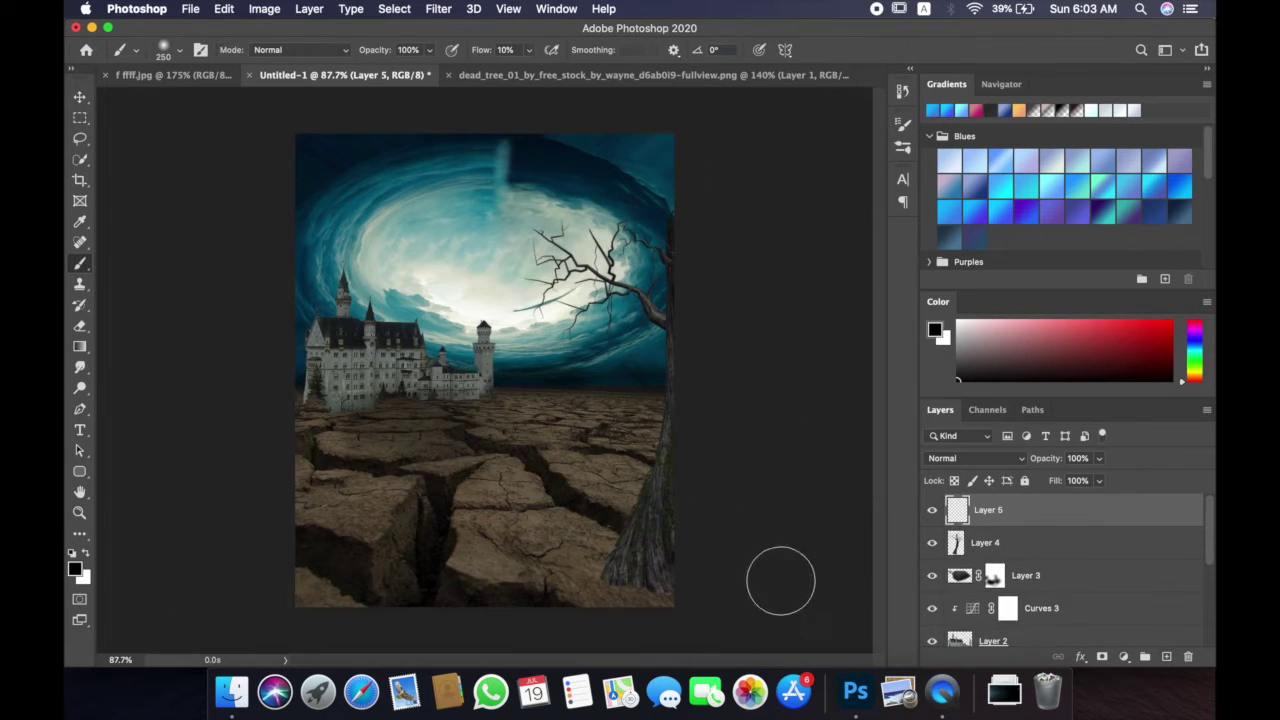
# Step: Clip a Hue/Saturation adjustment to the tree layer and darken it slightly
pyautogui.scroll(3, 663, 403)
pyautogui.click(1123, 656)
pyautogui.click(1155, 480)
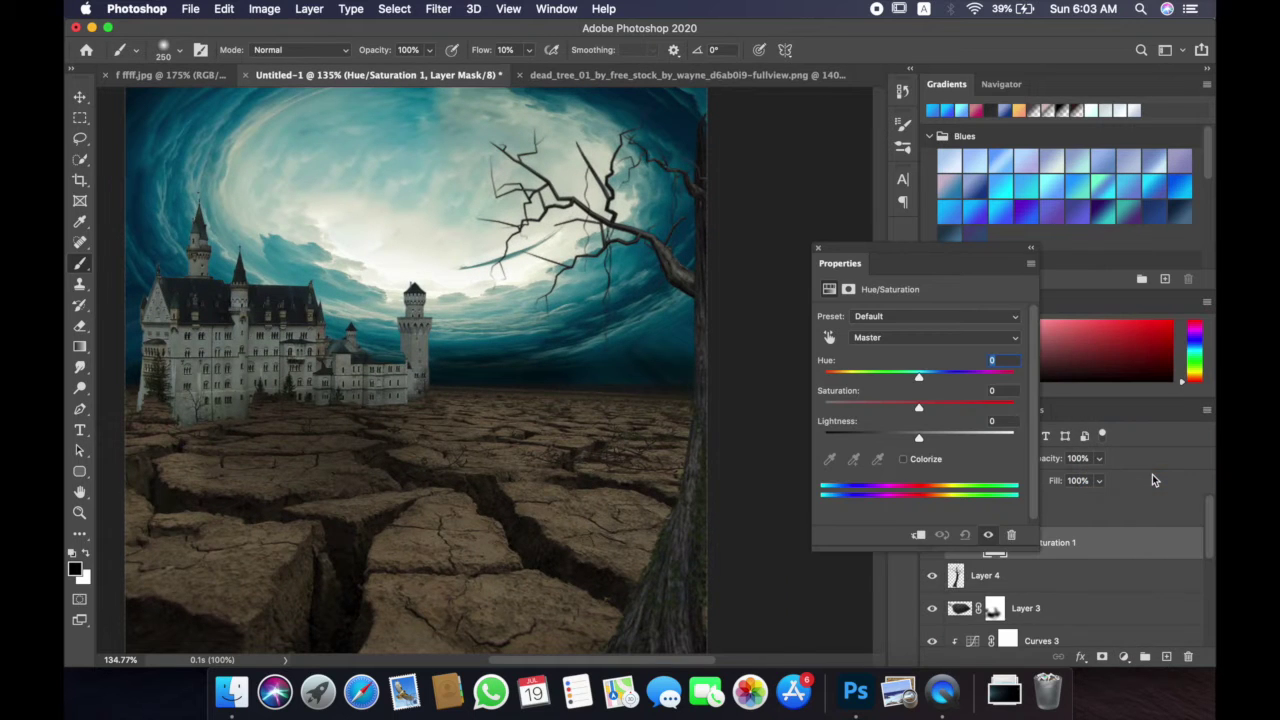
pyautogui.click(918, 535)
pyautogui.moveTo(919, 437); pyautogui.dragTo(908, 437)
pyautogui.click(818, 252)
# Step: Stretch the dead tree wider toward the right edge with Free Transform
pyautogui.scroll(-2, 634, 560)
pyautogui.scroll(1, 709, 404)
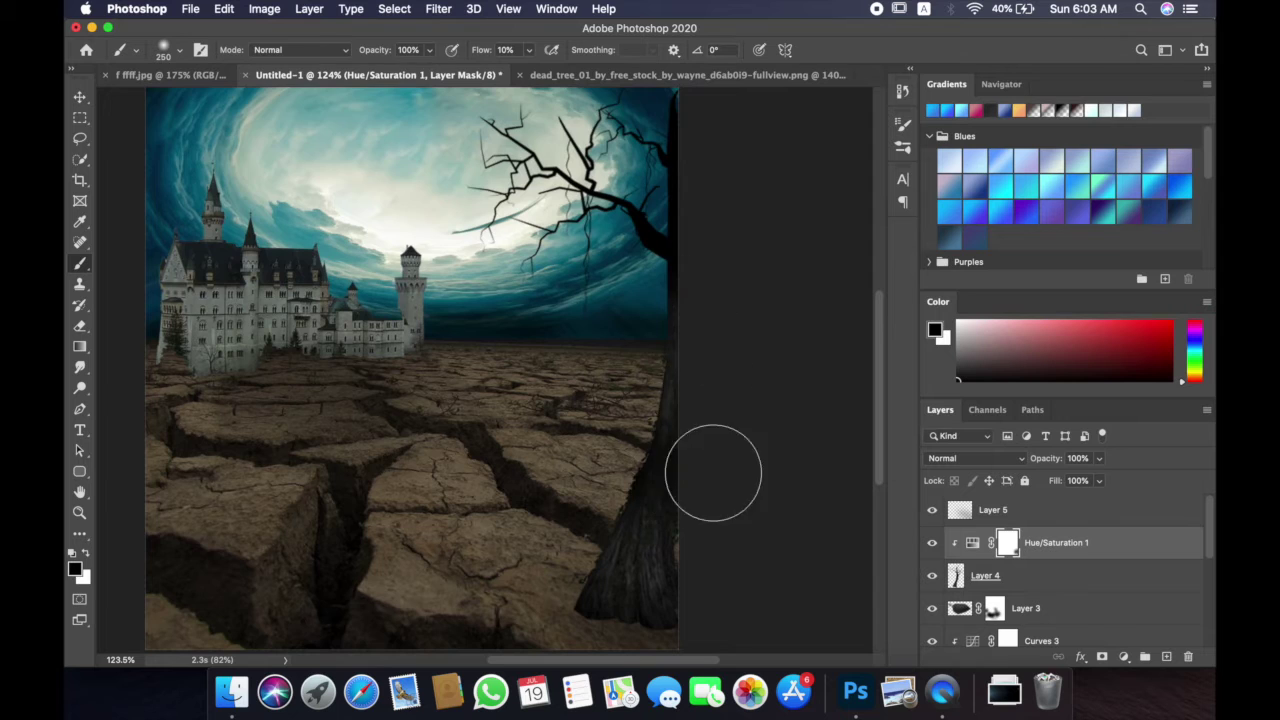
pyautogui.scroll(2, 709, 404)
pyautogui.press('[')
pyautogui.press('[')
pyautogui.press('[')
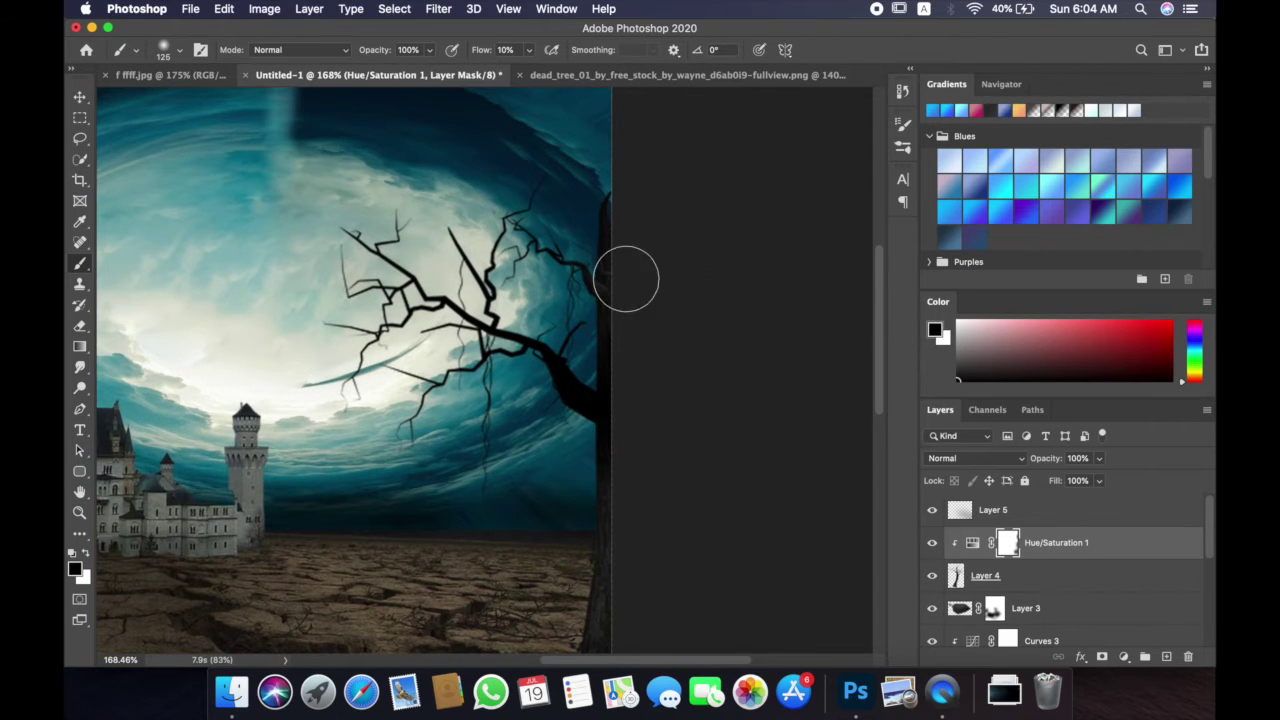
pyautogui.scroll(-3, 626, 517)
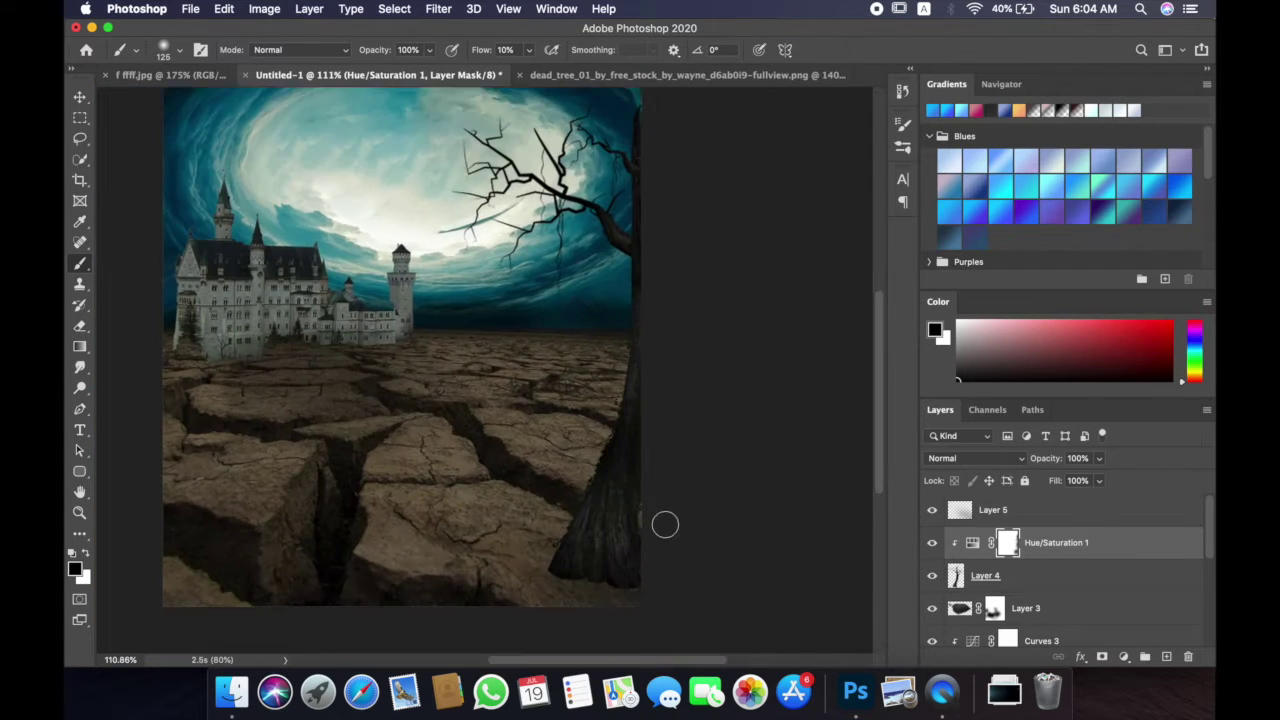
pyautogui.press('super+t')
pyautogui.moveTo(772, 299); pyautogui.dragTo(777, 299)
pyautogui.press('Return')
# Step: Select Layer 2 copy, the cracked ground, with the Move tool
pyautogui.scroll(2, 720, 229)
pyautogui.scroll(2, 622, 469)
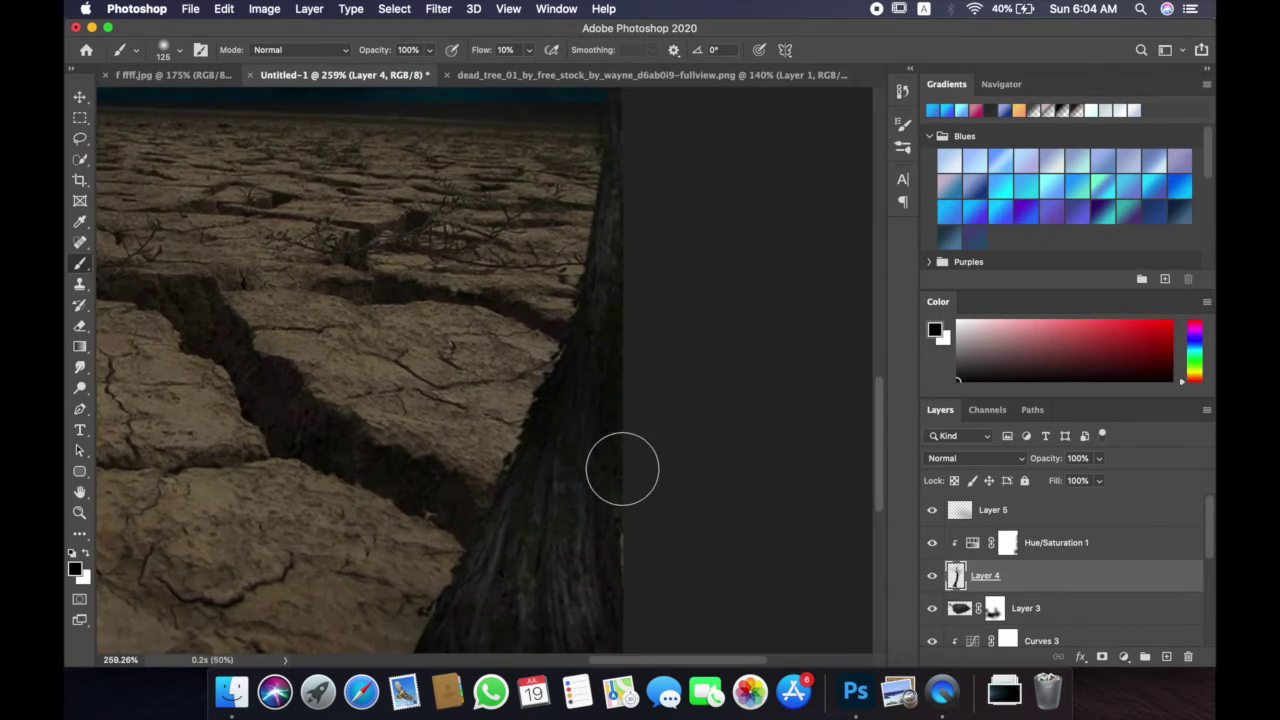
pyautogui.scroll(-2, 622, 469)
pyautogui.hotkey('alt', ']')
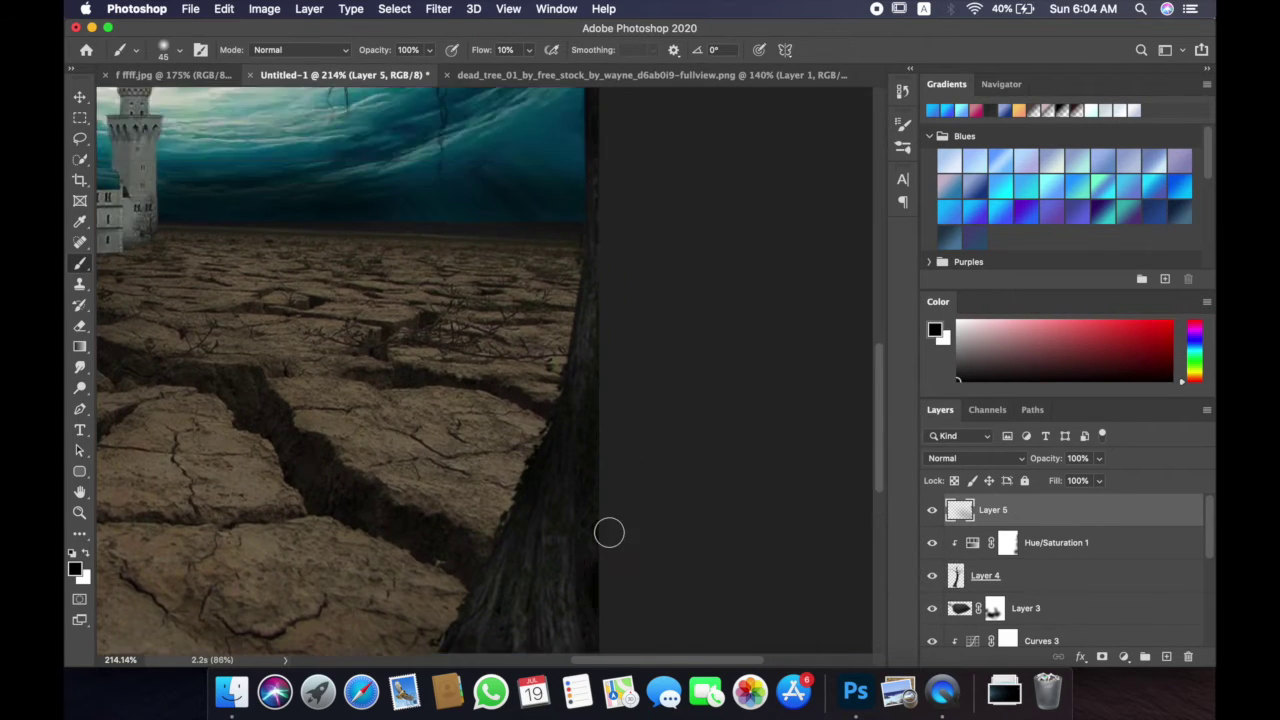
pyautogui.scroll(-5, 606, 534)
pyautogui.press('v')
pyautogui.scroll(1, 608, 534)
pyautogui.scroll(-5, 1127, 607)
pyautogui.click(1100, 531)
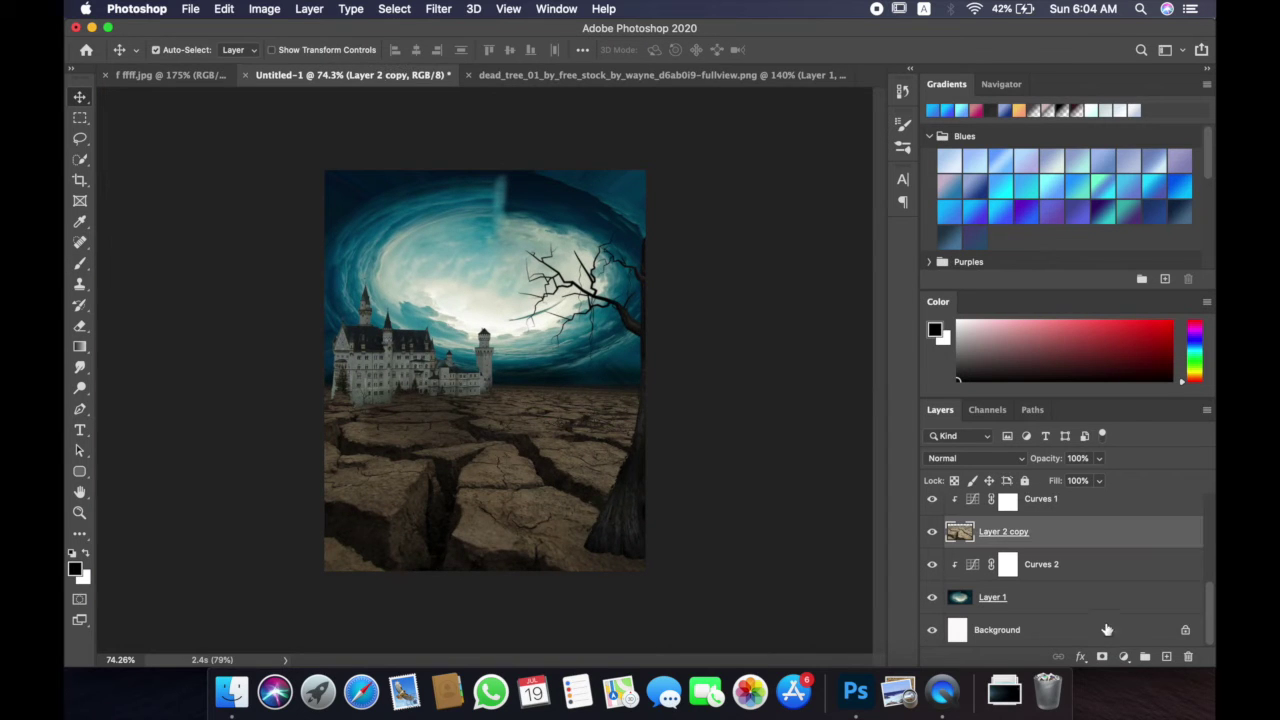
# Step: Clip a Color Balance adjustment to the cracked ground, shifted to Cyan -17
pyautogui.click(1123, 656)
pyautogui.click(1100, 492)
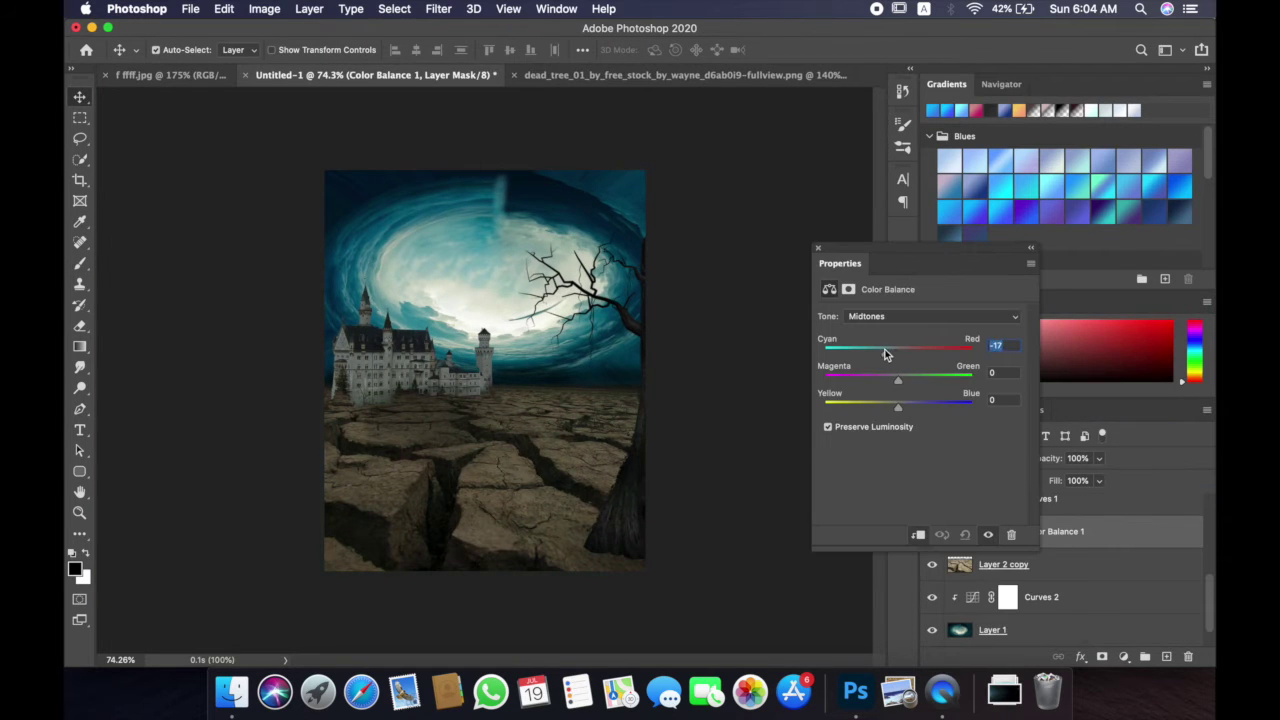
pyautogui.click(817, 247)
pyautogui.scroll(3, 1060, 590)
# Step: Clip a second Color Balance to the castle layer with Cyan -16 and Blue +20
pyautogui.click(1020, 574)
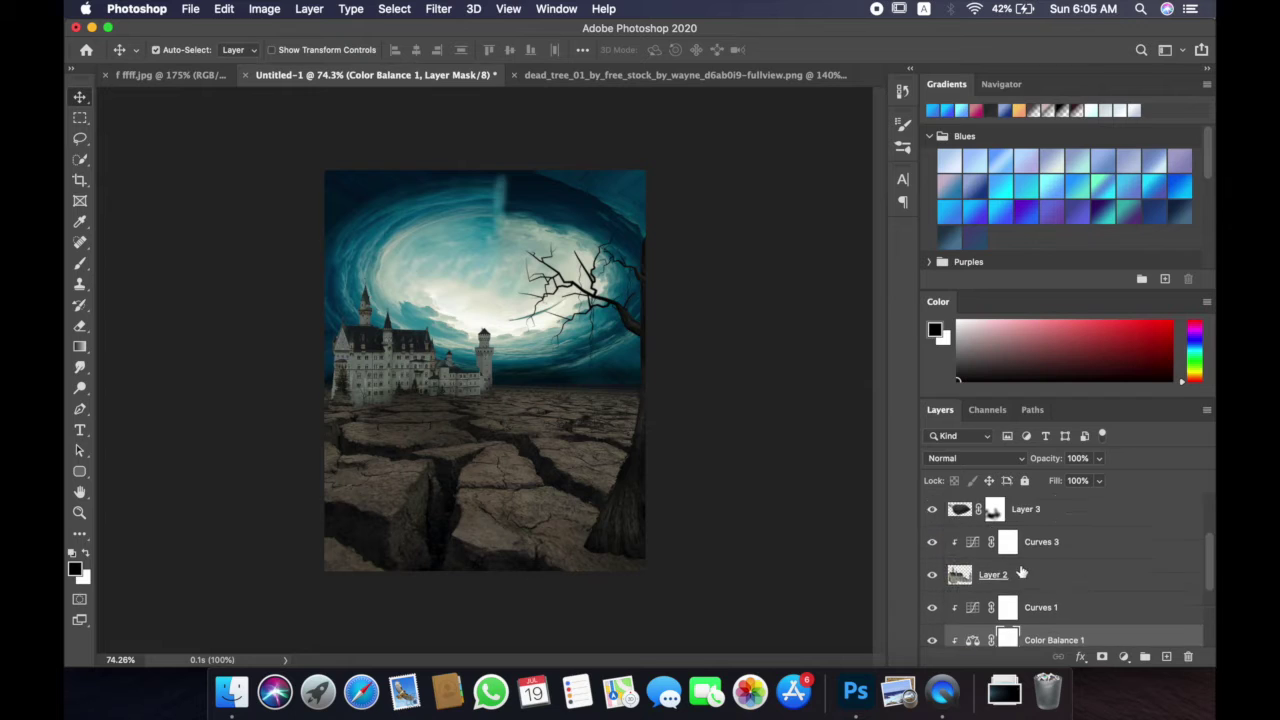
pyautogui.click(1123, 656)
pyautogui.click(1130, 493)
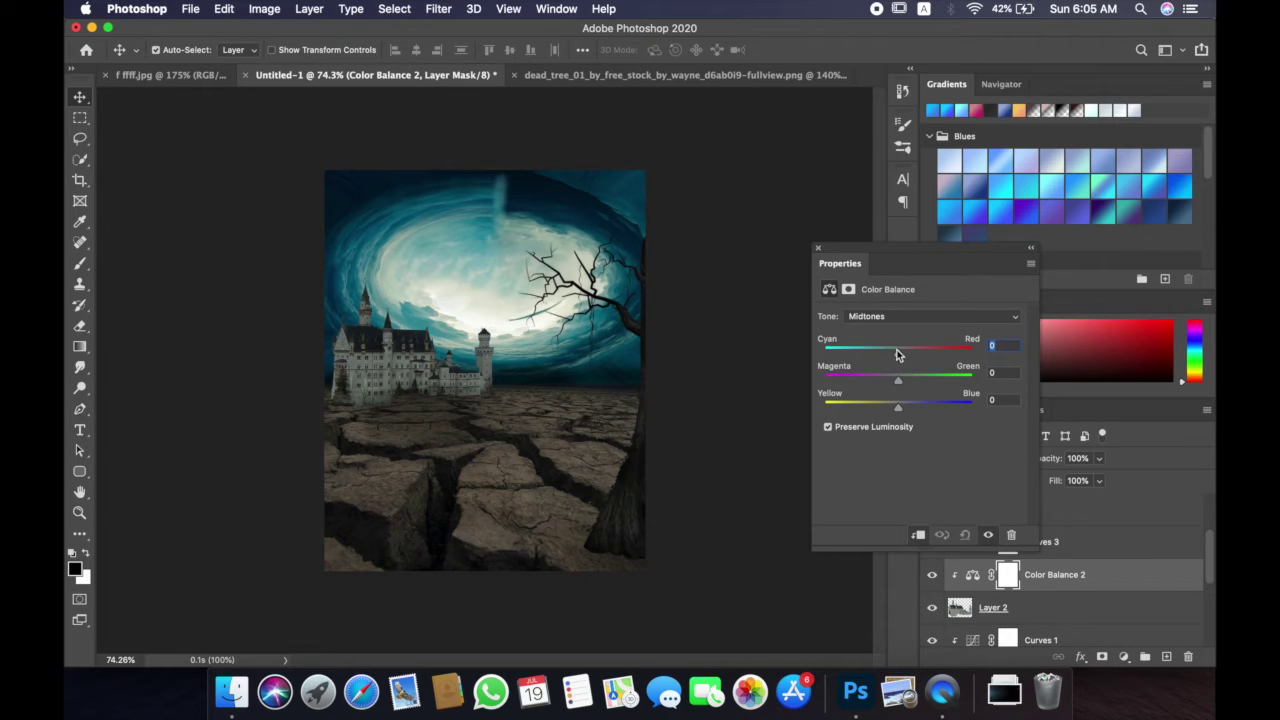
pyautogui.click(817, 247)
pyautogui.scroll(-5, 1089, 597)
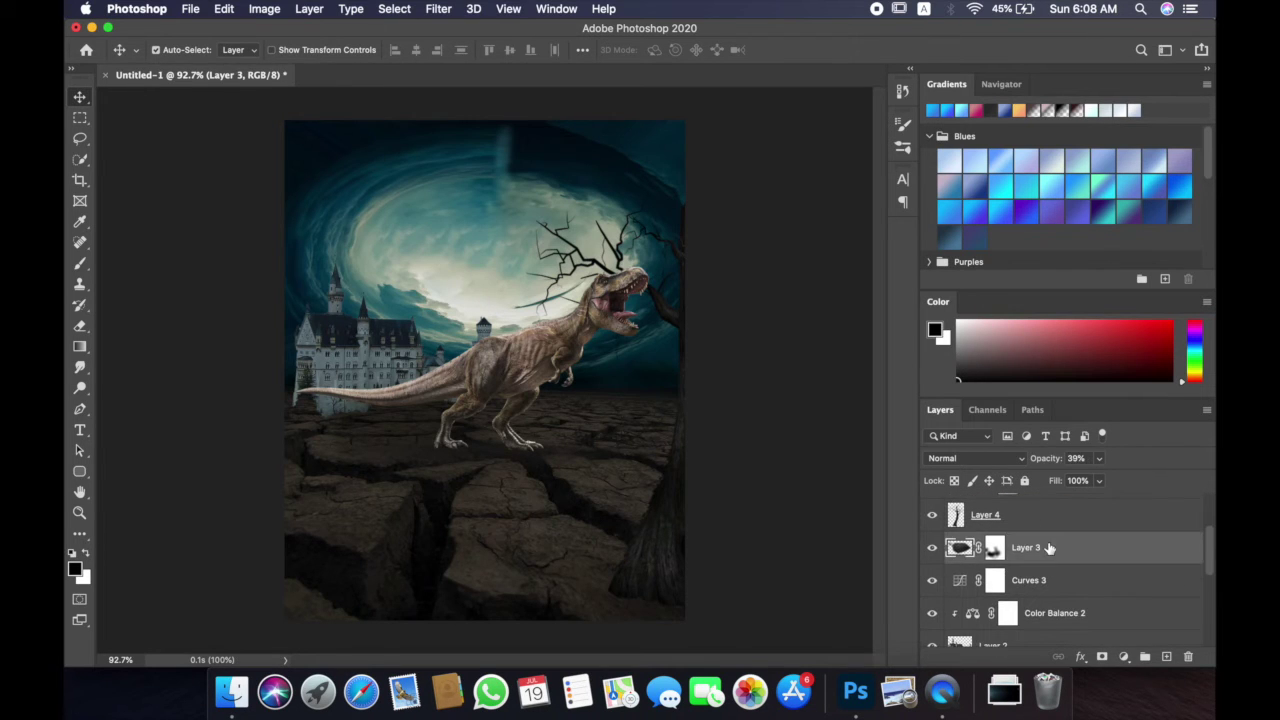
# Step: Place the T-rex image, flipped horizontally and scaled down to the right
pyautogui.rightClick(1056, 548)
pyautogui.click(902, 560)
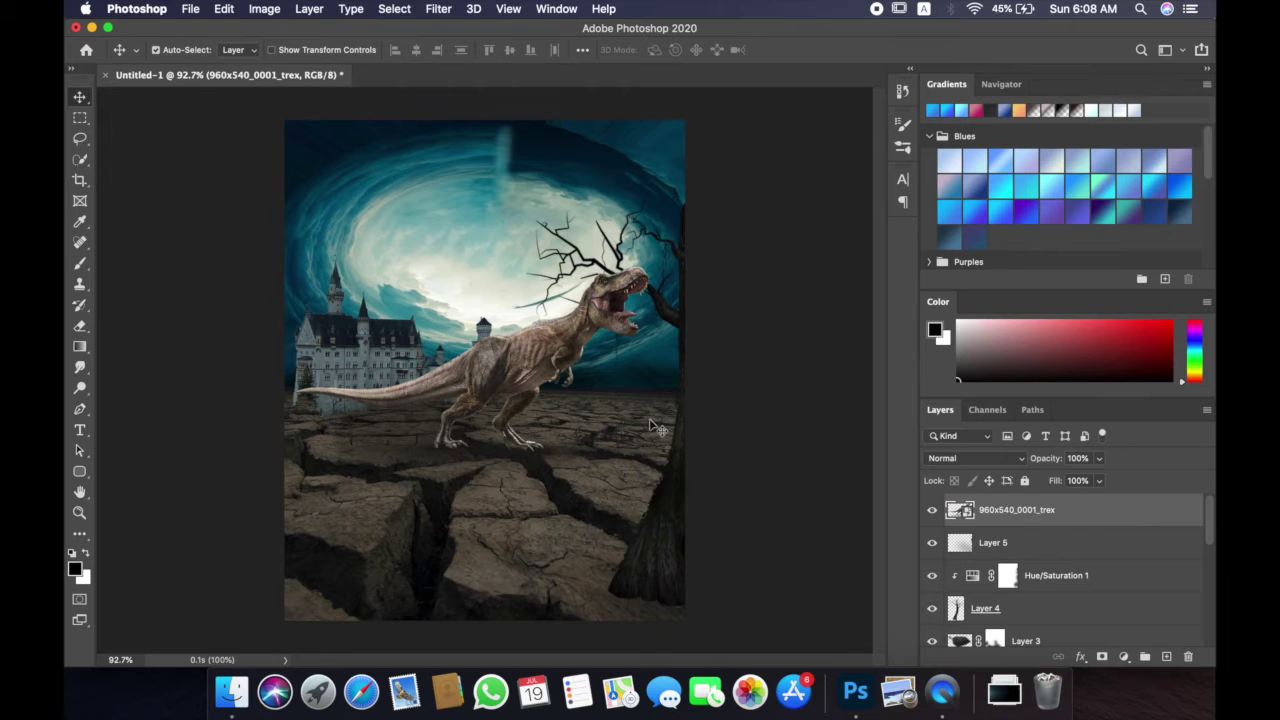
pyautogui.rightClick(500, 342)
pyautogui.click(586, 586)
pyautogui.moveTo(285, 258)
pyautogui.mouseDown()
pyautogui.moveTo(420, 255)
pyautogui.moveTo(460, 275)
pyautogui.mouseUp()
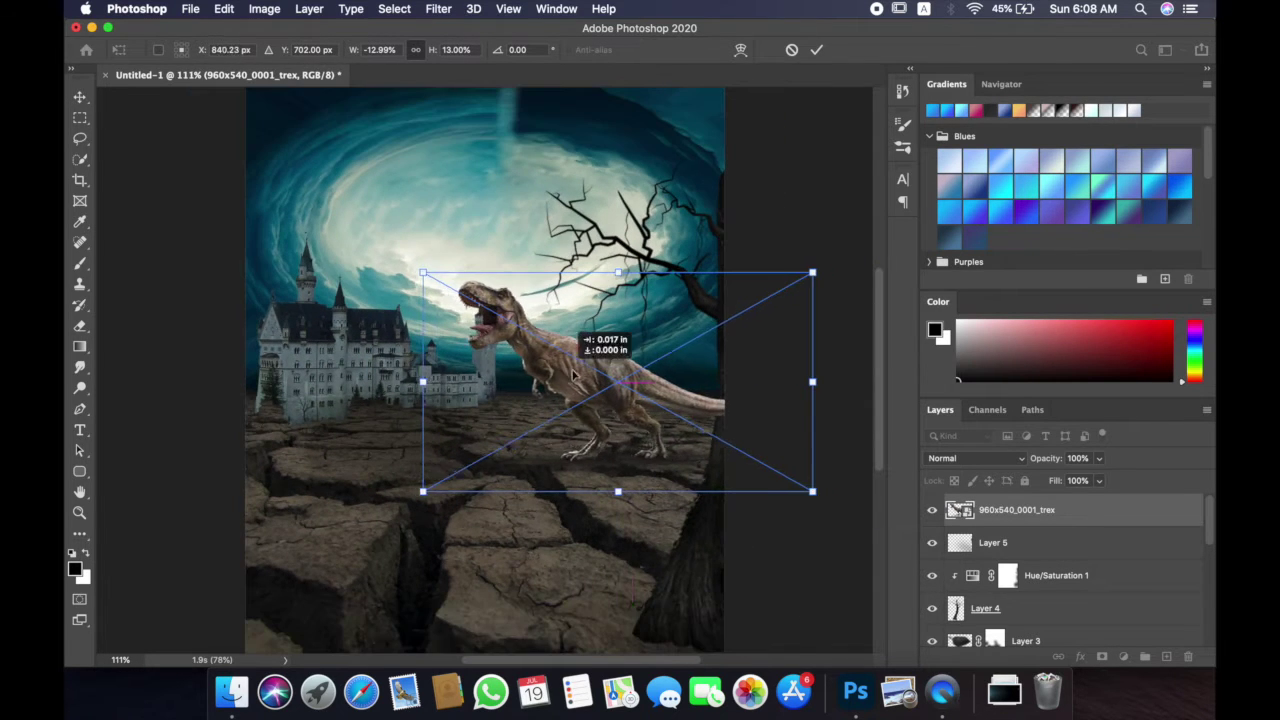
pyautogui.press('Return')
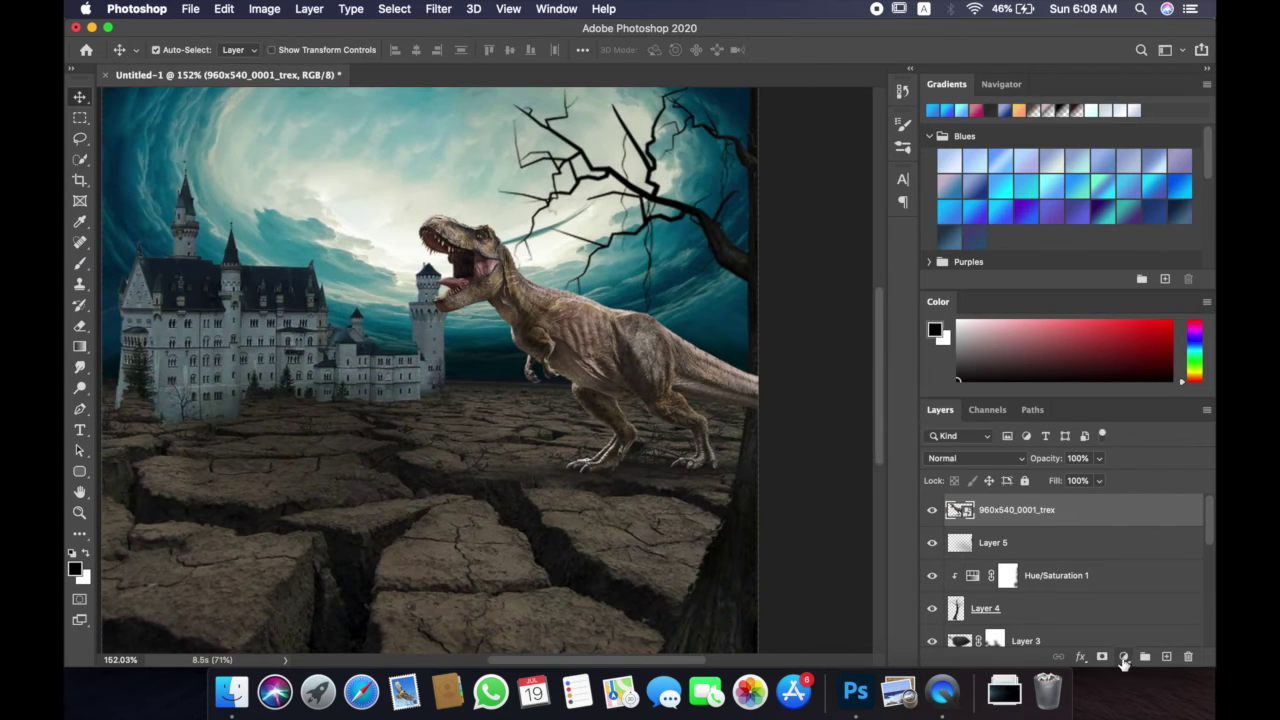
# Step: Darken the T-rex with a clipped Curves adjustment, lowering the top point
pyautogui.click(1123, 660)
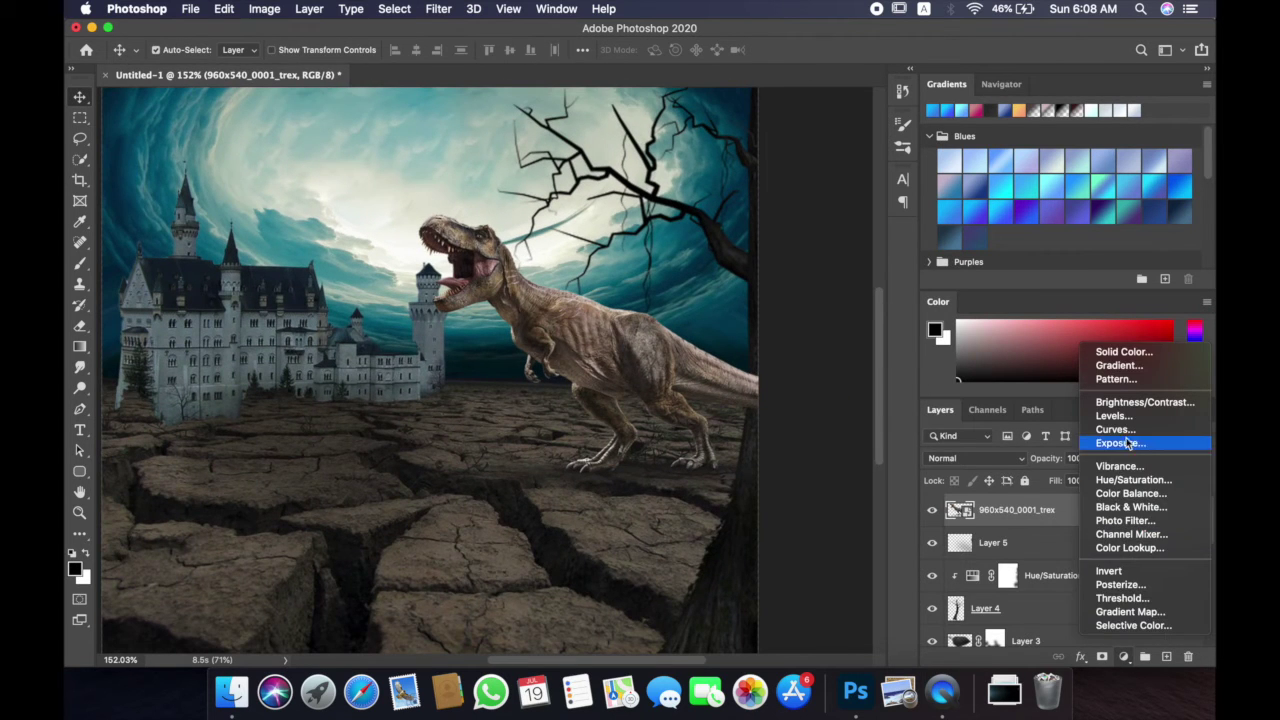
pyautogui.click(1105, 438)
pyautogui.moveTo(1013, 357); pyautogui.dragTo(1029, 391)
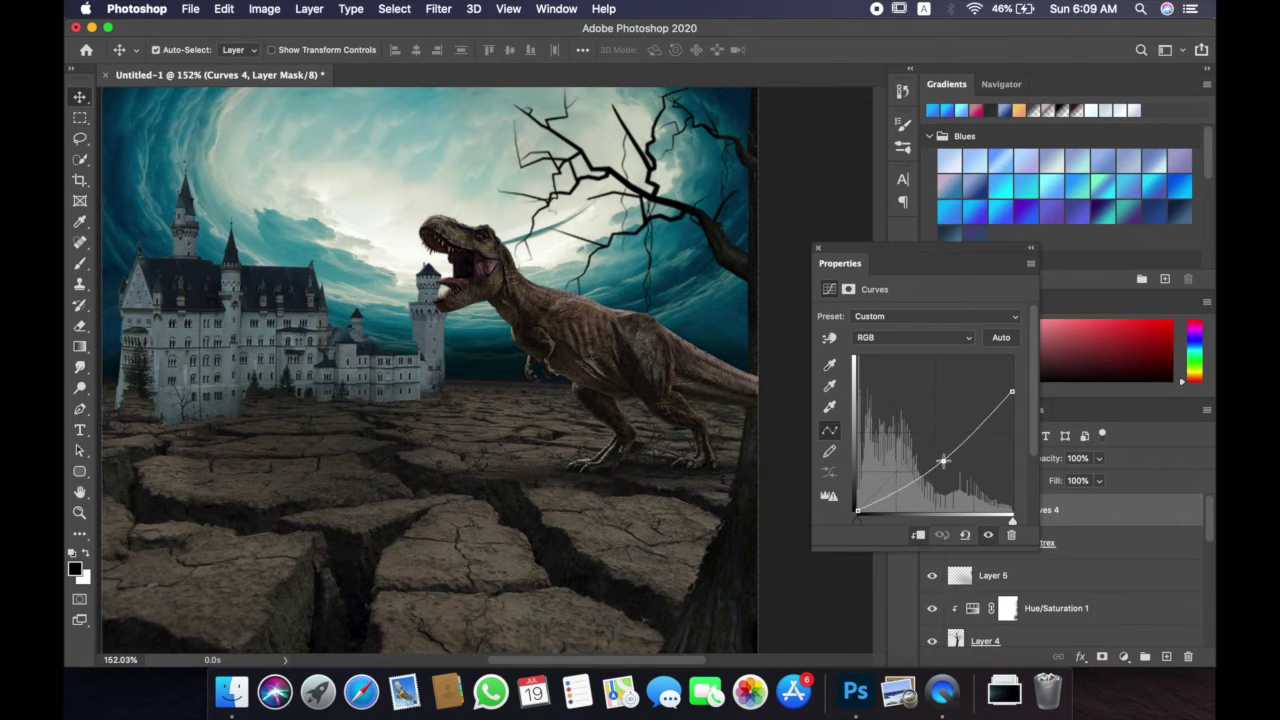
pyautogui.scroll(5, 731, 377)
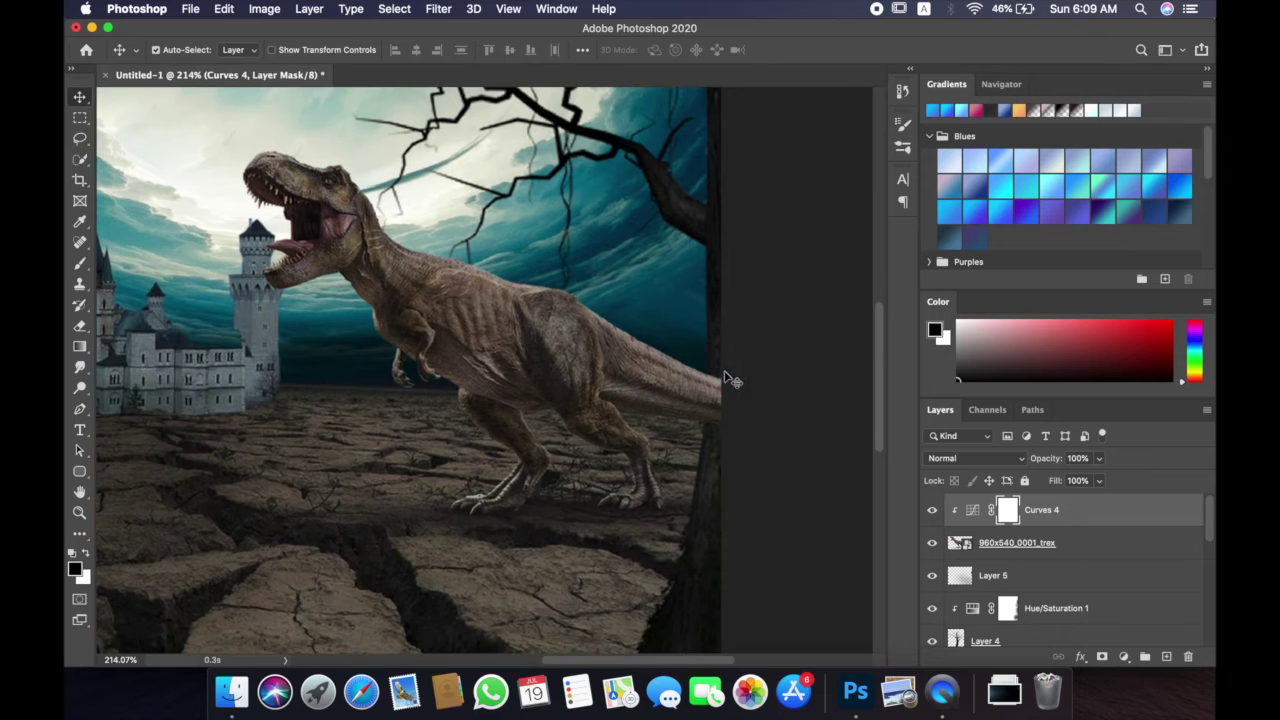
# Step: Try a brightening Exposure adjustment on the T-rex, then delete it
pyautogui.press('b')
pyautogui.click(1040, 543)
pyautogui.click(1123, 656)
pyautogui.click(1120, 468)
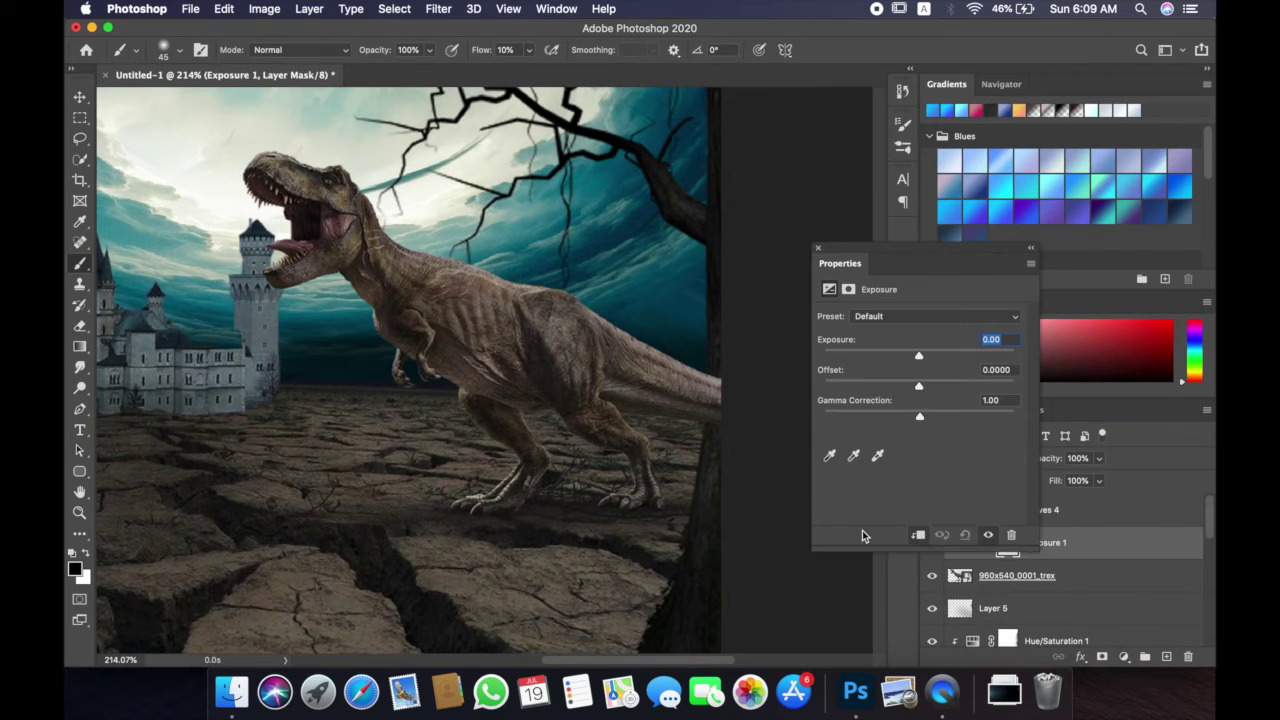
pyautogui.moveTo(946, 358); pyautogui.dragTo(954, 358)
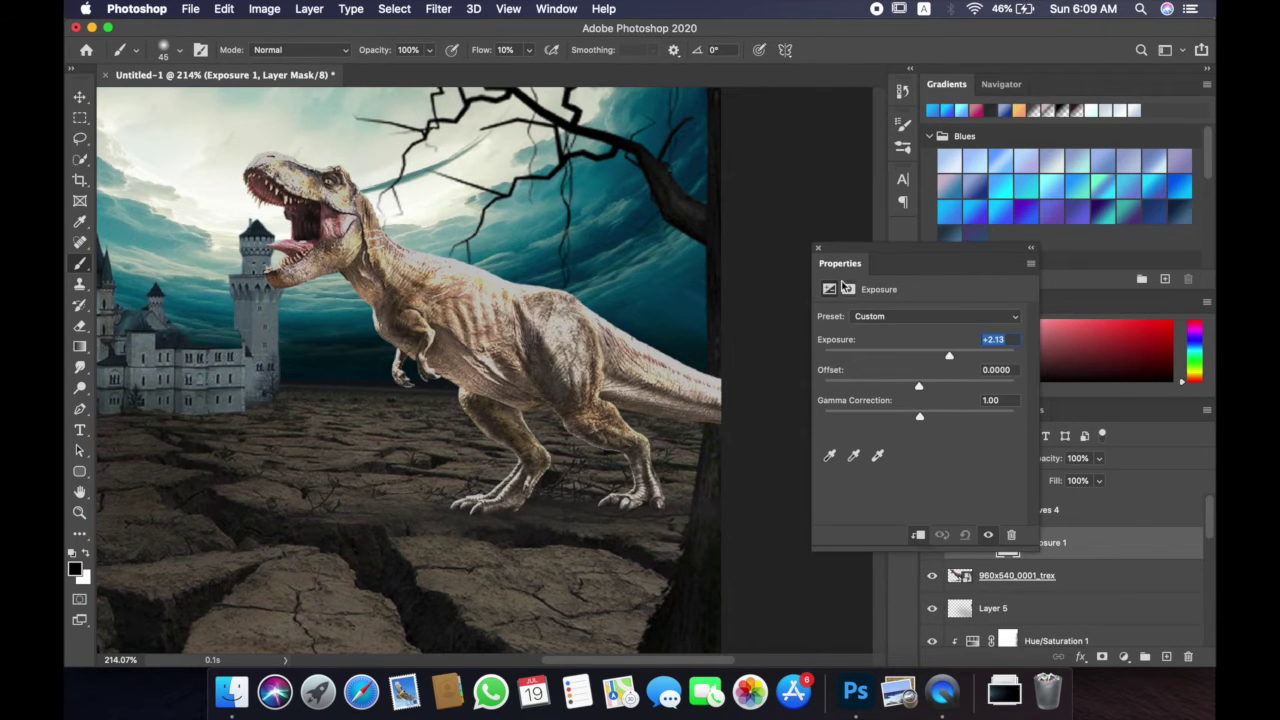
pyautogui.click(818, 247)
pyautogui.press('super+i')
pyautogui.scroll(2, 745, 375)
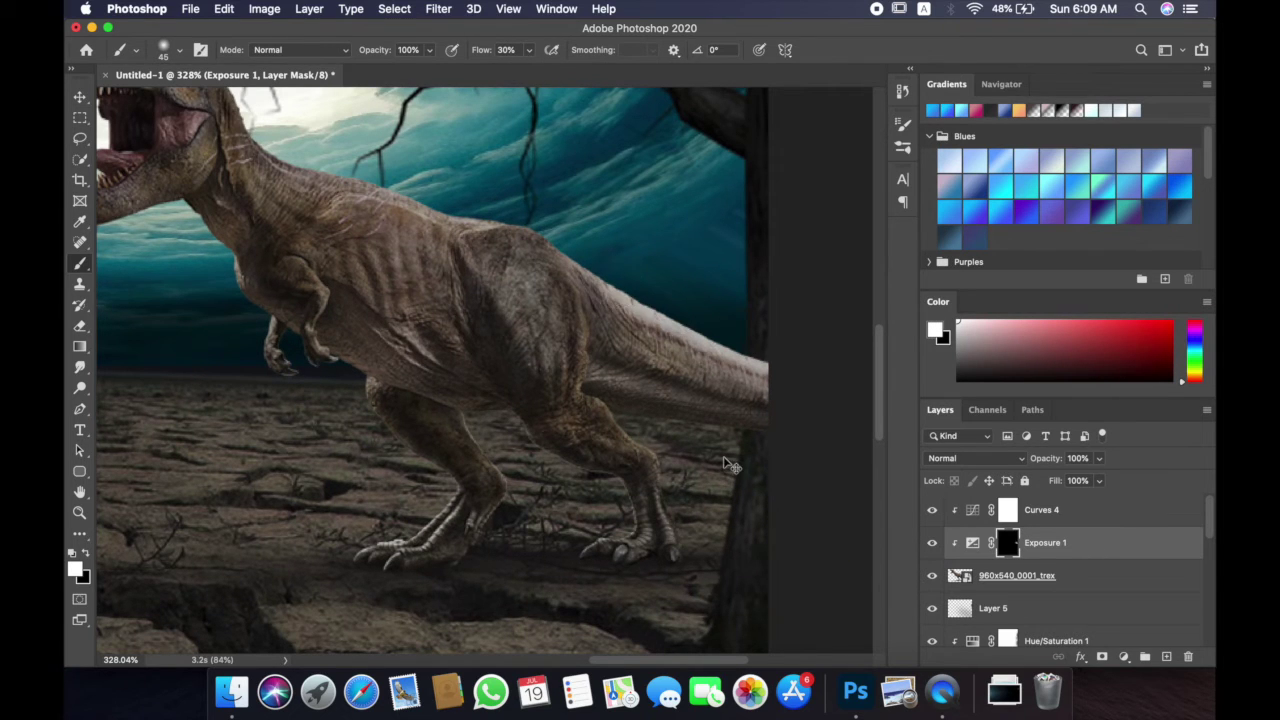
pyautogui.press('Delete')
# Step: Create new empty Layer 6 and add a layer mask to the T-rex layer
pyautogui.hotkey('ctrl', 'shift', 'alt', 'n')
pyautogui.press('x')
pyautogui.scroll(-3, 760, 350)
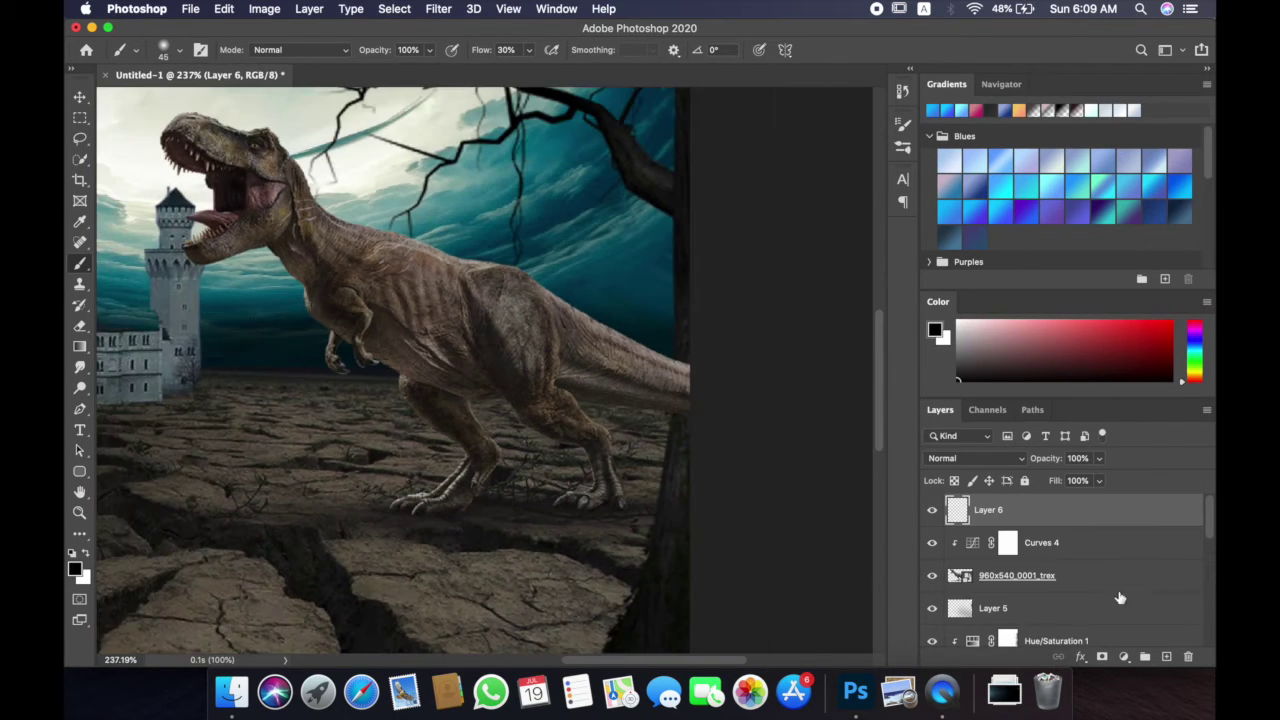
pyautogui.click(1010, 576)
pyautogui.click(1101, 657)
# Step: Paint the T-rex mask with a smaller brush so the tail meets the tree trunk cleanly
pyautogui.scroll(2, 702, 340)
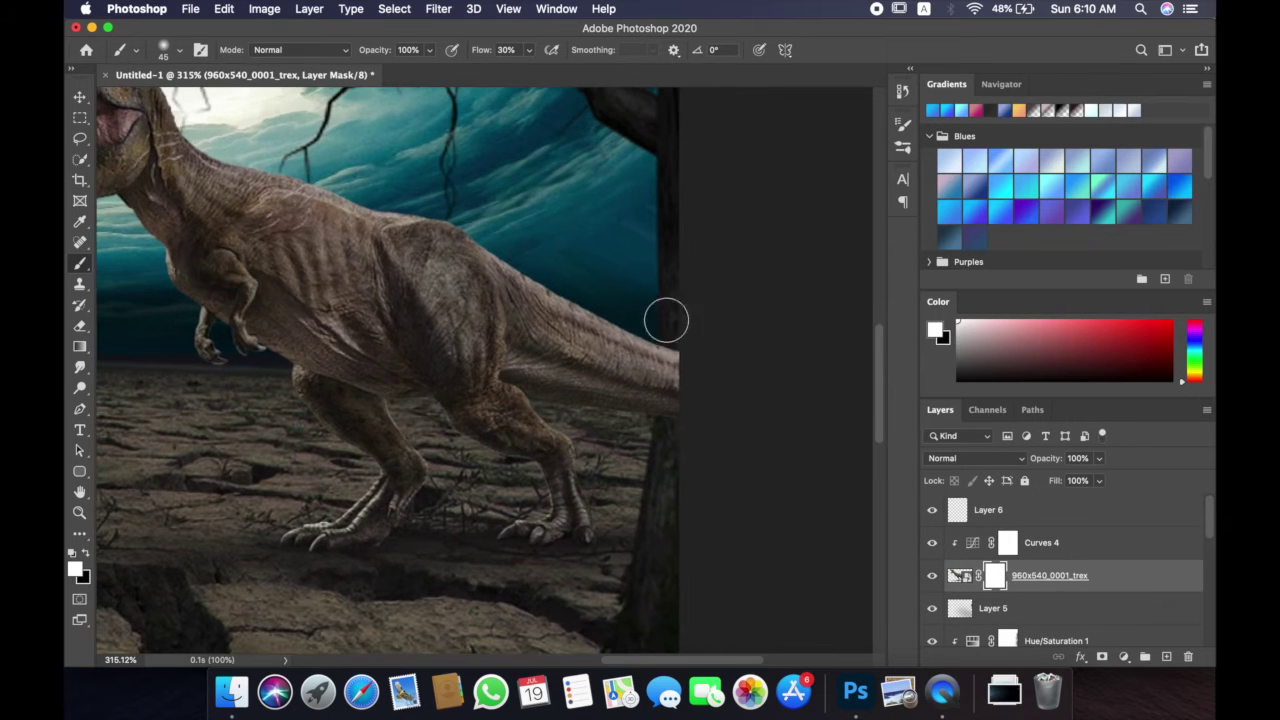
pyautogui.scroll(-3, 687, 356)
pyautogui.scroll(3, 655, 346)
pyautogui.press('x')
pyautogui.scroll(-1, 660, 365)
pyautogui.scroll(1, 690, 400)
pyautogui.scroll(1, 700, 430)
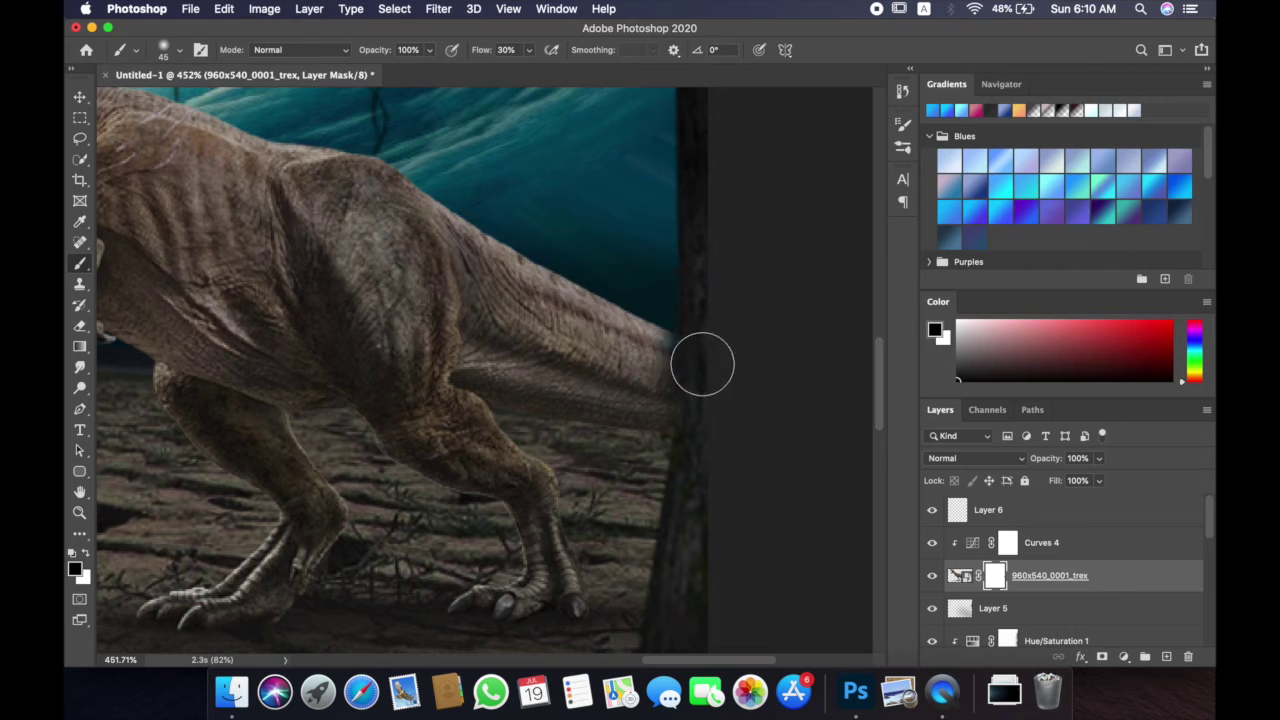
pyautogui.hotkey('alt', 'BackSpace')
pyautogui.press('super+z')
pyautogui.press('[')
pyautogui.press('[')
pyautogui.press('x')
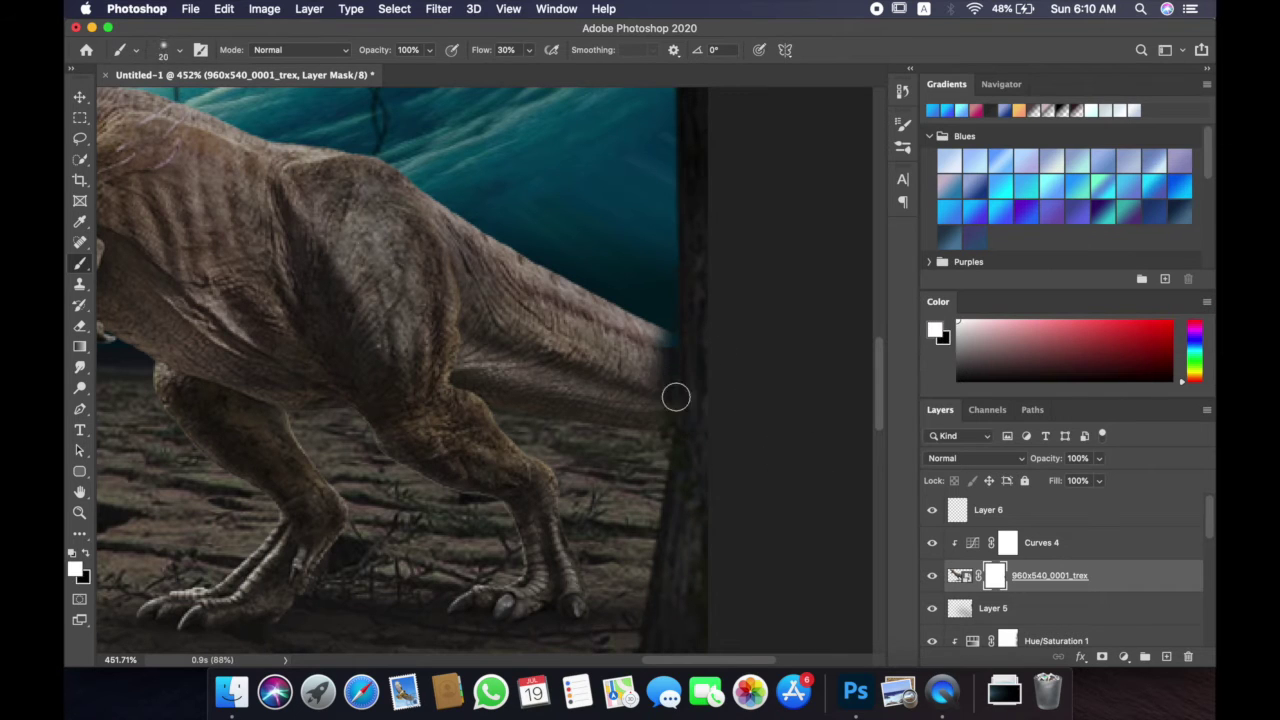
pyautogui.press('x')
# Step: Set white as painting colour and select the empty Layer 6 on top
pyautogui.press('x')
pyautogui.moveTo(703, 406)
pyautogui.mouseDown()
pyautogui.moveTo(660, 374)
pyautogui.moveTo(688, 332)
pyautogui.mouseUp()
pyautogui.press('x')
pyautogui.scroll(1, 689, 346)
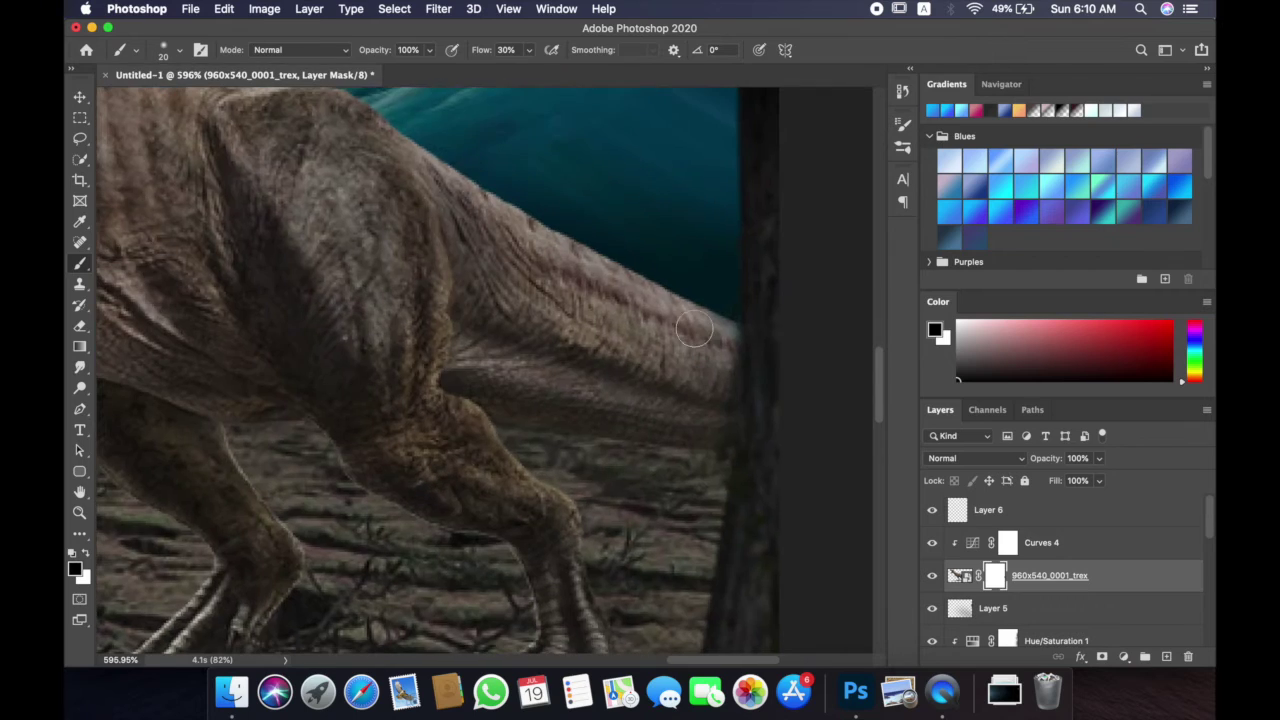
pyautogui.press('x')
pyautogui.scroll(-5, 721, 325)
pyautogui.scroll(2, 720, 325)
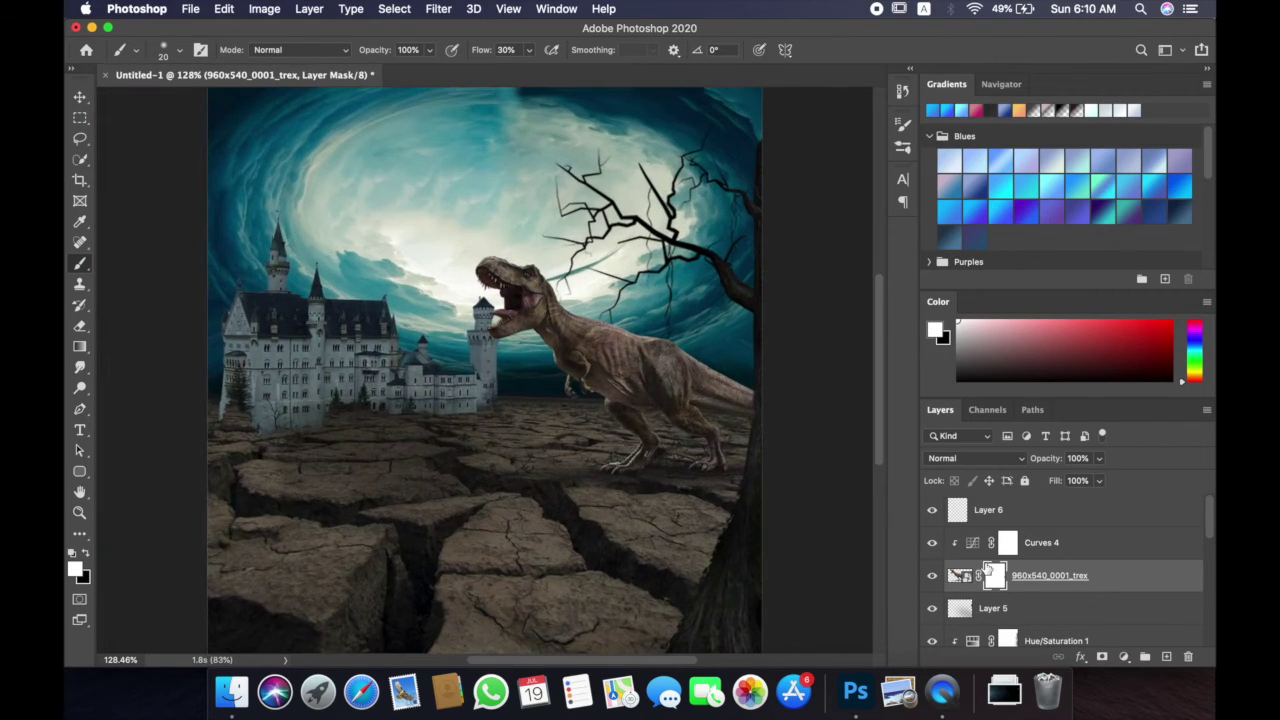
pyautogui.hotkey('alt', ']')
pyautogui.scroll(-2, 688, 466)
pyautogui.scroll(2, 688, 466)
pyautogui.hotkey('alt', ']')
pyautogui.scroll(2, 773, 457)
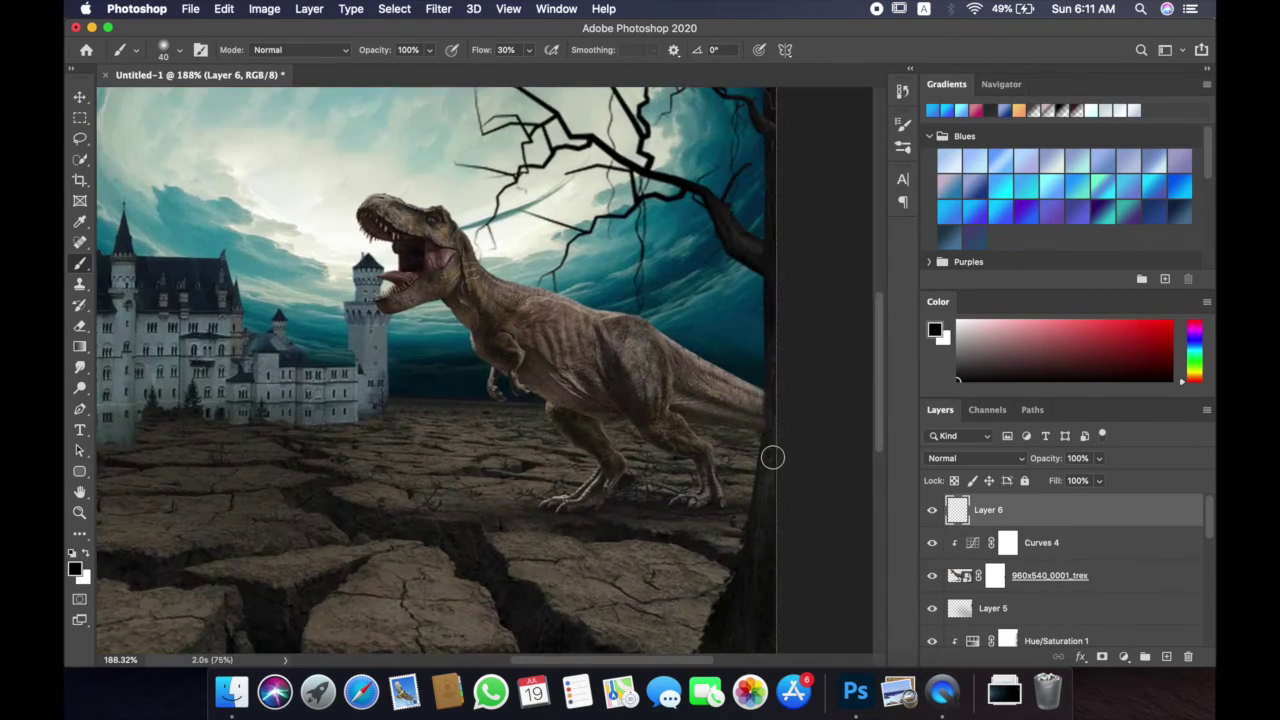
# Step: Paint a soft white rim light along the T-rex's tail, back, thigh and leg on Layer 6
pyautogui.scroll(1, 773, 457)
pyautogui.scroll(1, 728, 386)
pyautogui.moveTo(747, 378)
pyautogui.mouseDown()
pyautogui.moveTo(550, 265)
pyautogui.moveTo(478, 245)
pyautogui.mouseUp()
pyautogui.press('super+z')
pyautogui.press('super+z')
pyautogui.press('super+z')
pyautogui.press('super+z')
pyautogui.press('[')
pyautogui.moveTo(755, 382)
pyautogui.mouseDown()
pyautogui.moveTo(594, 286)
pyautogui.moveTo(345, 212)
pyautogui.mouseUp()
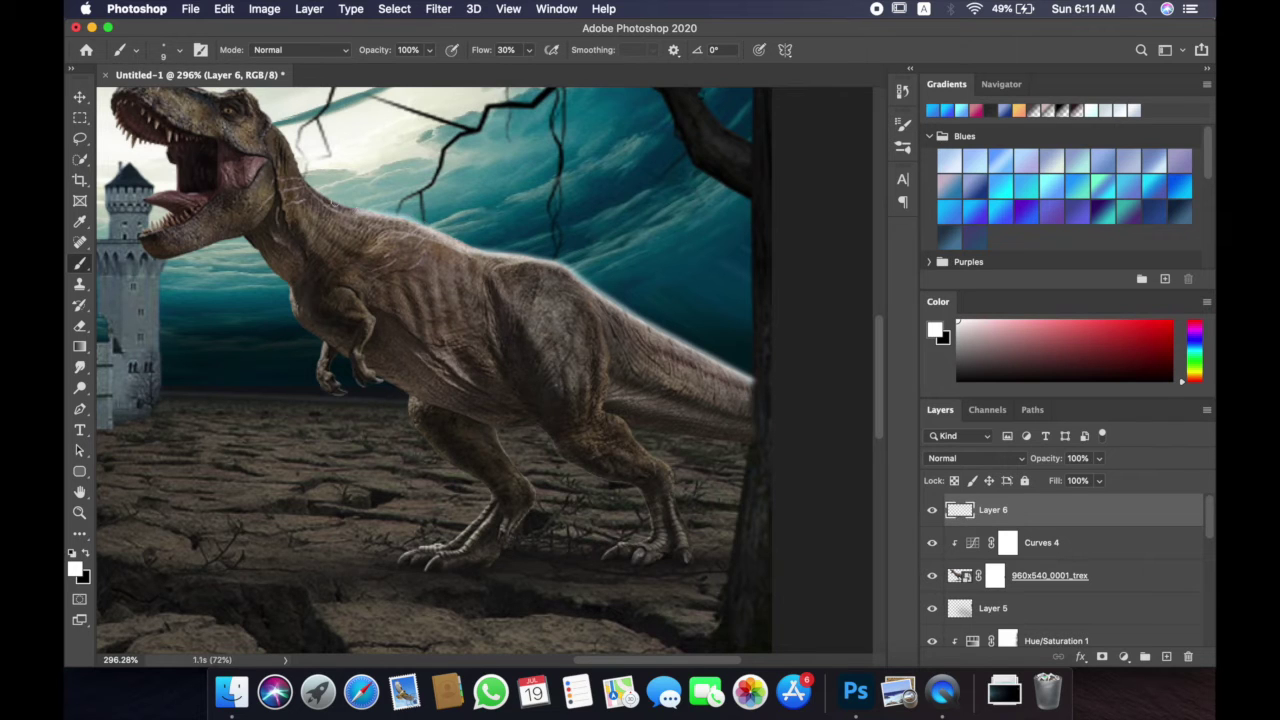
pyautogui.scroll(2, 680, 411)
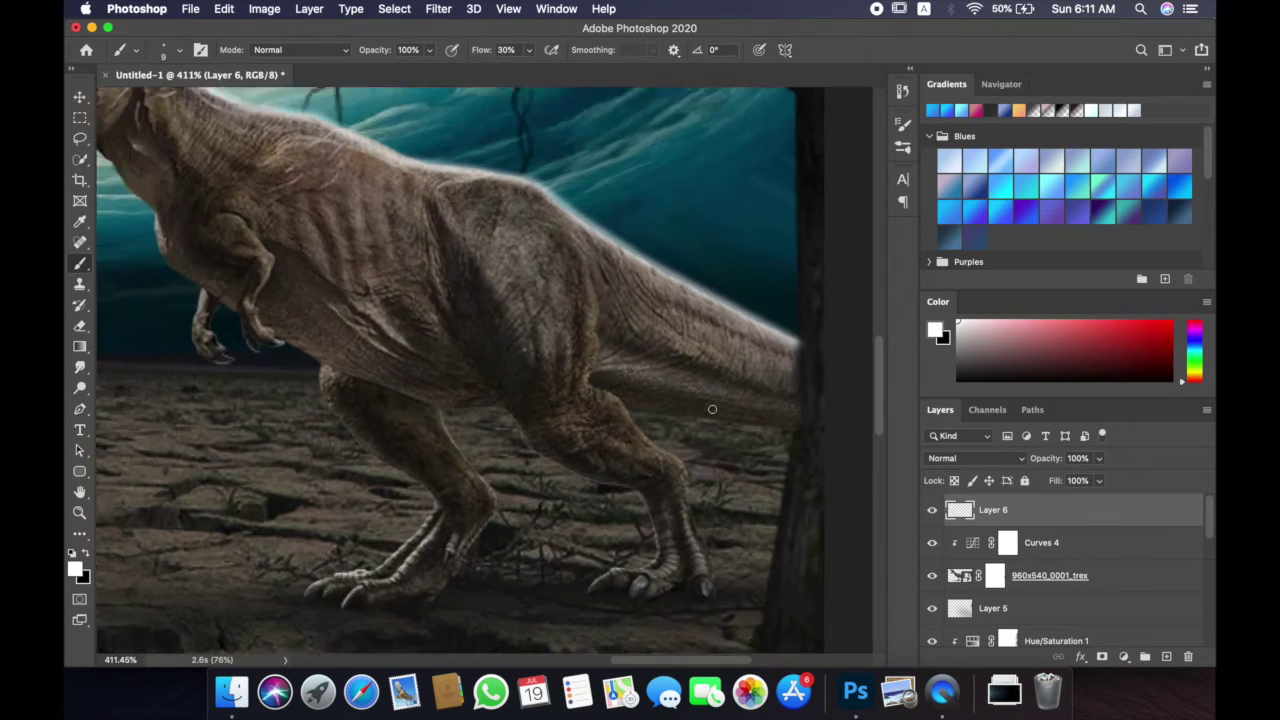
pyautogui.scroll(1, 680, 411)
pyautogui.moveTo(520, 354)
pyautogui.mouseDown()
pyautogui.moveTo(601, 426)
pyautogui.moveTo(639, 538)
pyautogui.mouseUp()
pyautogui.moveTo(430, 475)
pyautogui.mouseDown()
pyautogui.moveTo(387, 537)
pyautogui.moveTo(389, 566)
pyautogui.mouseUp()
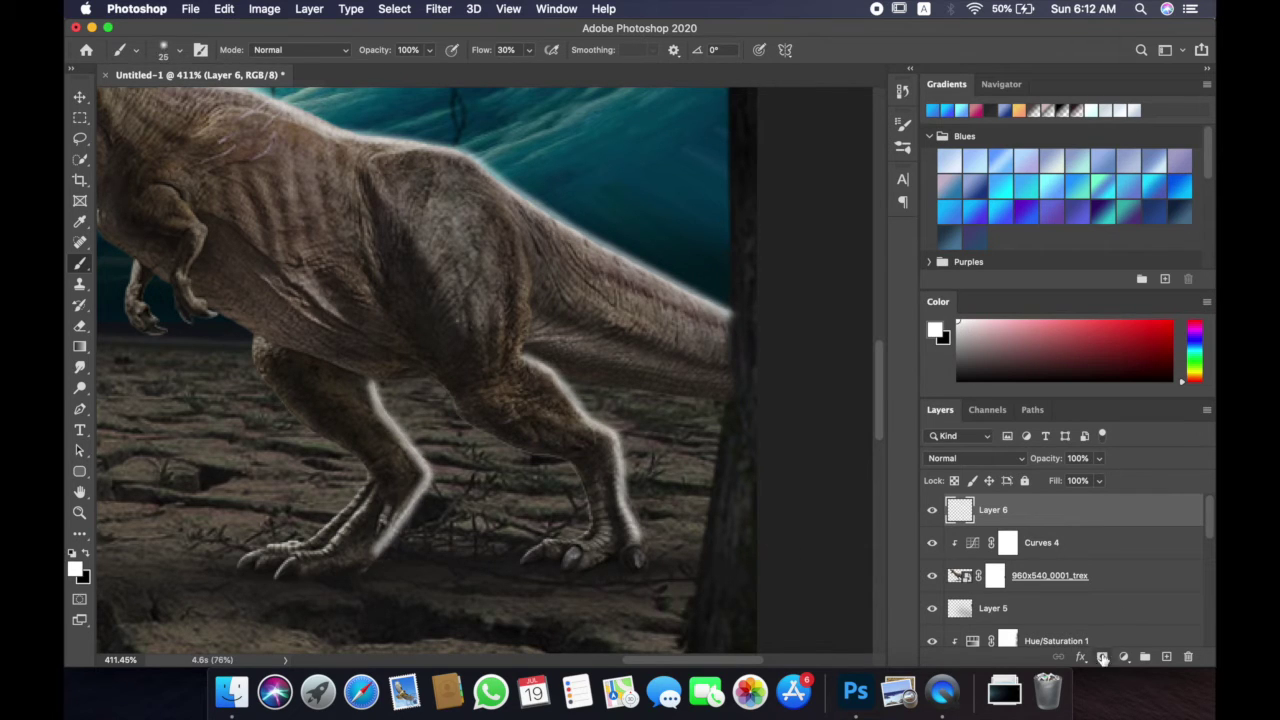
# Step: Mask the glow off the leg's front and back edges, then fit the scene in view
pyautogui.click(1104, 657)
pyautogui.press('x')
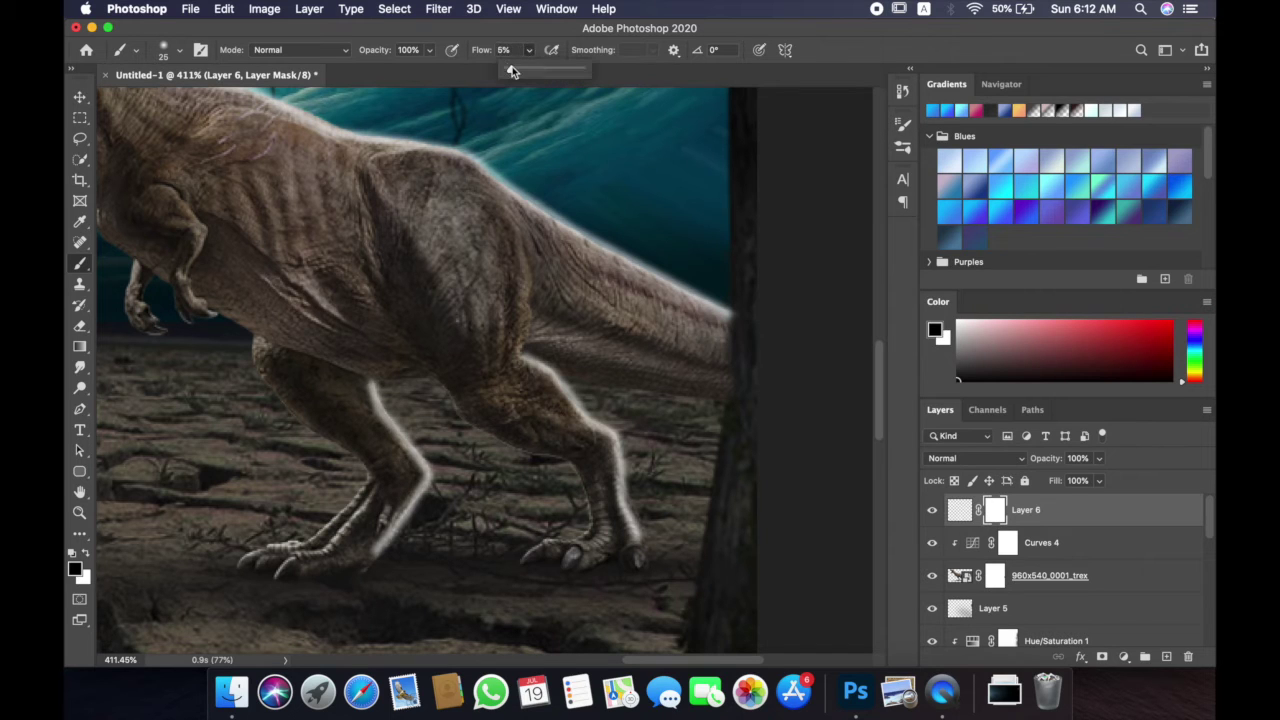
pyautogui.moveTo(369, 392)
pyautogui.mouseDown()
pyautogui.moveTo(410, 500)
pyautogui.moveTo(389, 566)
pyautogui.mouseUp()
pyautogui.moveTo(635, 537)
pyautogui.mouseDown()
pyautogui.moveTo(590, 430)
pyautogui.moveTo(512, 355)
pyautogui.mouseUp()
pyautogui.moveTo(131, 194); pyautogui.dragTo(361, 344)
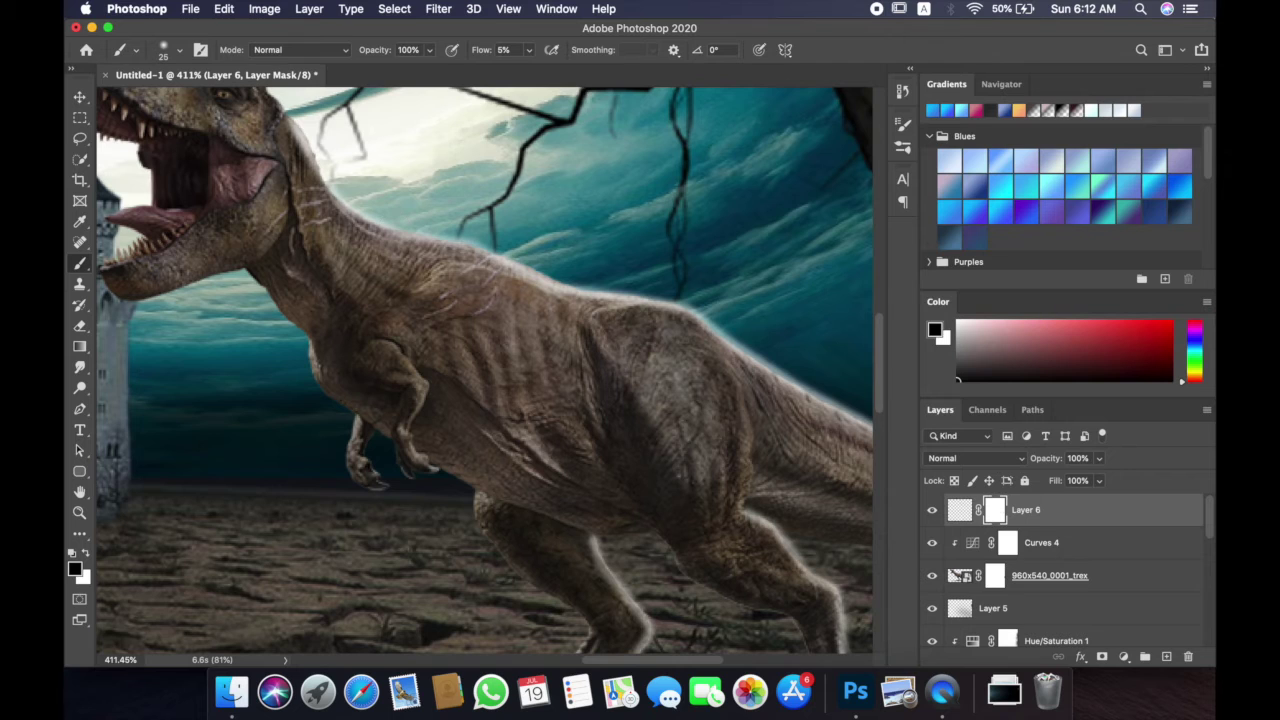
pyautogui.hotkey('ctrl', '0')
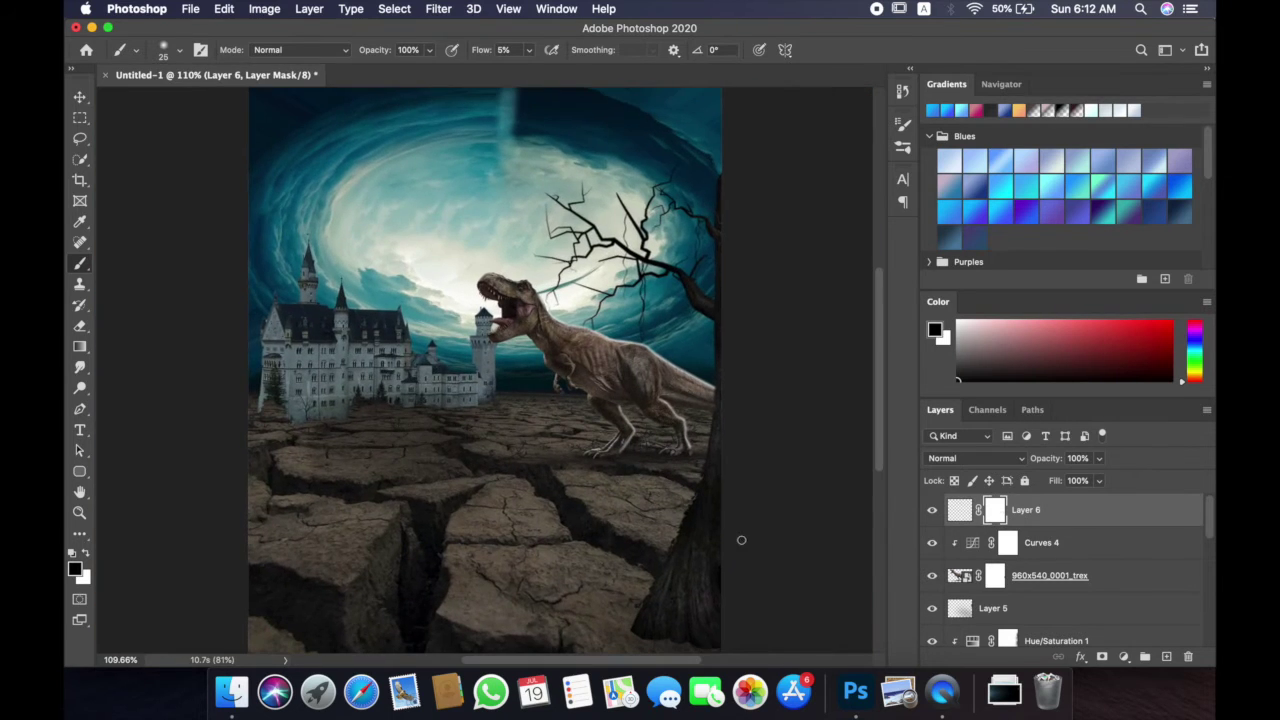
pyautogui.press('v')
pyautogui.scroll(5, 500, 370)
# Step: Zoom to the T-rex's head and set the brush flow to 25% for the yellow eye glow
pyautogui.hotkey('ctrl', '2')
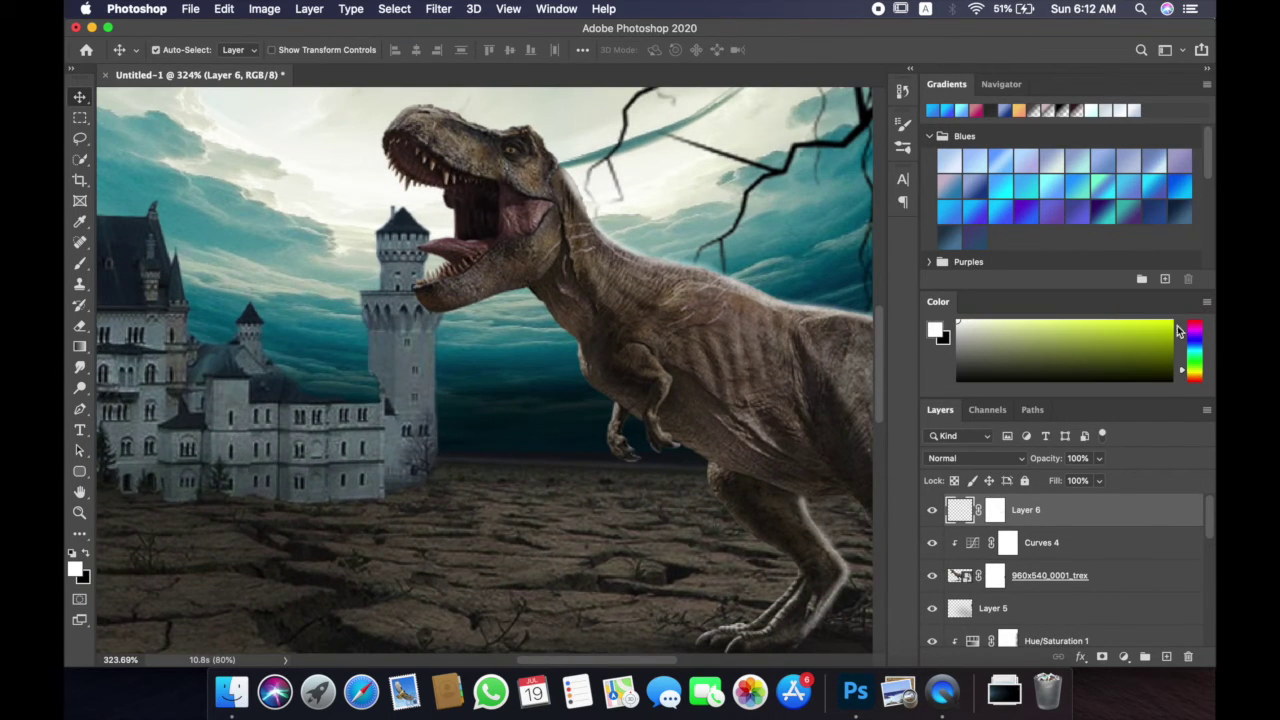
pyautogui.scroll(1, 533, 220)
pyautogui.press('b')
pyautogui.scroll(1, 523, 212)
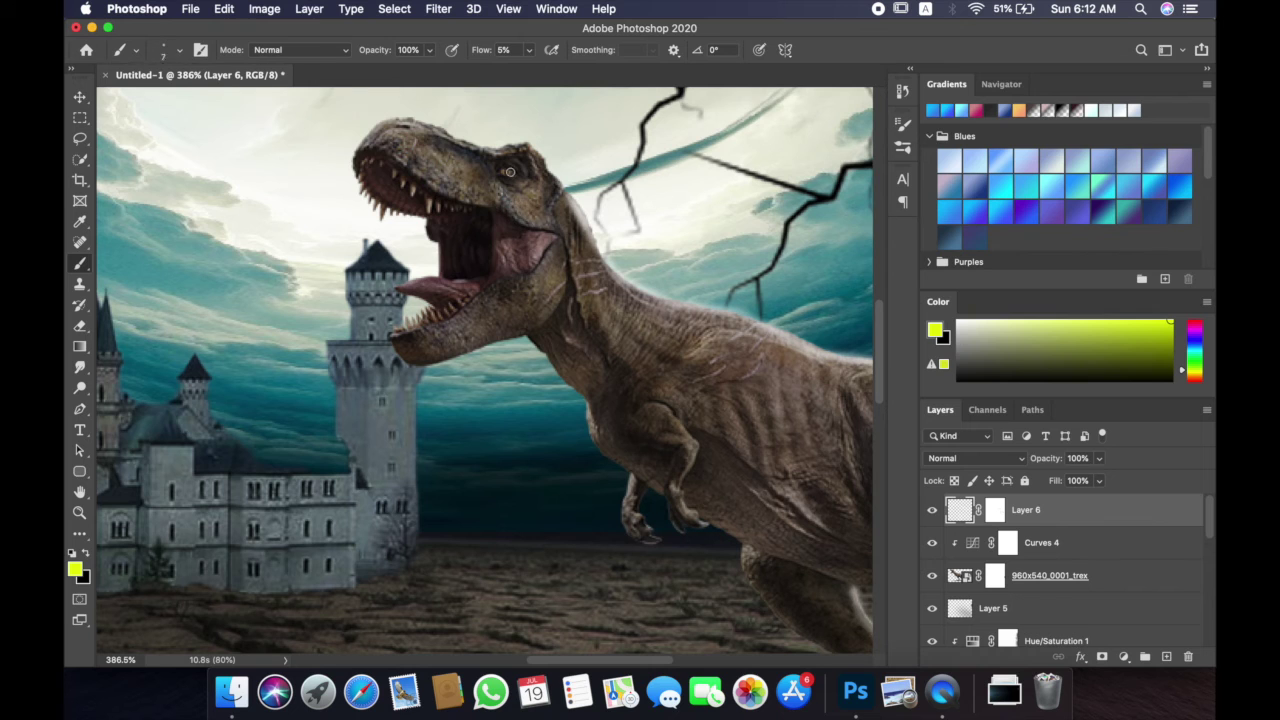
pyautogui.scroll(-5, 591, 267)
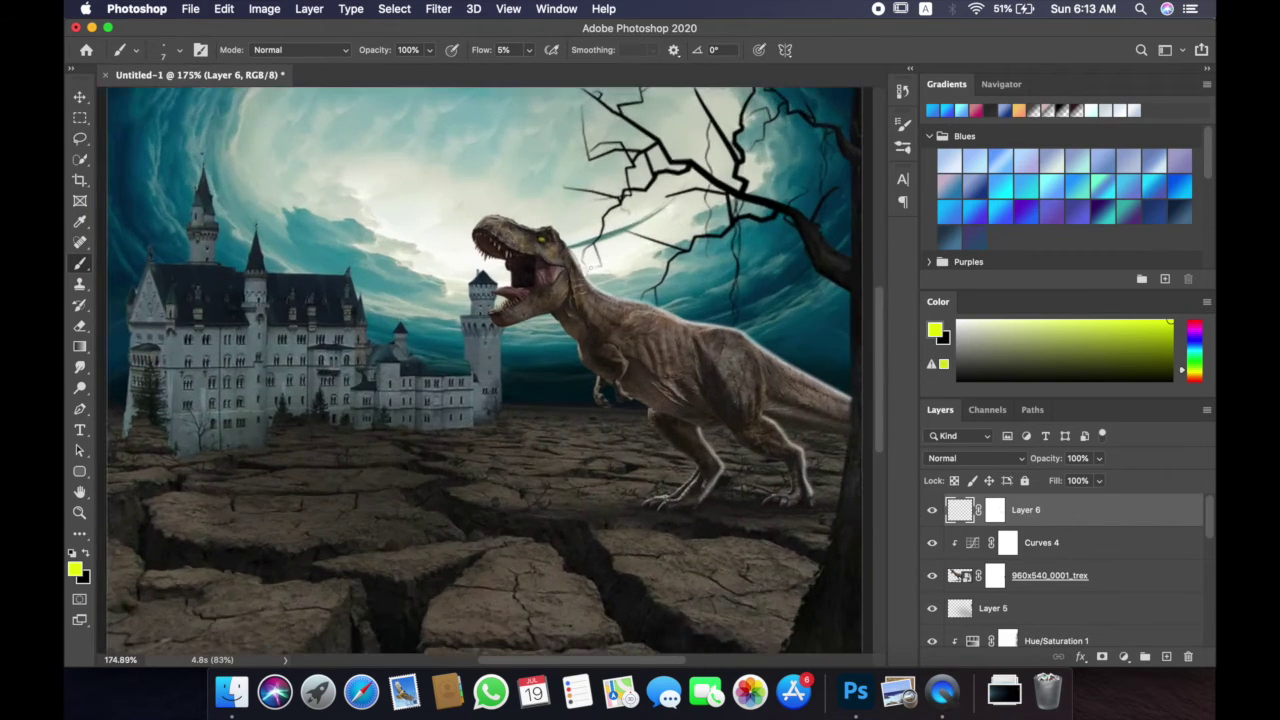
pyautogui.scroll(6, 591, 267)
pyautogui.press('x')
pyautogui.hotkey('shift', '2')
pyautogui.hotkey('shift', '5')
pyautogui.scroll(1, 540, 203)
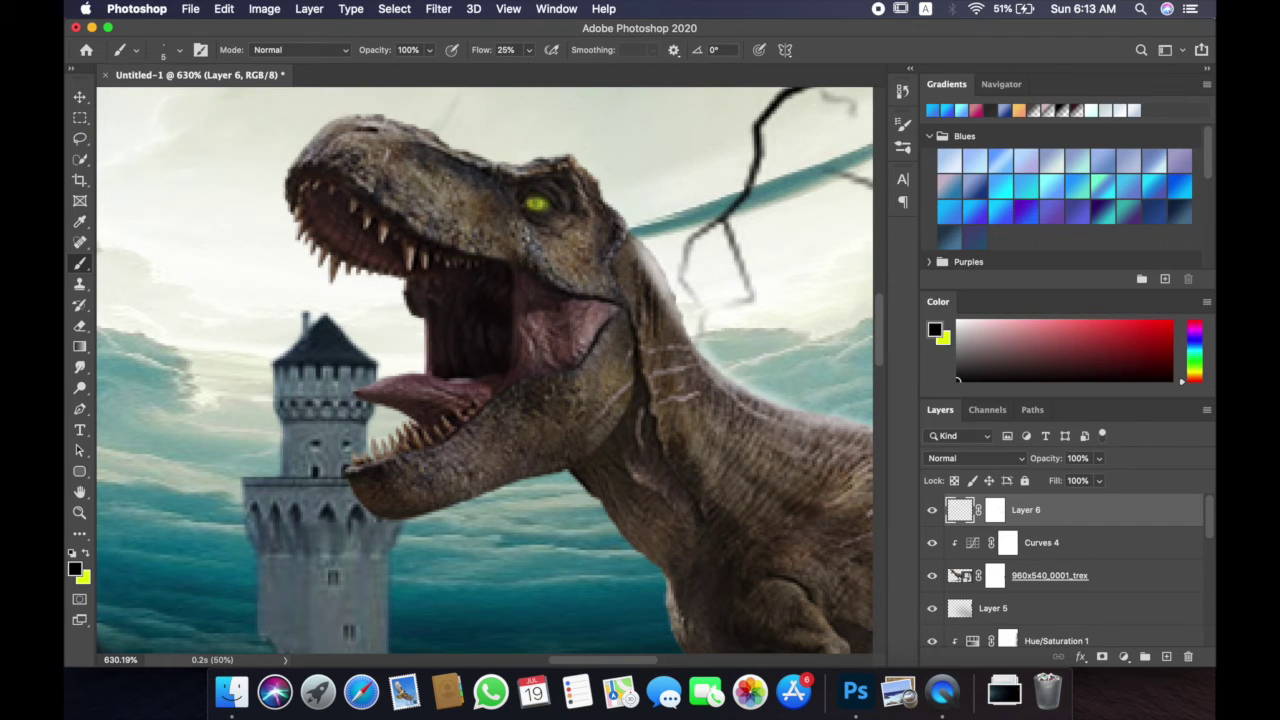
pyautogui.scroll(-5, 535, 207)
pyautogui.press('v')
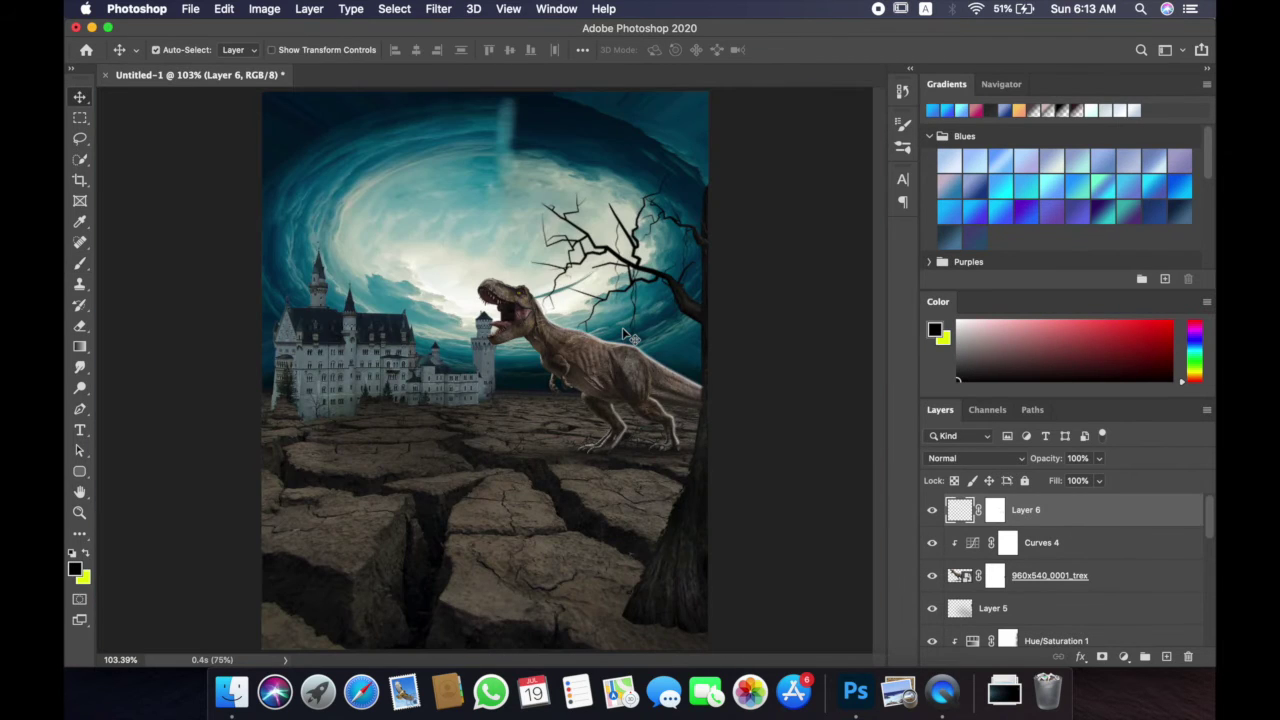
pyautogui.scroll(-1, 625, 335)
# Step: Place the birds image and move it up into the vortex sky
pyautogui.moveTo(753, 533); pyautogui.dragTo(528, 528)
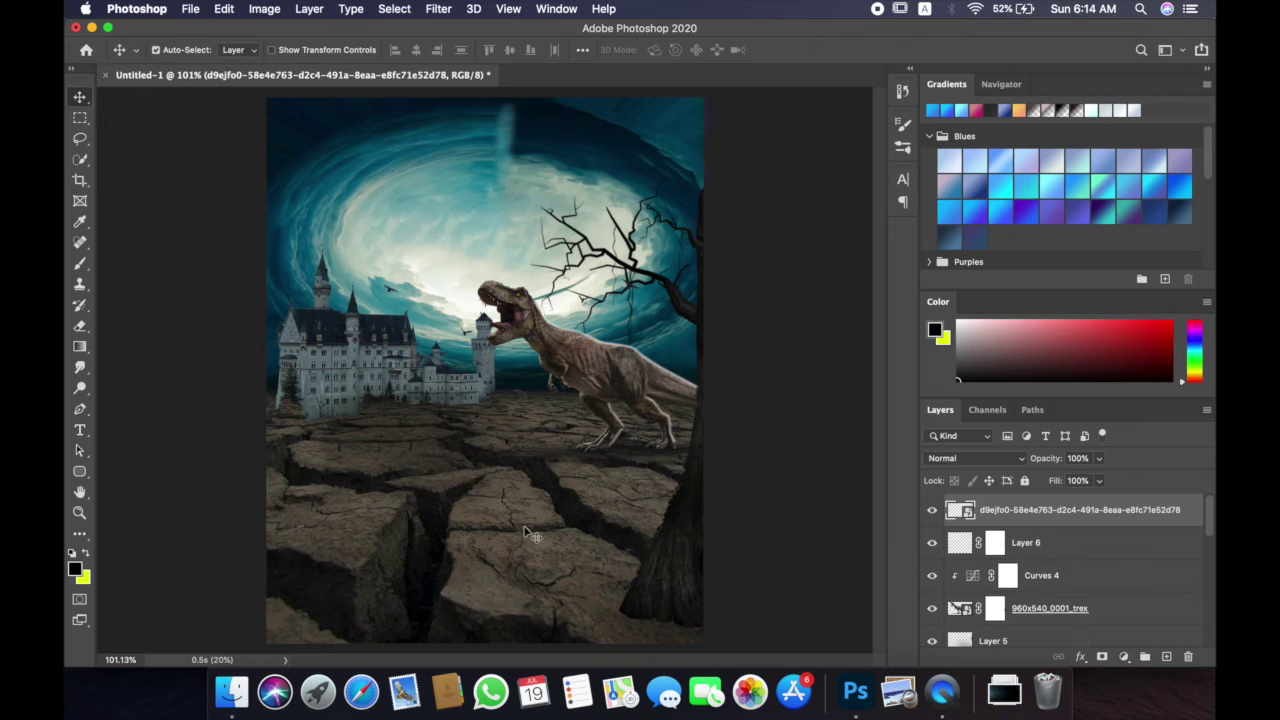
pyautogui.moveTo(600, 354); pyautogui.dragTo(600, 224)
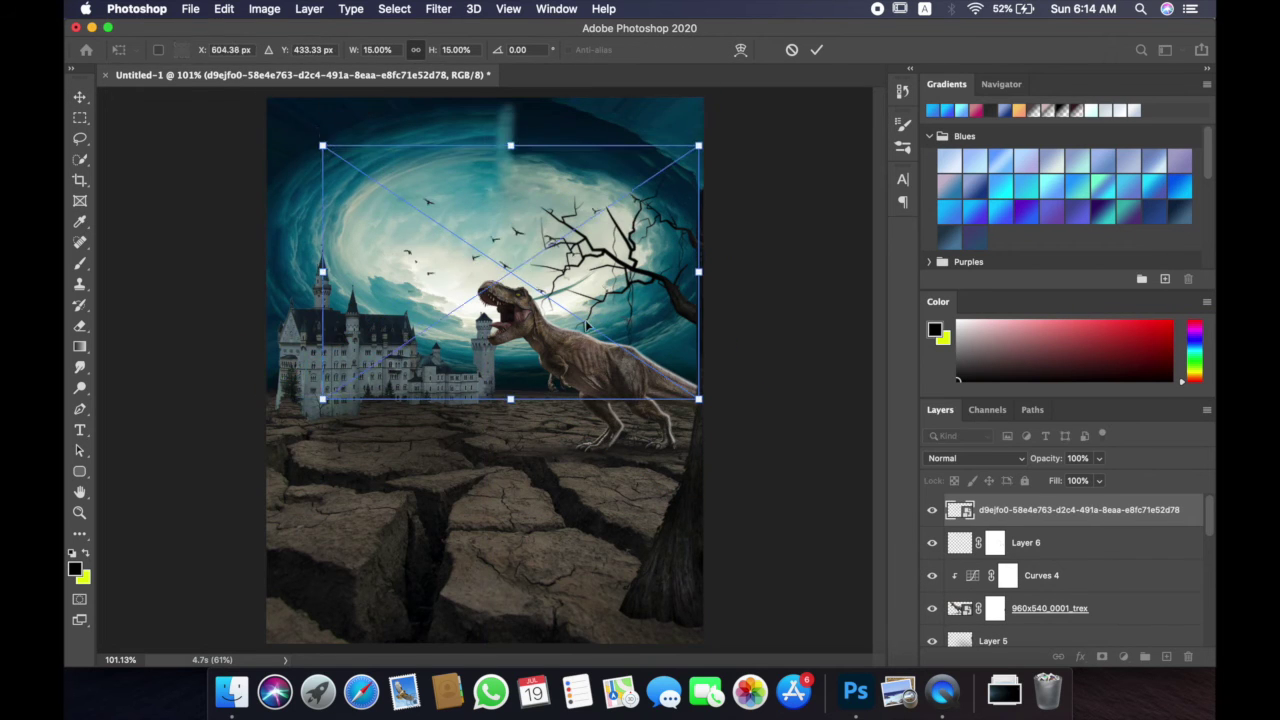
pyautogui.press('Return')
pyautogui.hotkey('ctrl', '0')
# Step: Clip a Hue/Saturation adjustment to the birds layer
pyautogui.click(1123, 656)
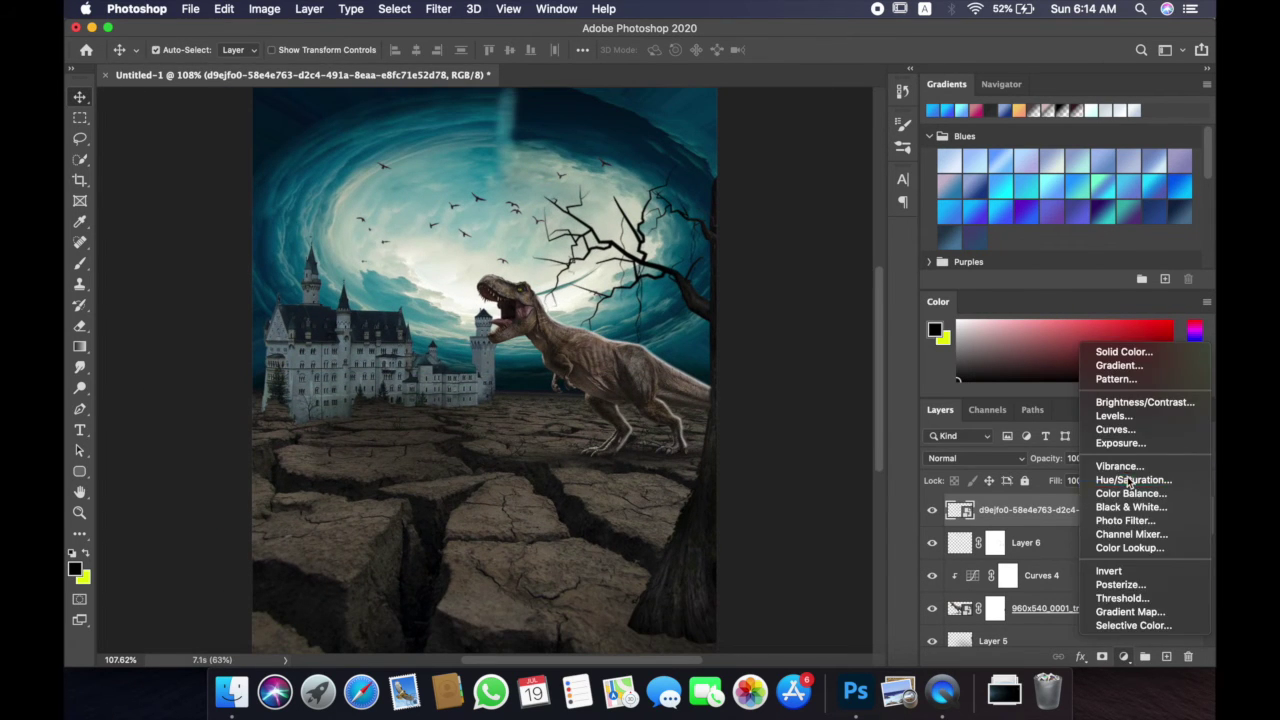
pyautogui.click(1130, 480)
pyautogui.click(920, 538)
pyautogui.click(822, 252)
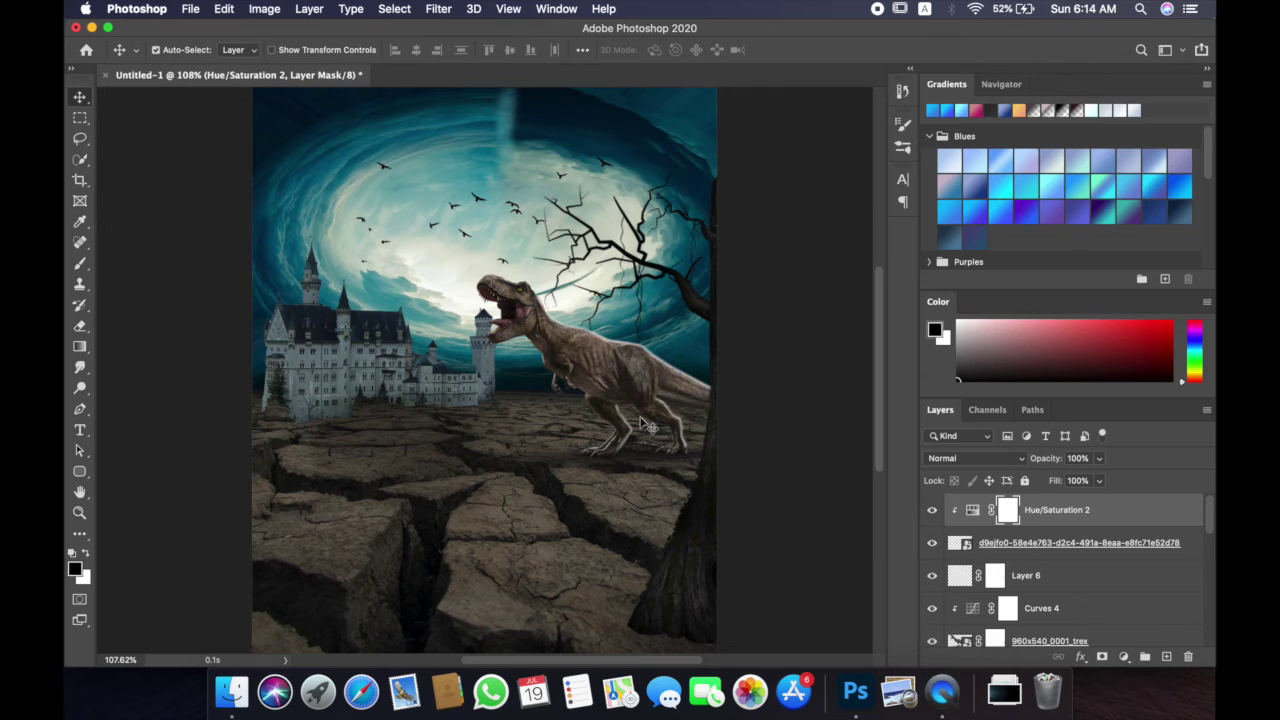
pyautogui.scroll(-1, 645, 425)
pyautogui.scroll(-5, 1060, 560)
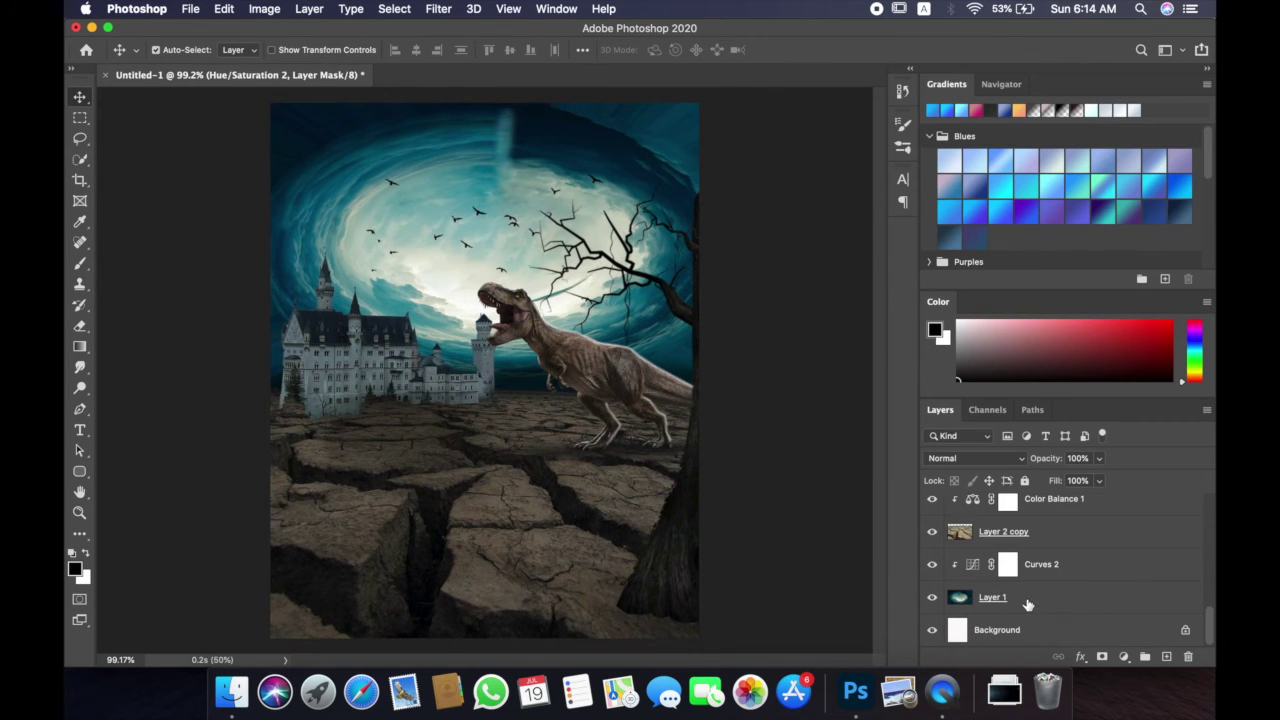
# Step: Group all scene layers into Group 1 and convert it to a smart object
pyautogui.keyDown('shift'); pyautogui.click(1030, 594); pyautogui.keyUp('shift')
pyautogui.hotkey('ctrl', 'g')
pyautogui.rightClick(1040, 505)
pyautogui.click(1110, 627)
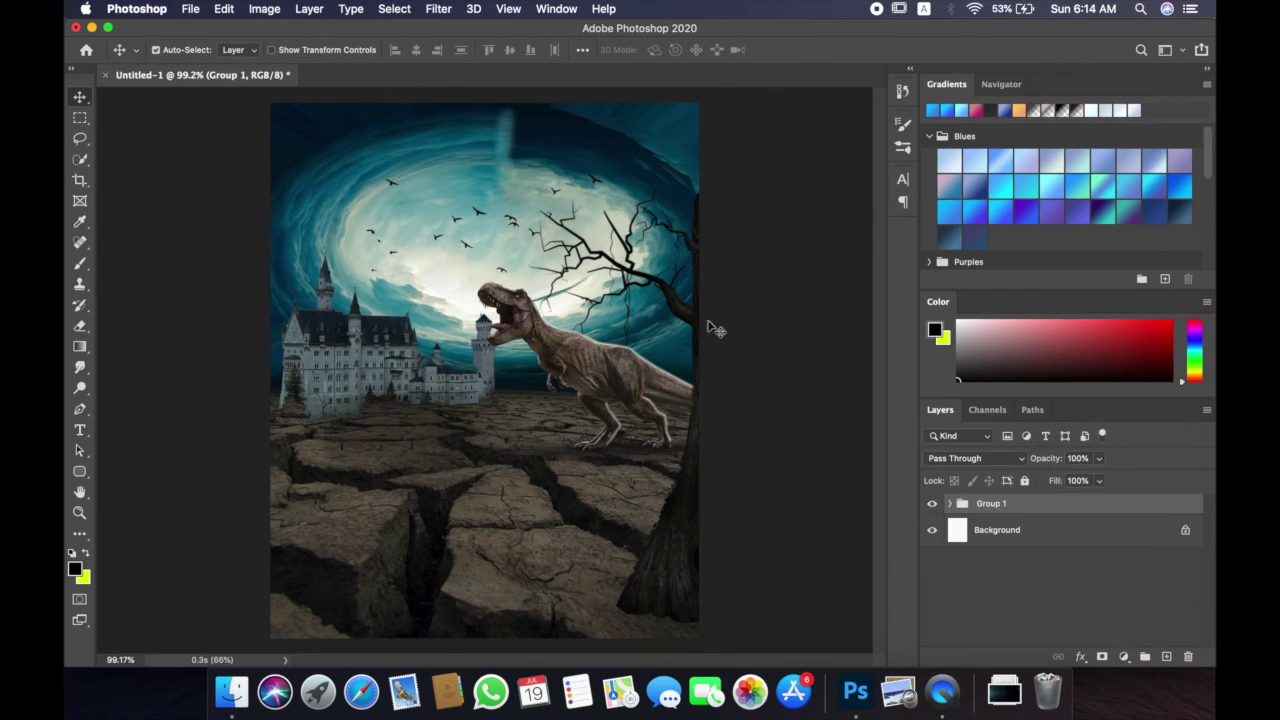
# Step: Apply a Camera Raw filter: Highlights -100, Shadows +100, Whites +40, Blacks -39, Clarity +27
pyautogui.click(438, 9)
pyautogui.click(531, 108)
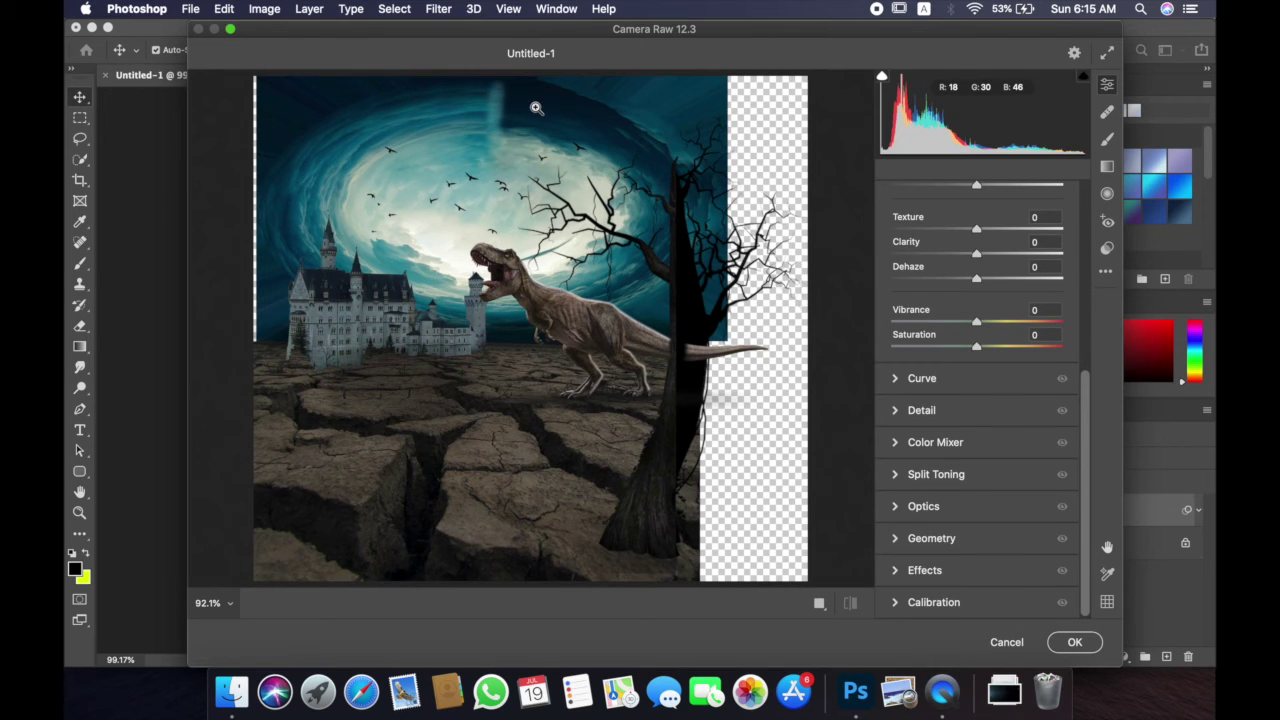
pyautogui.scroll(5, 955, 462)
pyautogui.moveTo(976, 440); pyautogui.dragTo(892, 440)
pyautogui.moveTo(976, 465); pyautogui.dragTo(1060, 465)
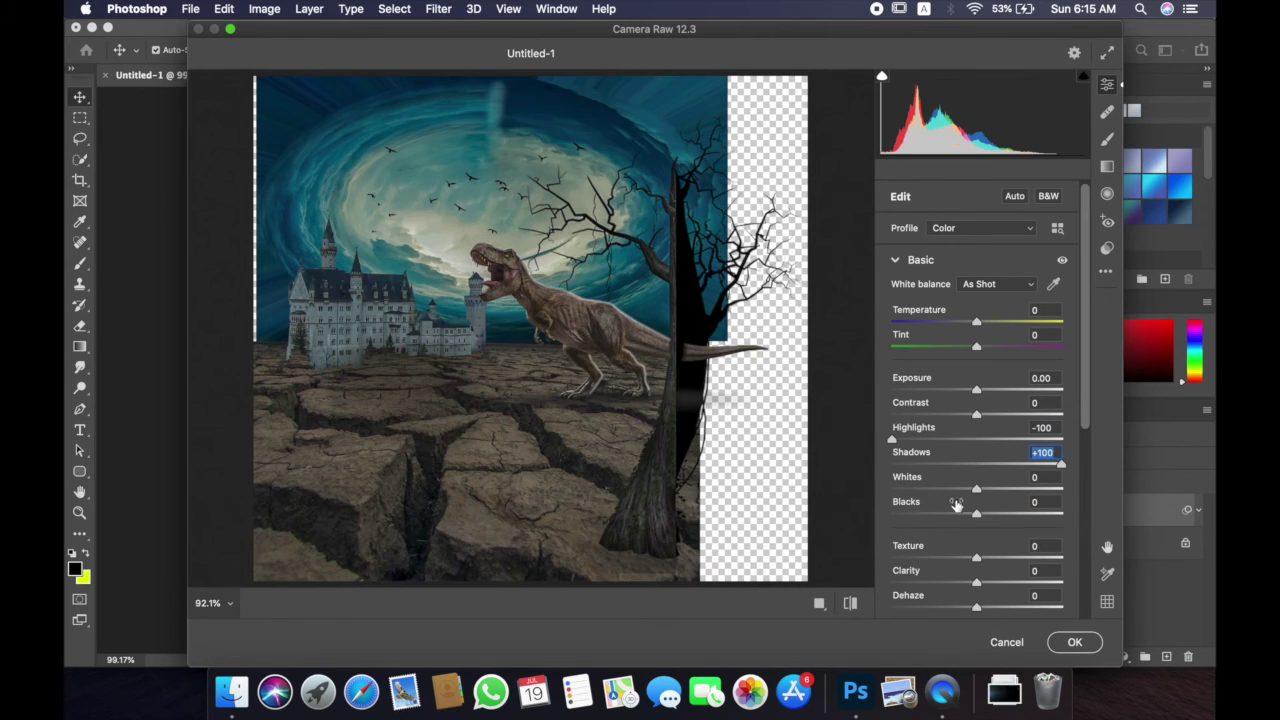
pyautogui.moveTo(977, 489)
pyautogui.mouseDown()
pyautogui.moveTo(1010, 489)
pyautogui.moveTo(944, 515)
pyautogui.mouseUp()
pyautogui.moveTo(980, 583); pyautogui.dragTo(1000, 583)
pyautogui.scroll(-3, 980, 541)
pyautogui.scroll(3, 987, 540)
pyautogui.moveTo(976, 322); pyautogui.dragTo(973, 322)
pyautogui.press('Return')
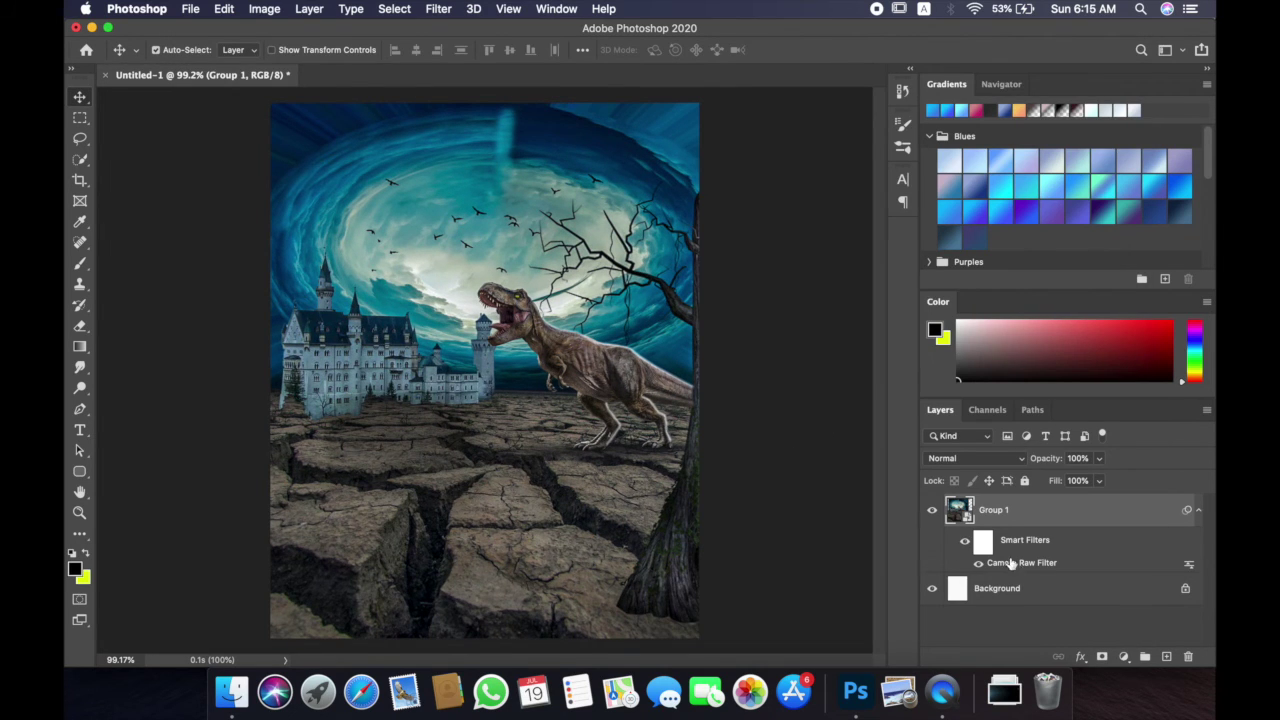
pyautogui.click(1123, 656)
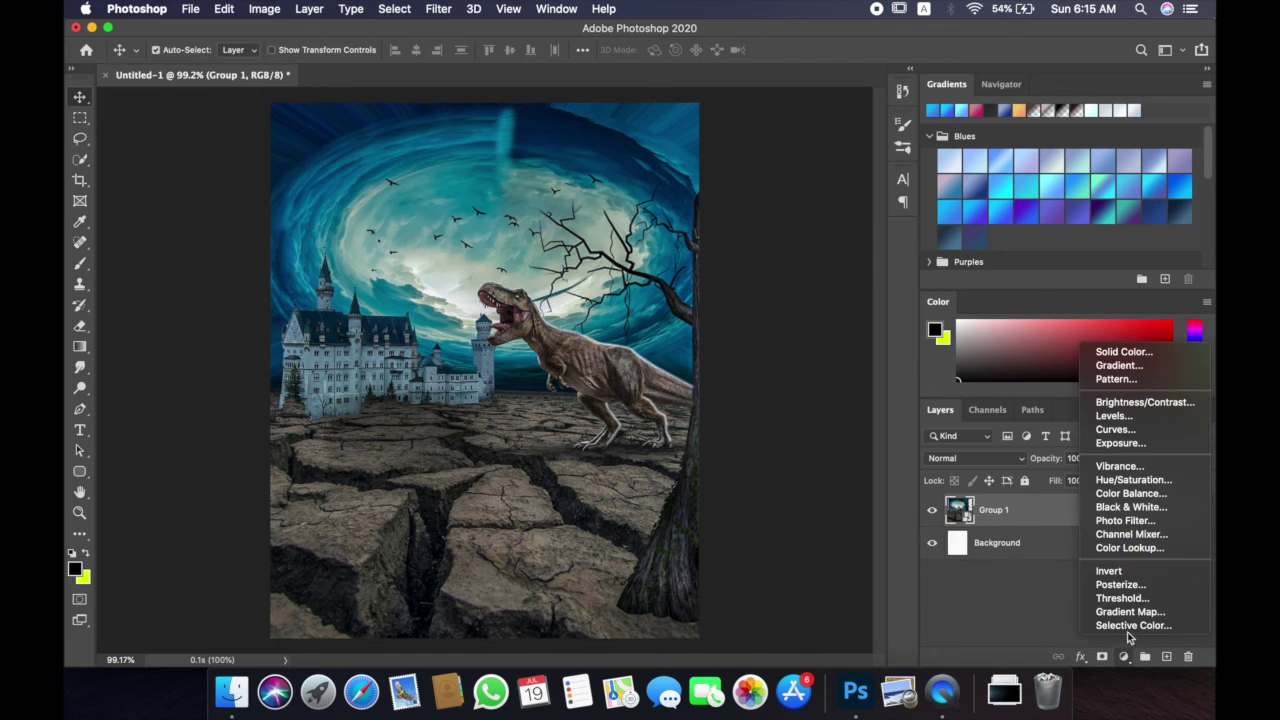
# Step: Add a Color Lookup adjustment using the HorrorBlue.3DL look
pyautogui.click(1045, 566)
pyautogui.click(965, 316)
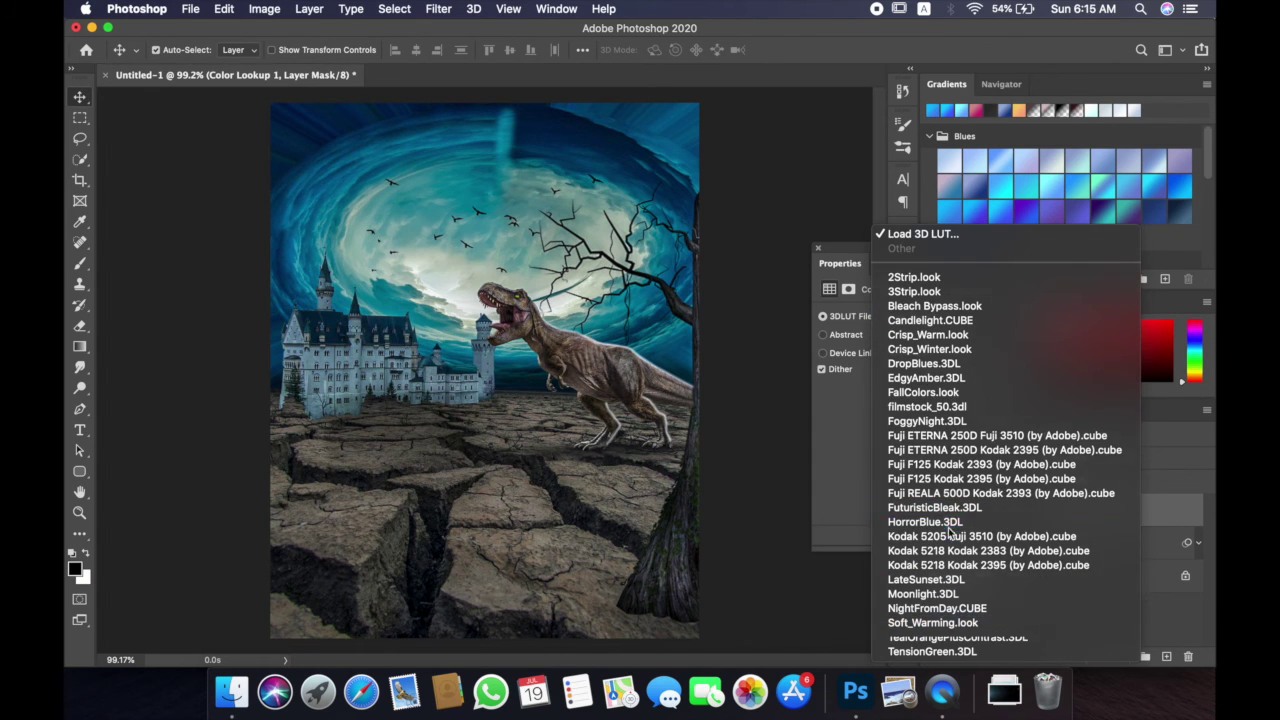
pyautogui.click(960, 521)
pyautogui.click(768, 380)
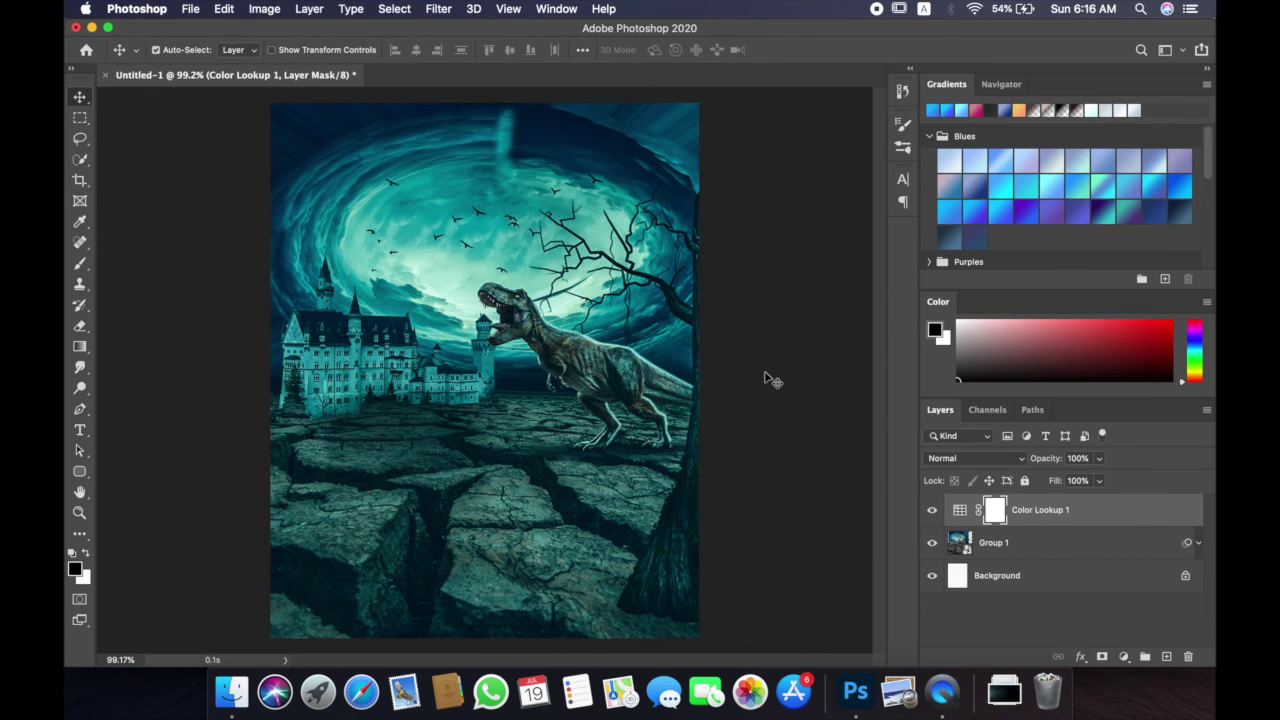
# Step: Switch to the Brush tool and enlarge it to 125
pyautogui.press('b')
pyautogui.scroll(2, 765, 380)
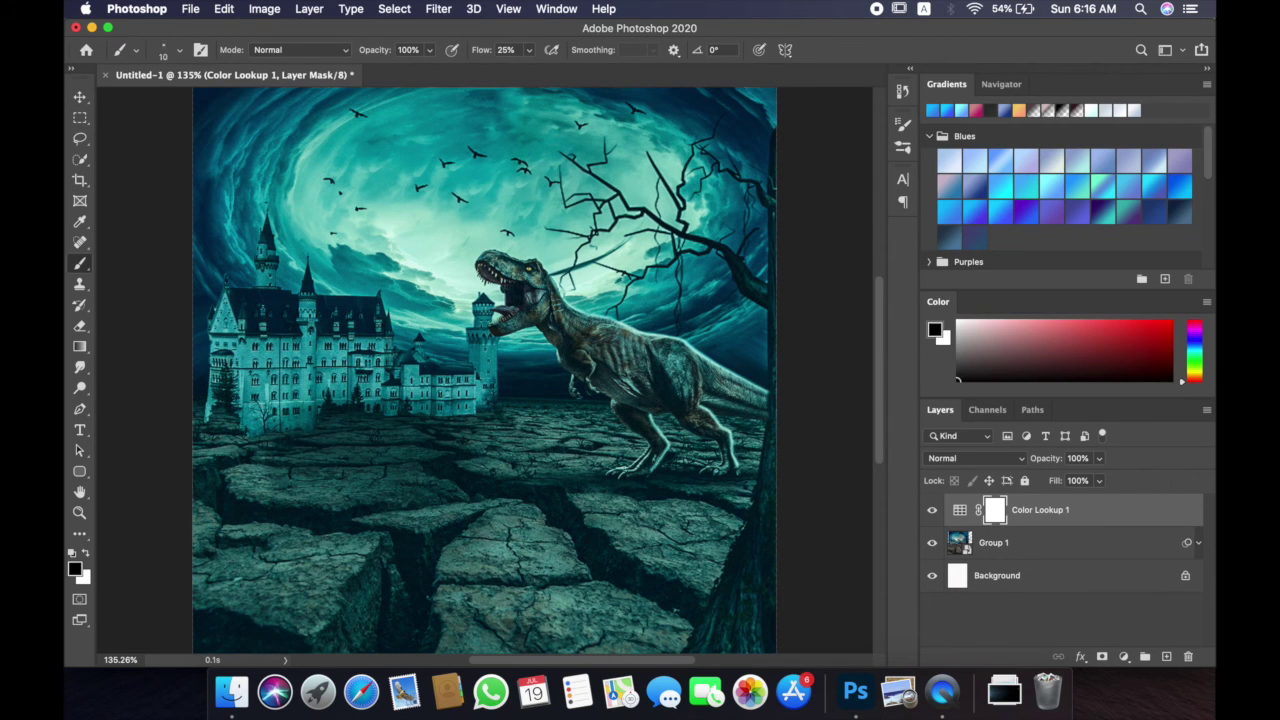
pyautogui.press(']')
pyautogui.press(']')
pyautogui.press(']')
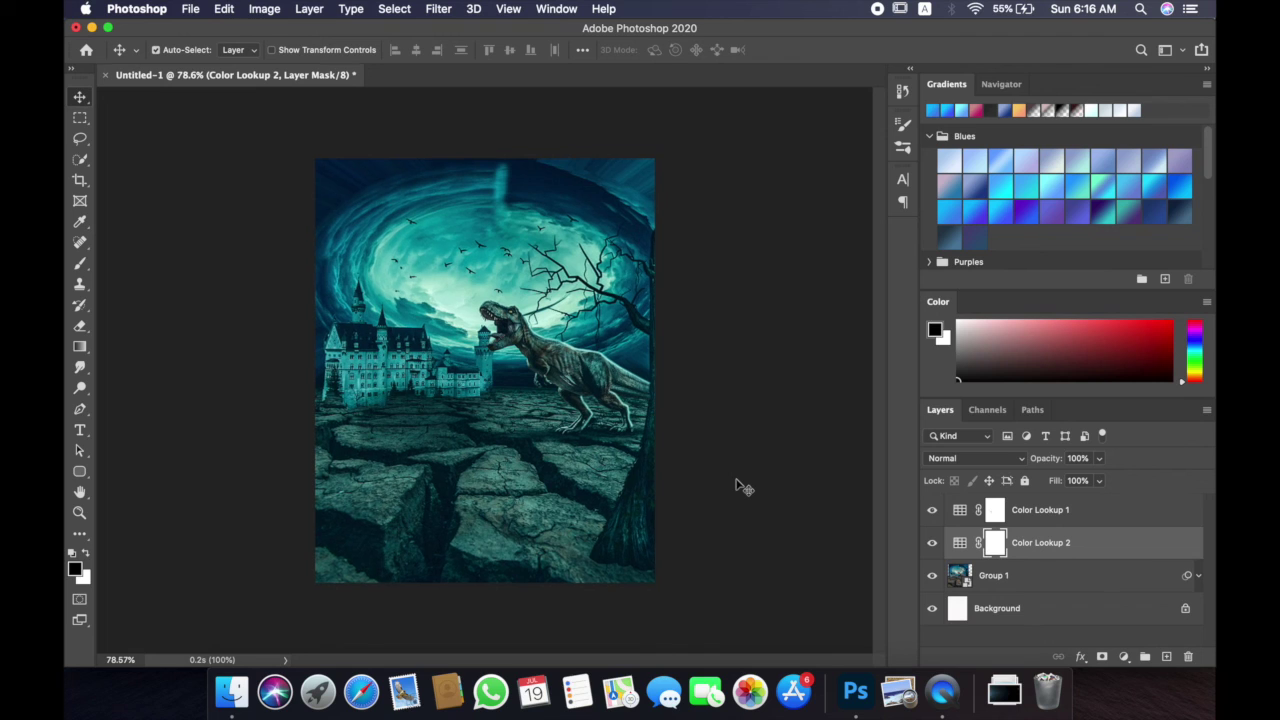
# Step: Add an Exposure adjustment clipped to Group 1 and set it to -0.17
pyautogui.click(1050, 514)
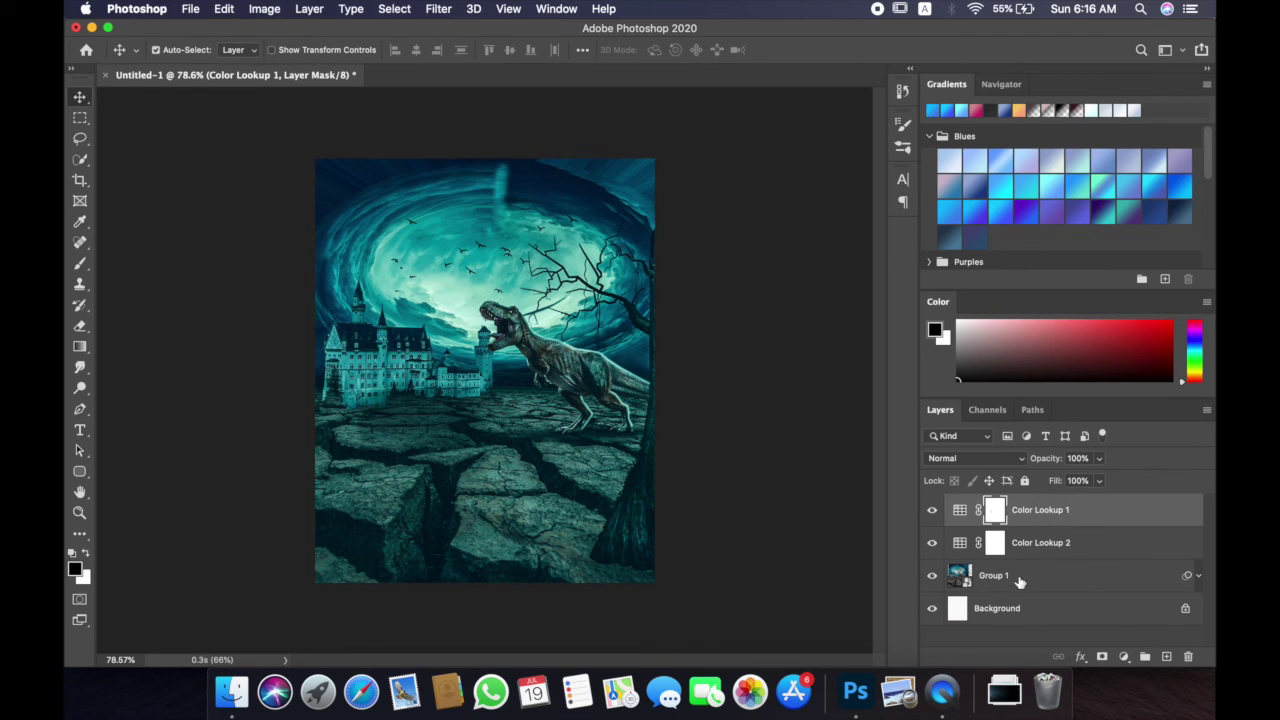
pyautogui.click(1019, 581)
pyautogui.click(1124, 656)
pyautogui.click(1120, 447)
pyautogui.click(918, 534)
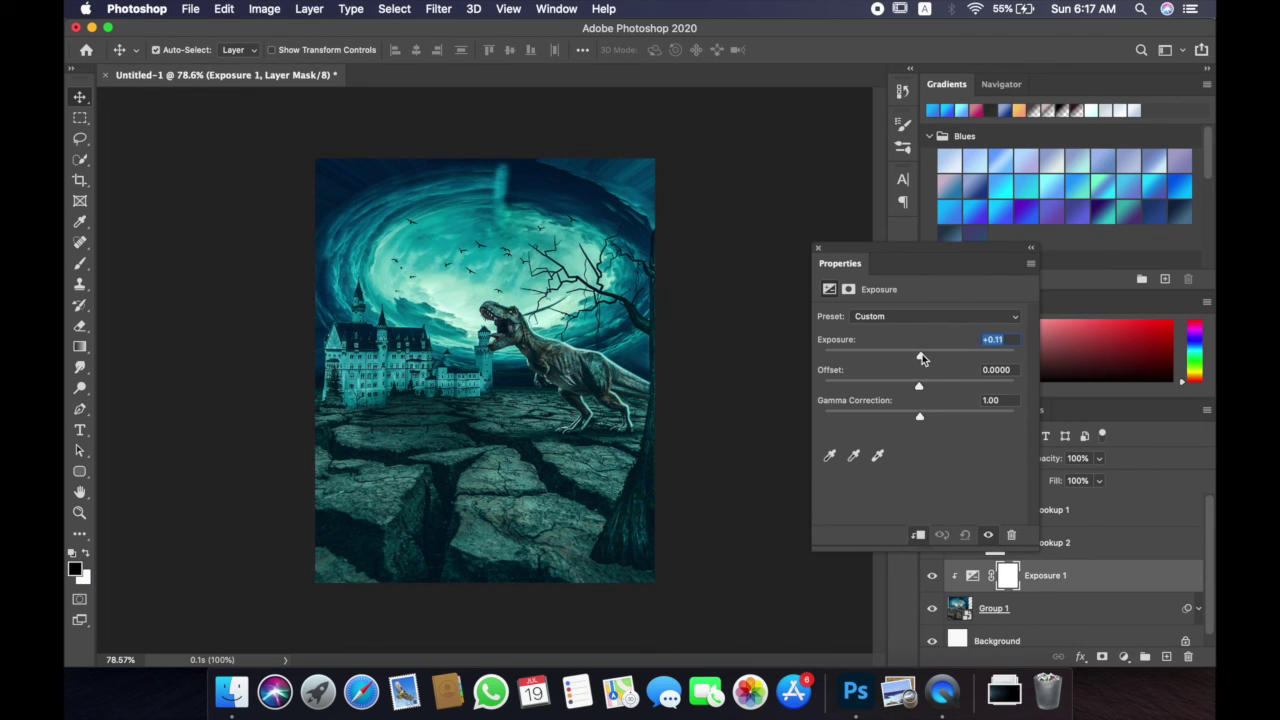
pyautogui.moveTo(921, 356); pyautogui.dragTo(916, 356)
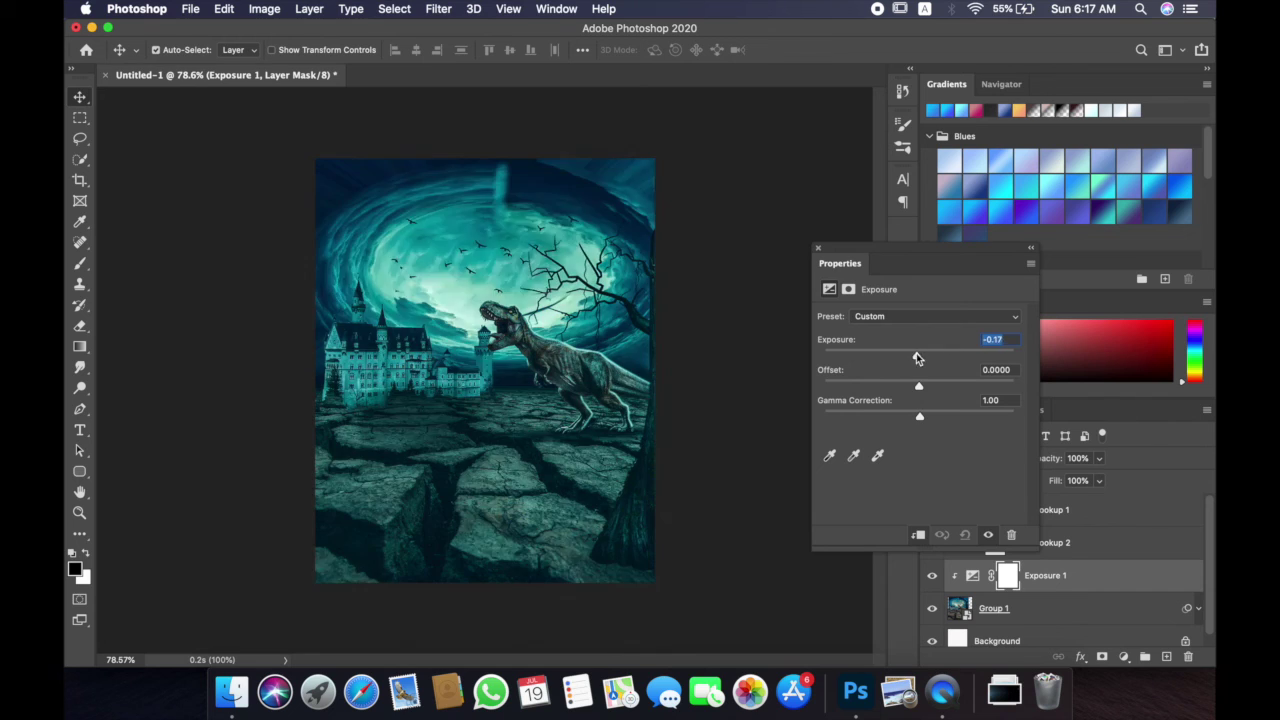